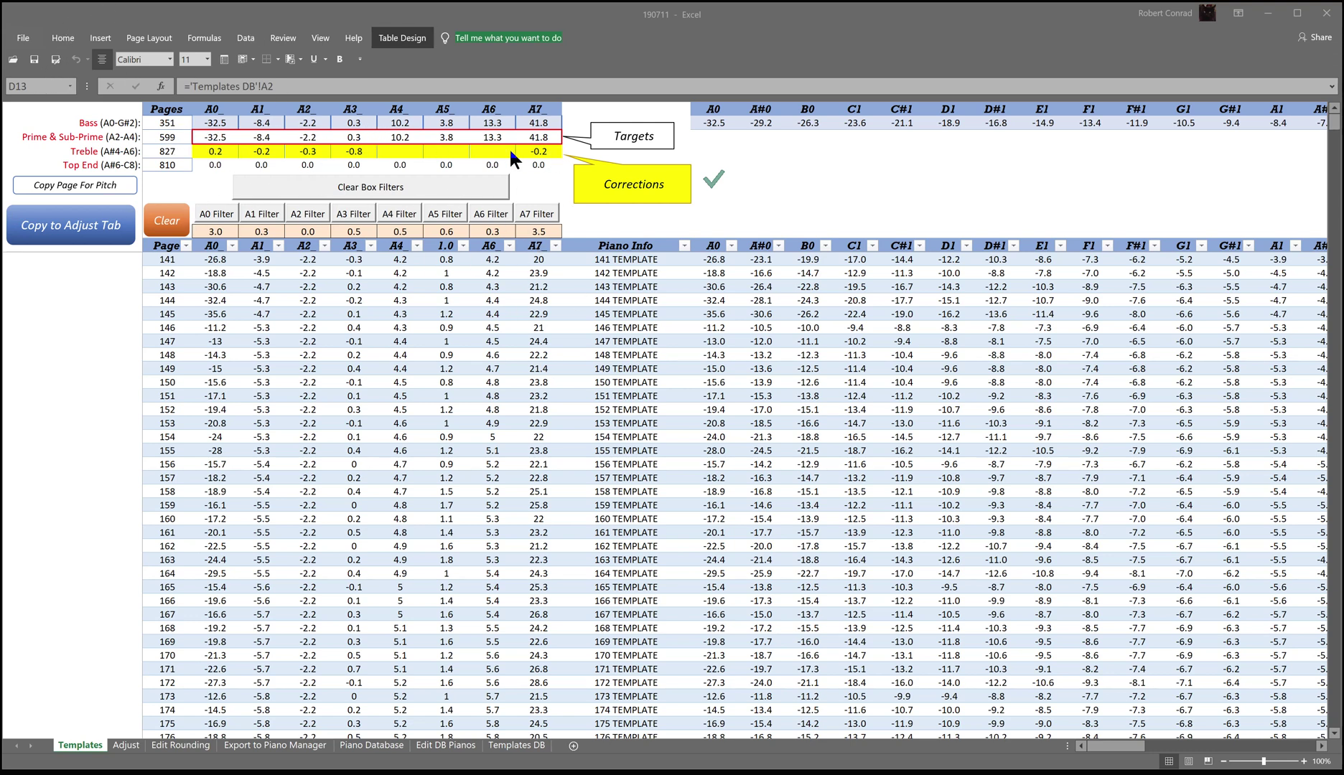
- Clear the page numbers, targets and corrections on the Templates sheet
{"action": "left_click", "coordinate": [172, 224]}
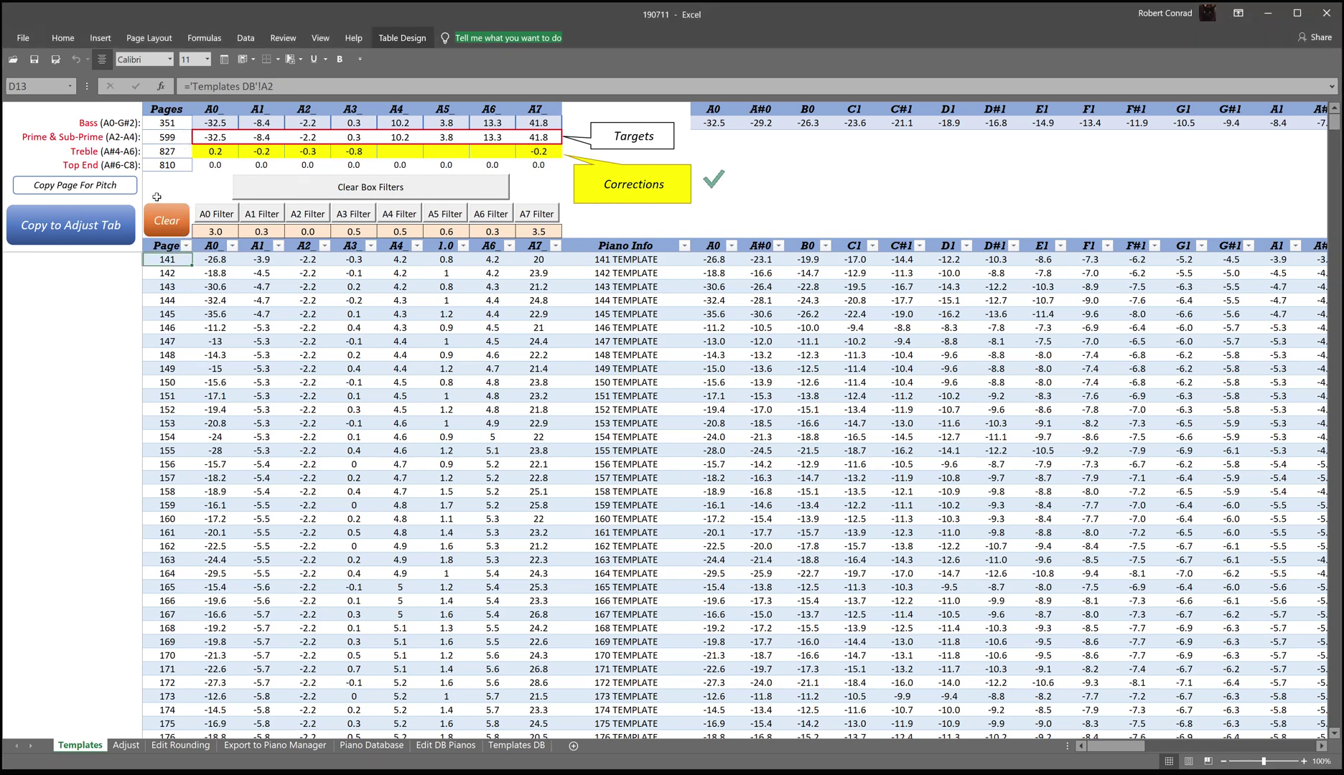
{"action": "left_click", "coordinate": [164, 222]}
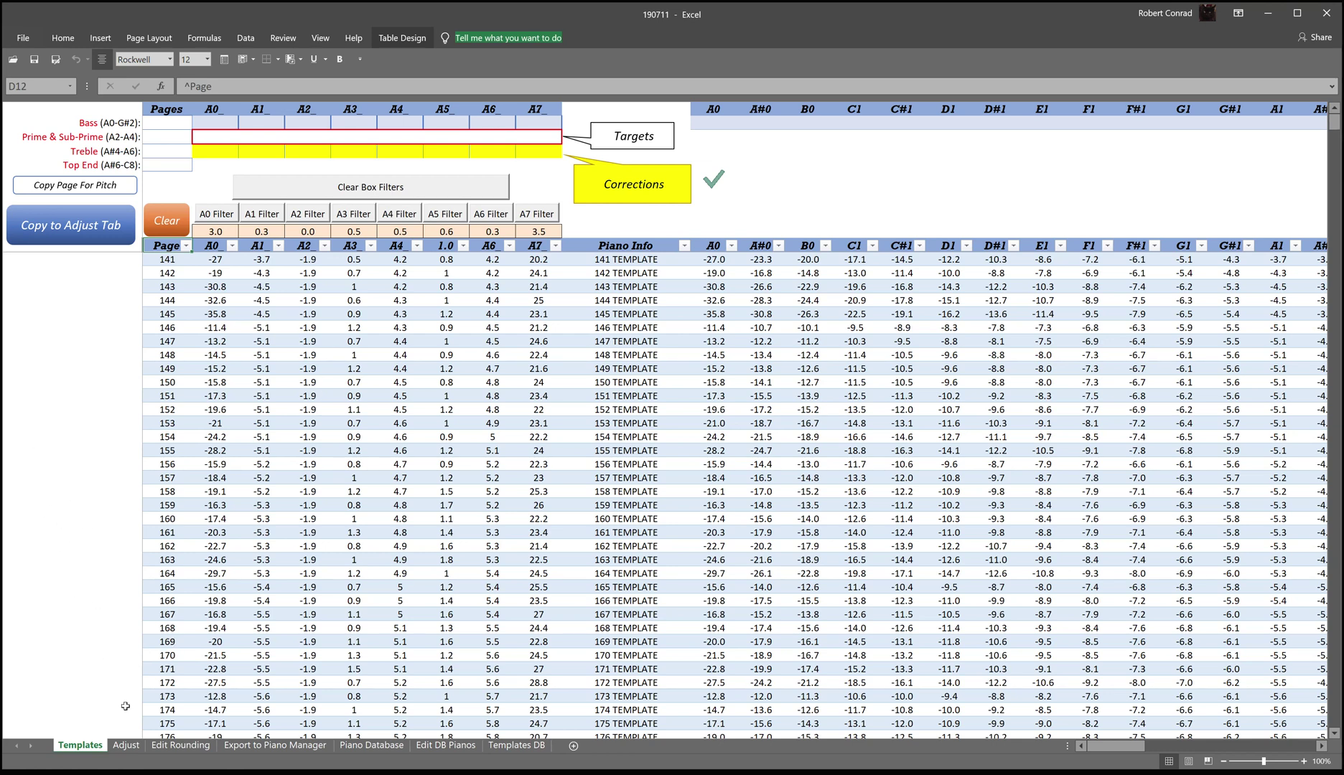
- Examine the bass and treble charts across the whole Adjust sheet
{"action": "left_click", "coordinate": [126, 747]}
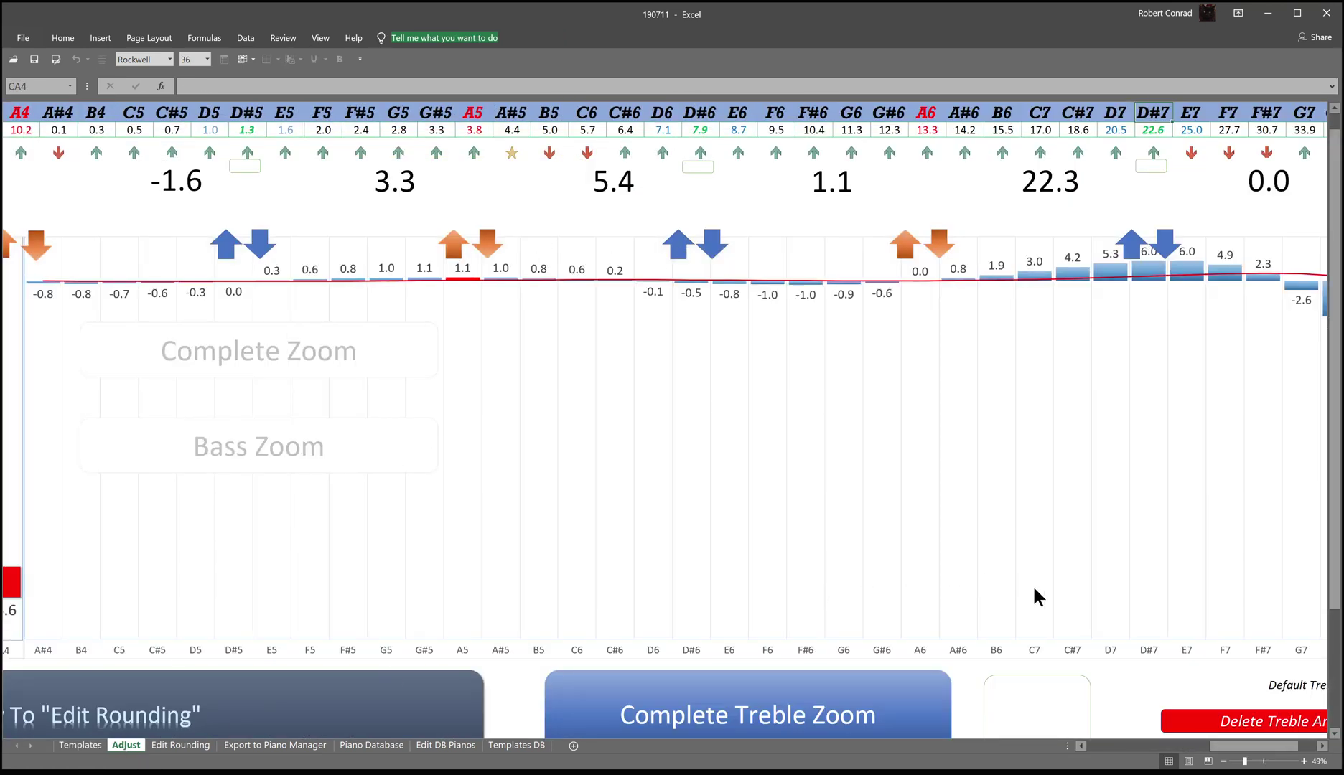
{"action": "scroll", "coordinate": [1102, 614], "scroll_direction": "down", "scroll_amount": 4}
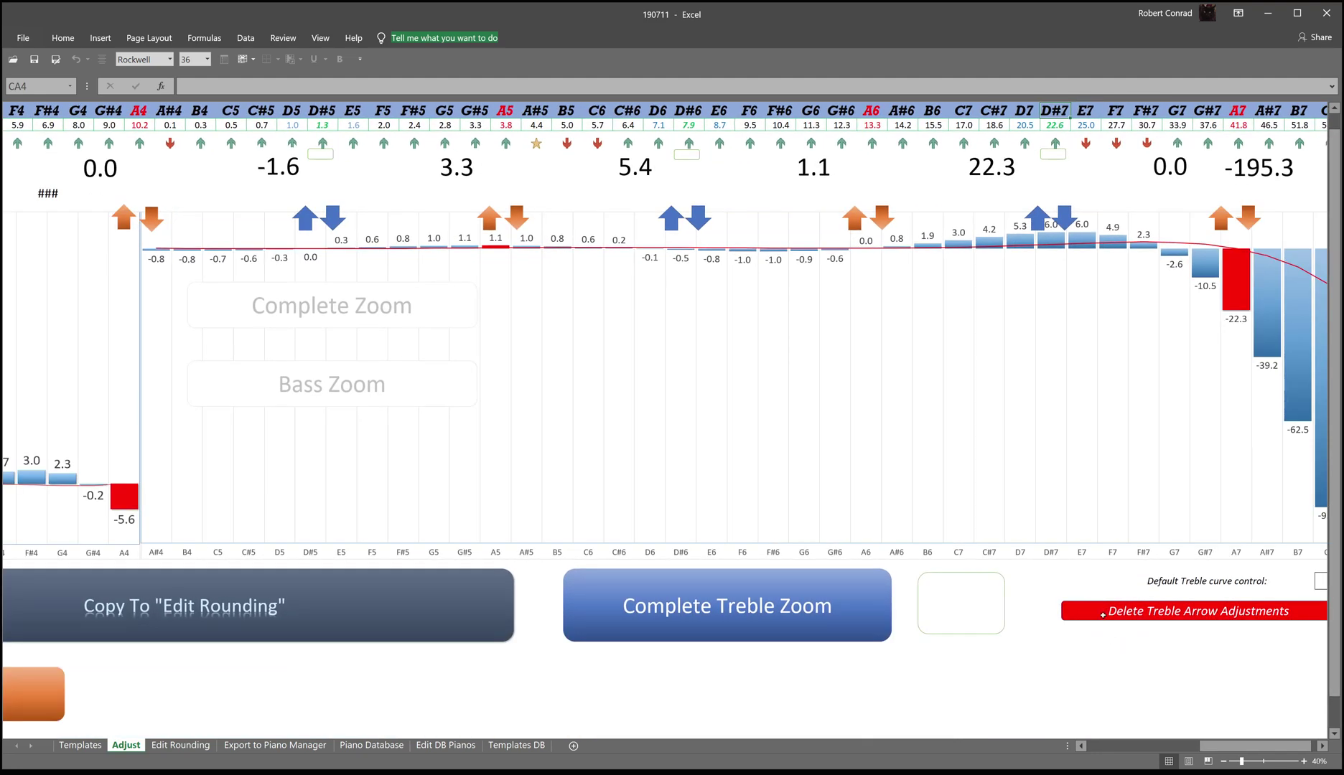
{"action": "scroll", "coordinate": [1082, 607], "scroll_direction": "up", "scroll_amount": 1}
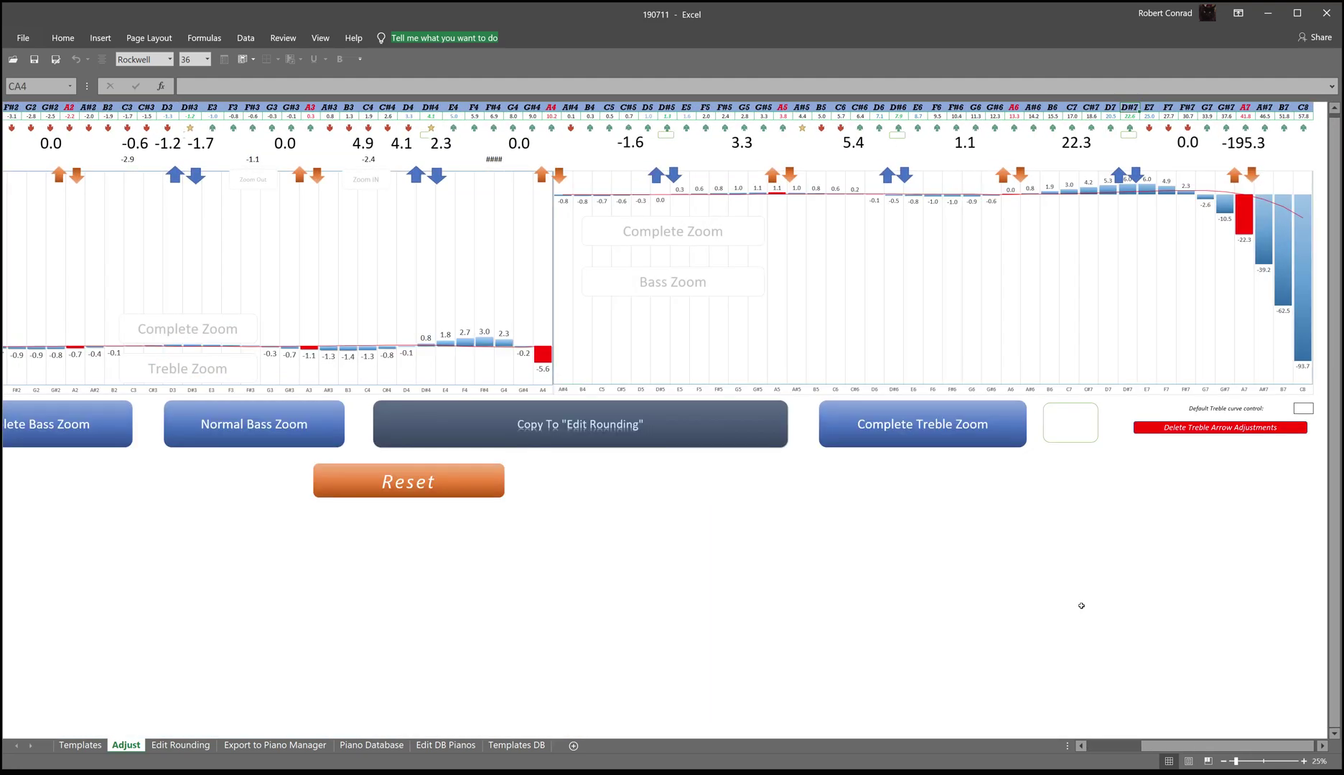
{"action": "scroll", "coordinate": [1081, 606], "scroll_direction": "down", "scroll_amount": 2}
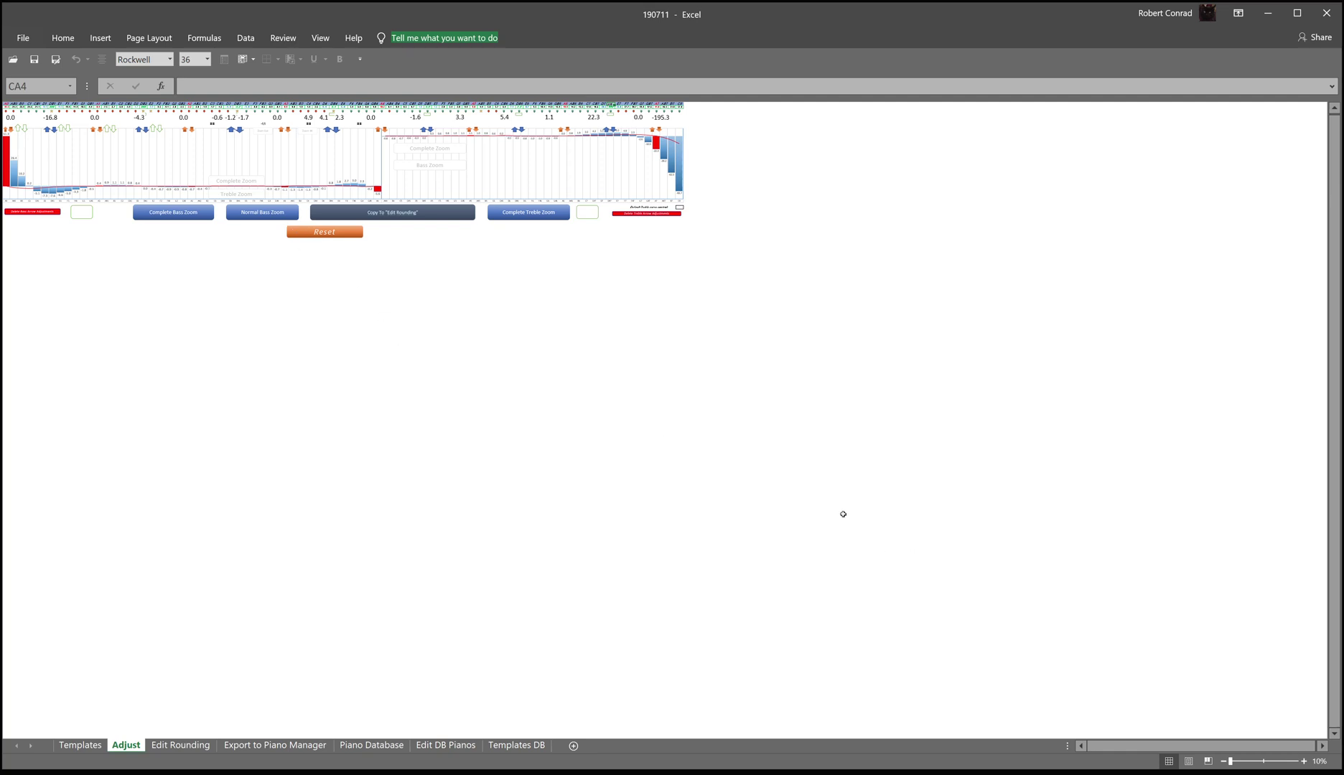
{"action": "scroll", "coordinate": [843, 514], "scroll_direction": "up", "scroll_amount": 1}
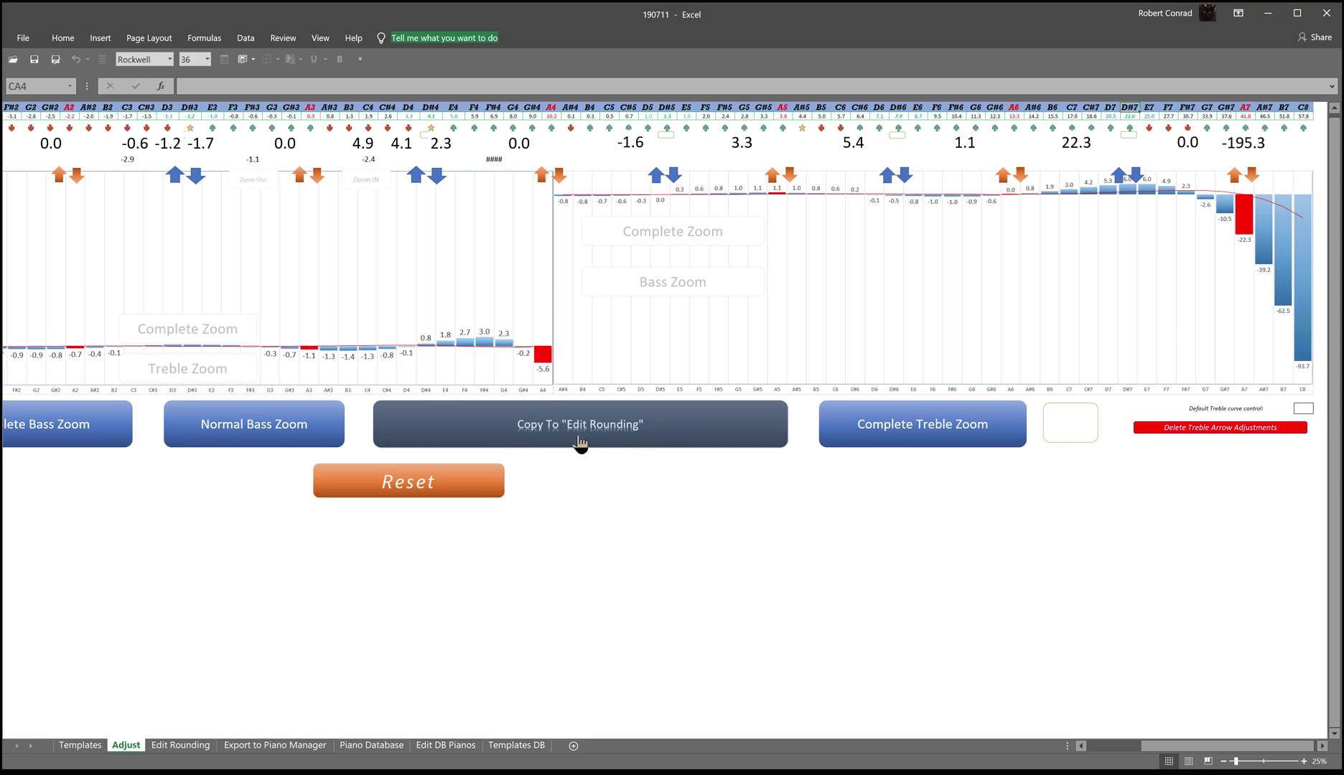
- Examine the bass and treble charts on the Edit Rounding sheet from A0 to C8
{"action": "left_click", "coordinate": [203, 746]}
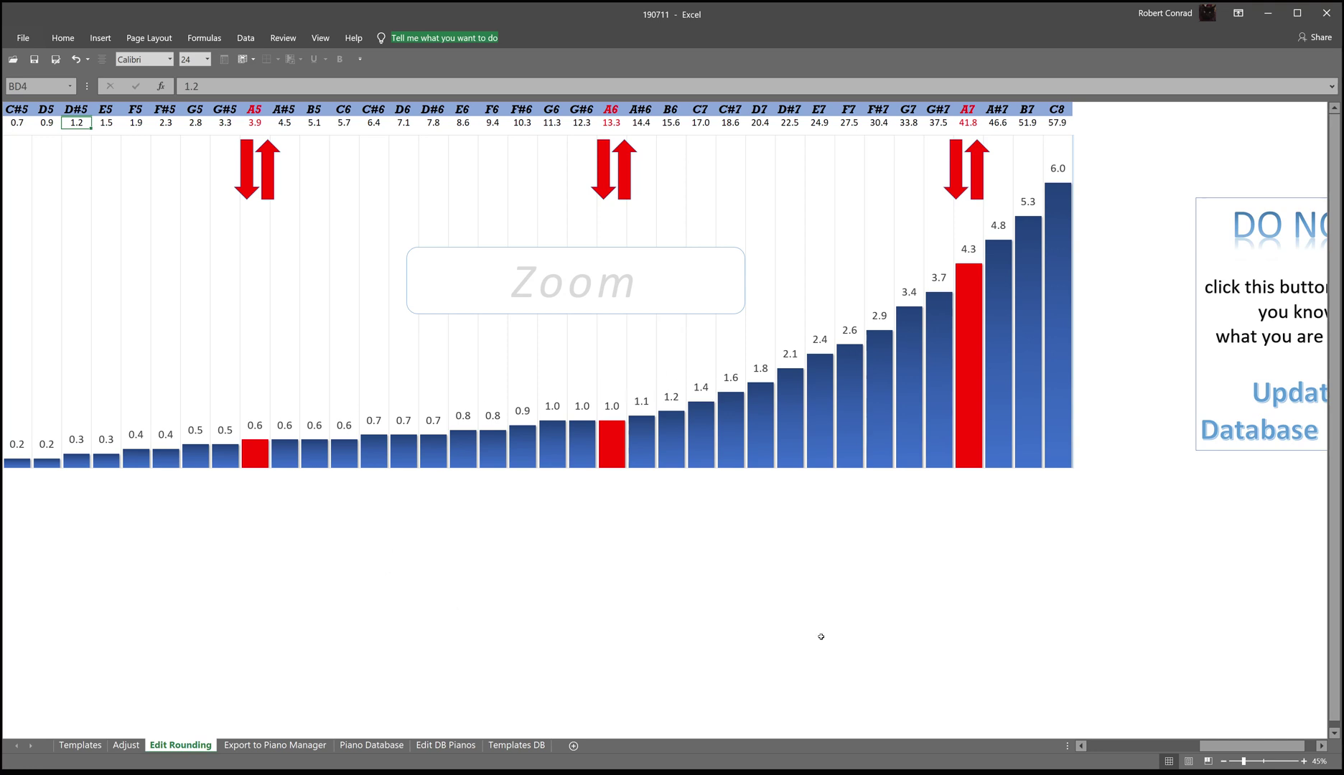
{"action": "scroll", "coordinate": [894, 647], "scroll_direction": "down", "scroll_amount": 2}
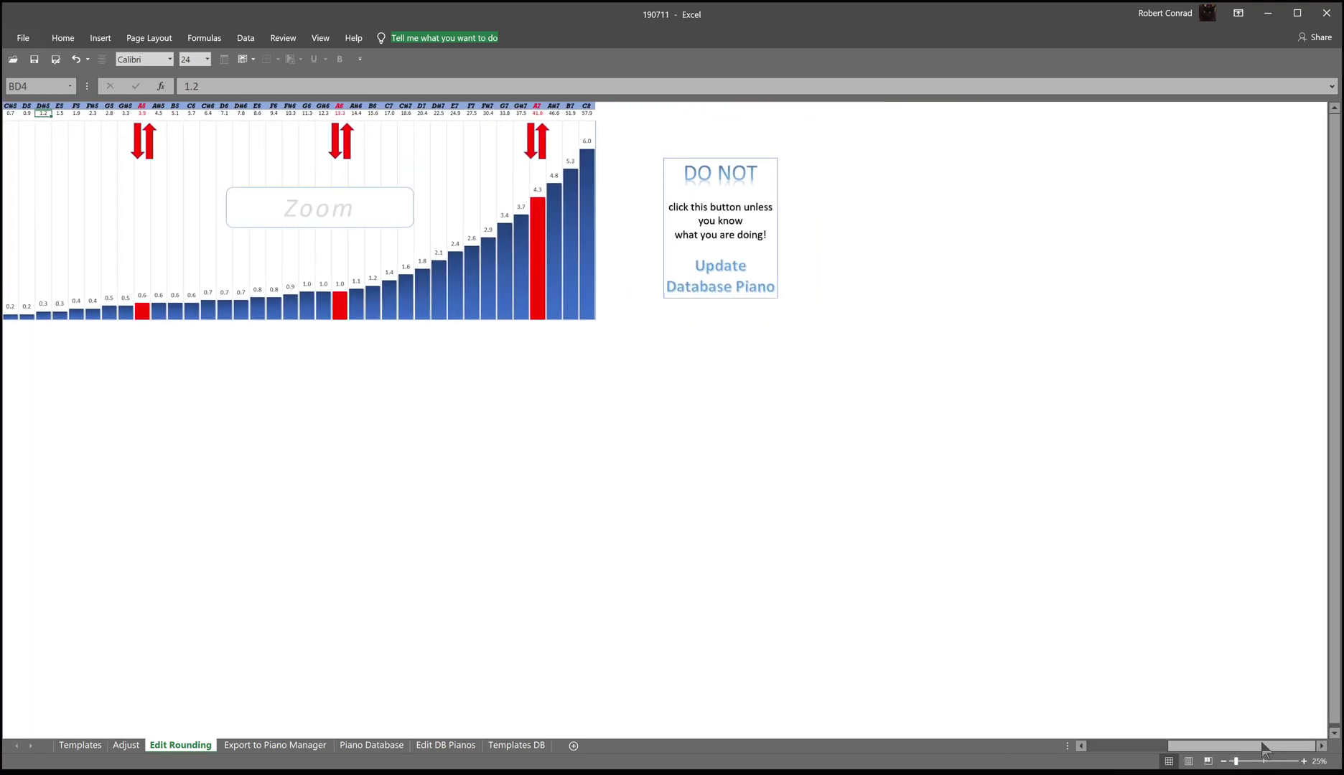
{"action": "left_click_drag", "start_coordinate": [1262, 749], "coordinate": [1169, 748]}
{"action": "scroll", "coordinate": [1033, 629], "scroll_direction": "down", "scroll_amount": 1}
{"action": "scroll", "coordinate": [1089, 696], "scroll_direction": "up", "scroll_amount": 1}
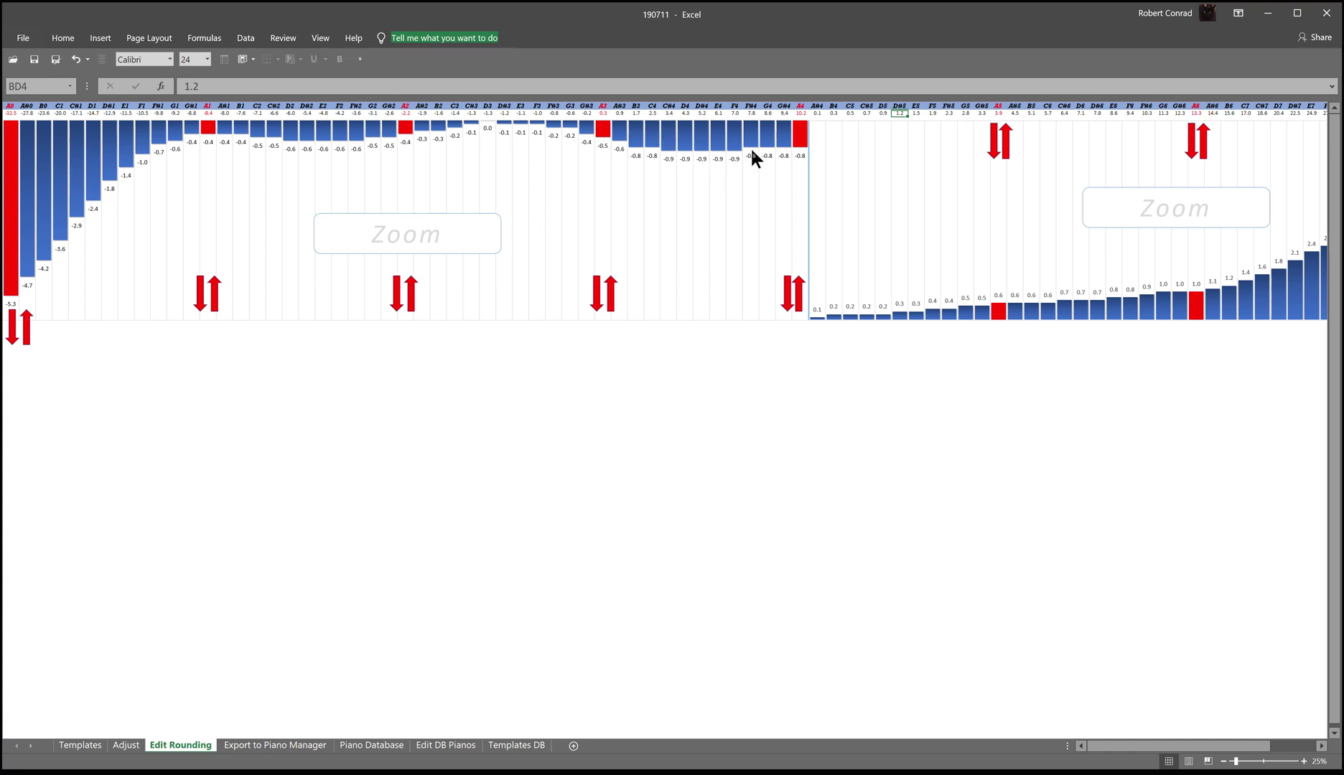
- Review the Export to Piano Manager sheet and look through the Piano Database to its last record
{"action": "left_click", "coordinate": [275, 746]}
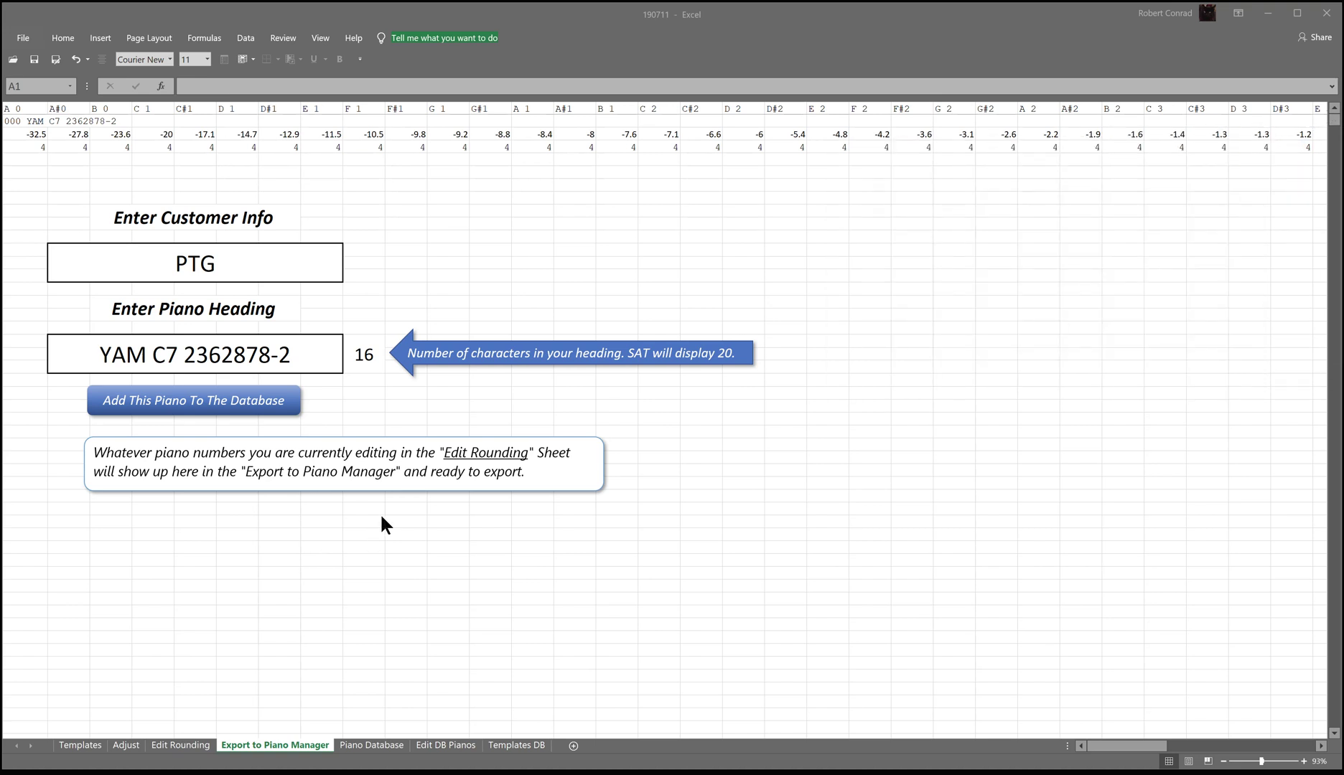
{"action": "left_click", "coordinate": [360, 747]}
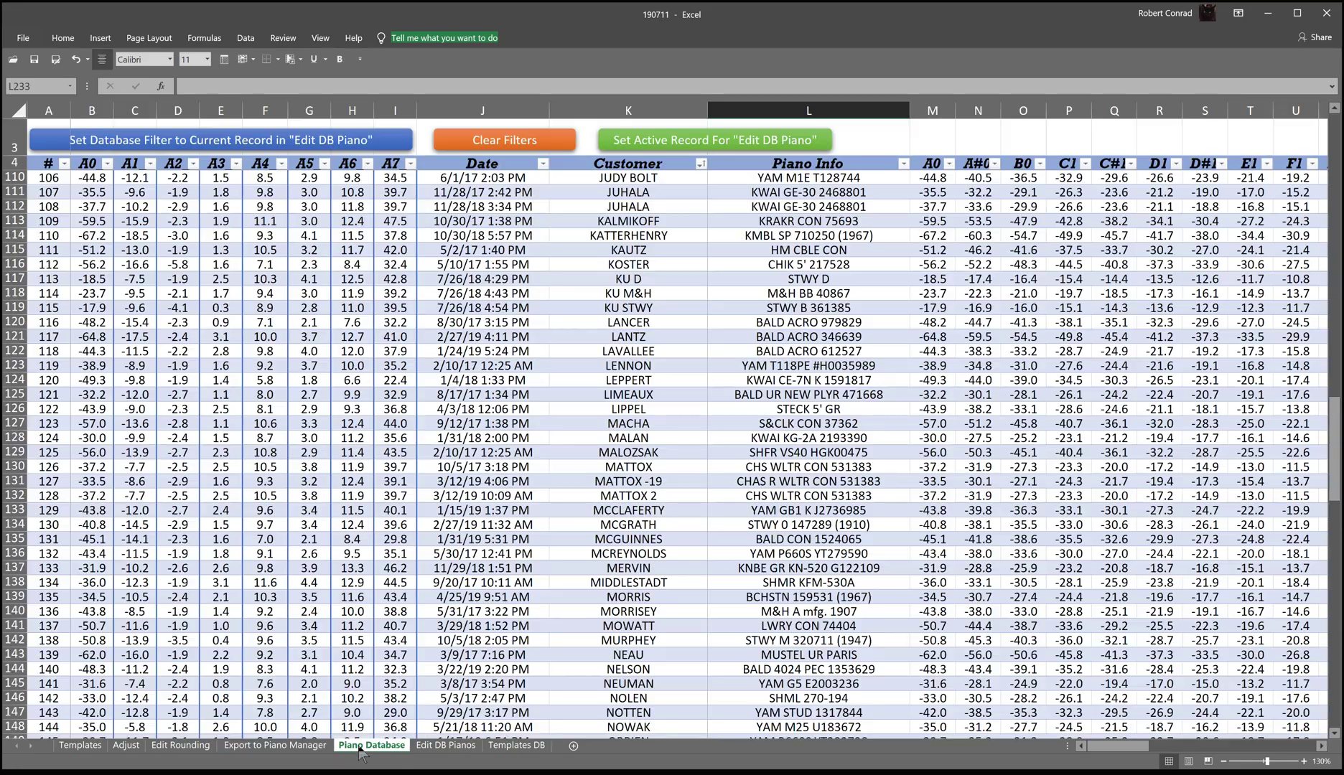
{"action": "scroll", "coordinate": [717, 511], "scroll_direction": "down", "scroll_amount": 7}
{"action": "scroll", "coordinate": [717, 510], "scroll_direction": "down", "scroll_amount": 20}
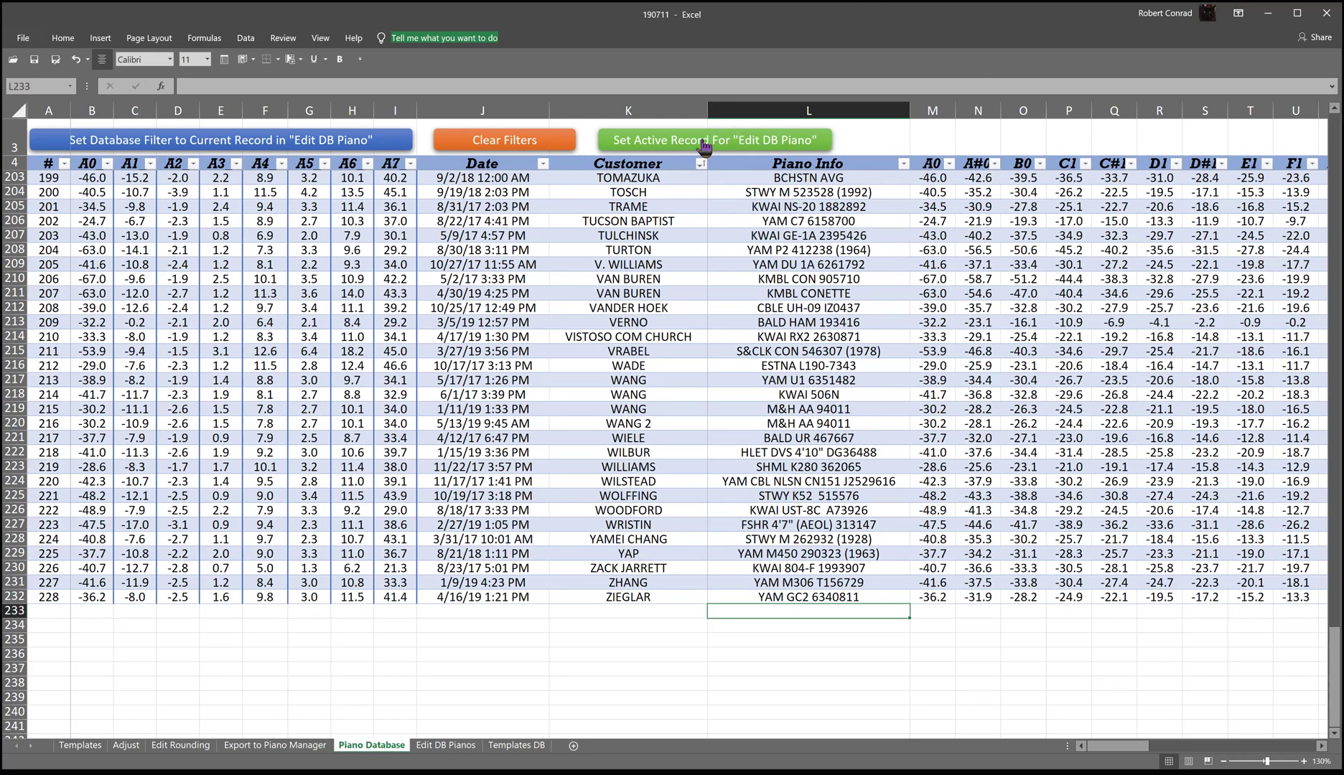
- Set database record 228, the YAM GC2 piano, as the active record and load it for editing
{"action": "left_click", "coordinate": [808, 597]}
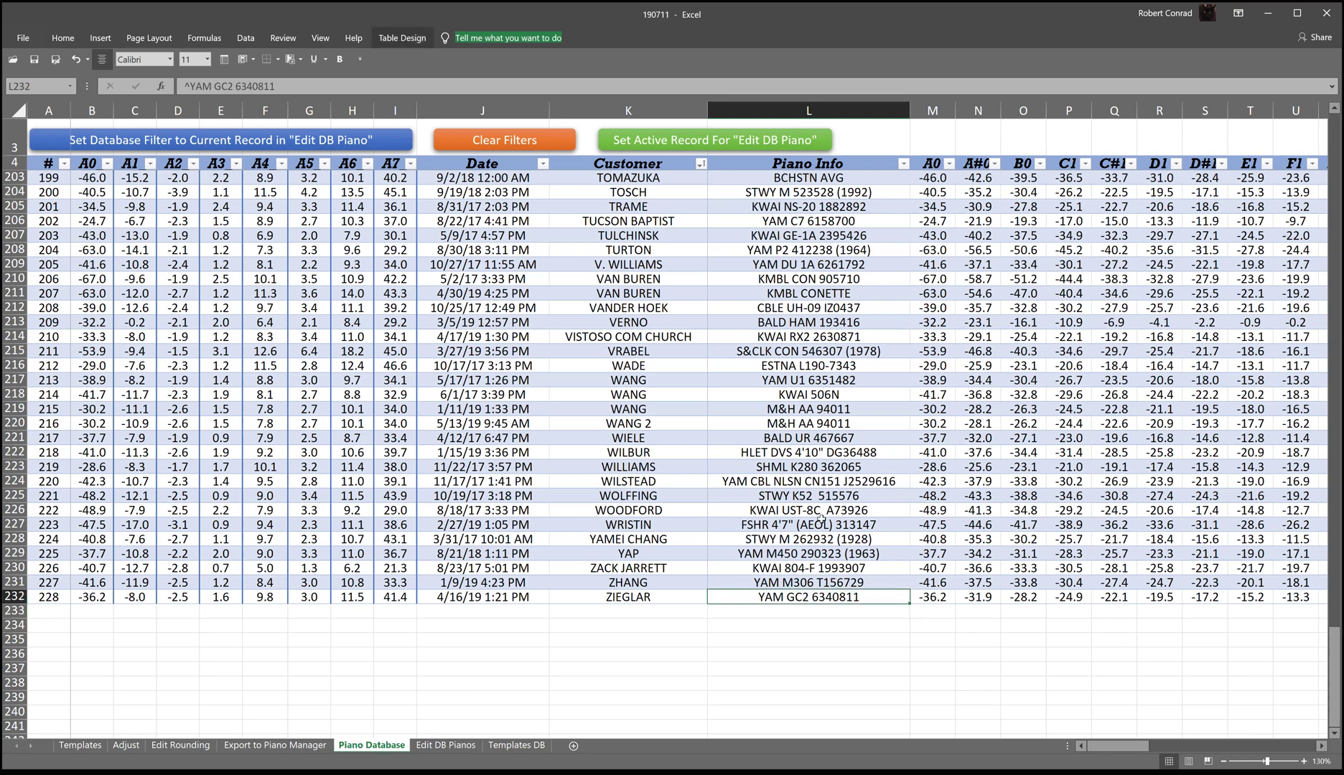
{"action": "left_click", "coordinate": [720, 140]}
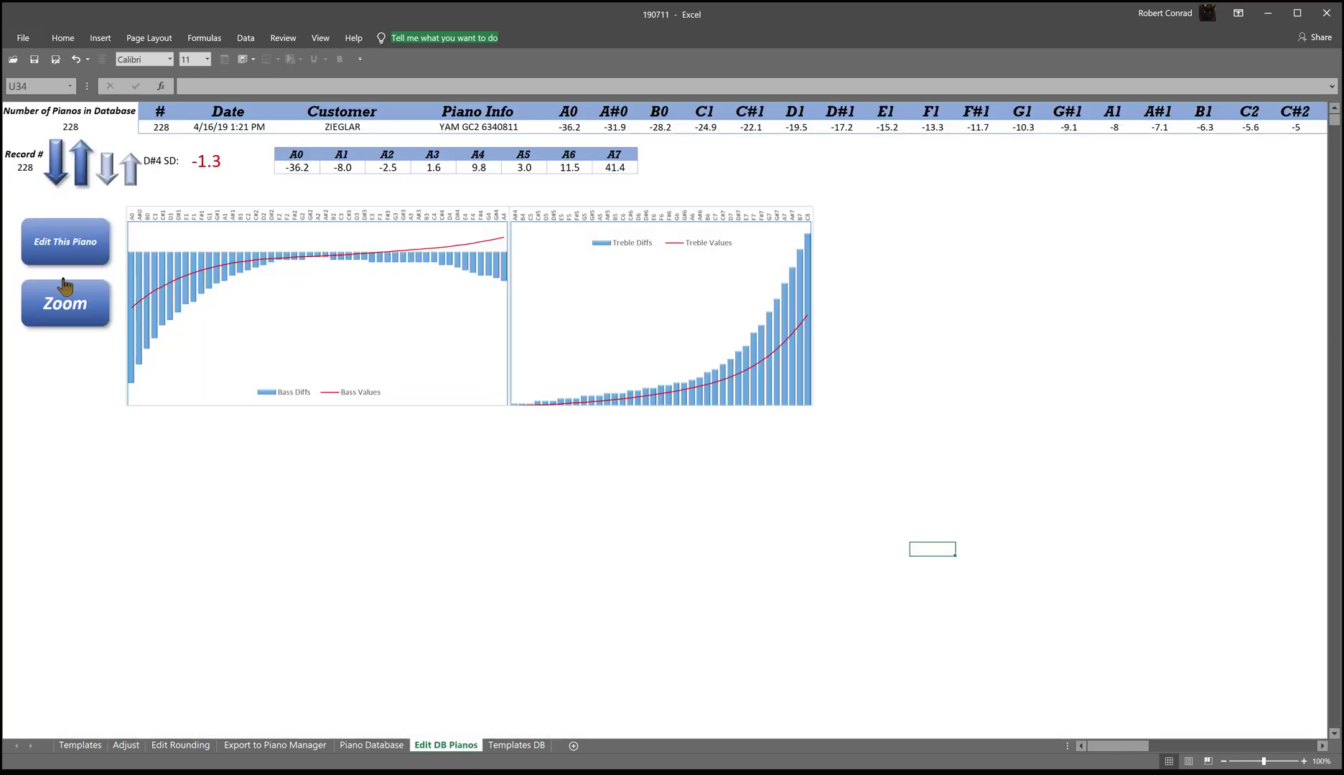
{"action": "left_click", "coordinate": [64, 256]}
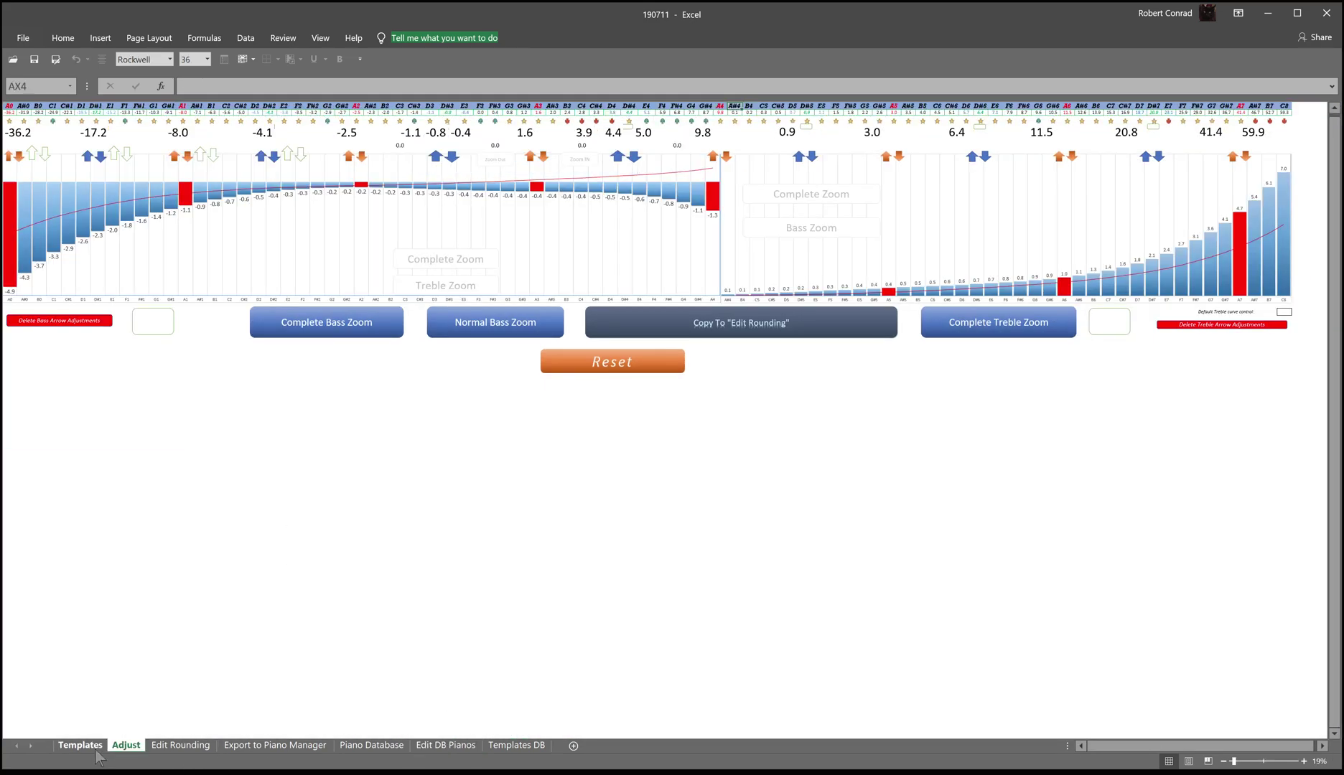
- Check the loaded piano's values on the Templates, Adjust and Edit Rounding sheets
{"action": "left_click", "coordinate": [89, 746]}
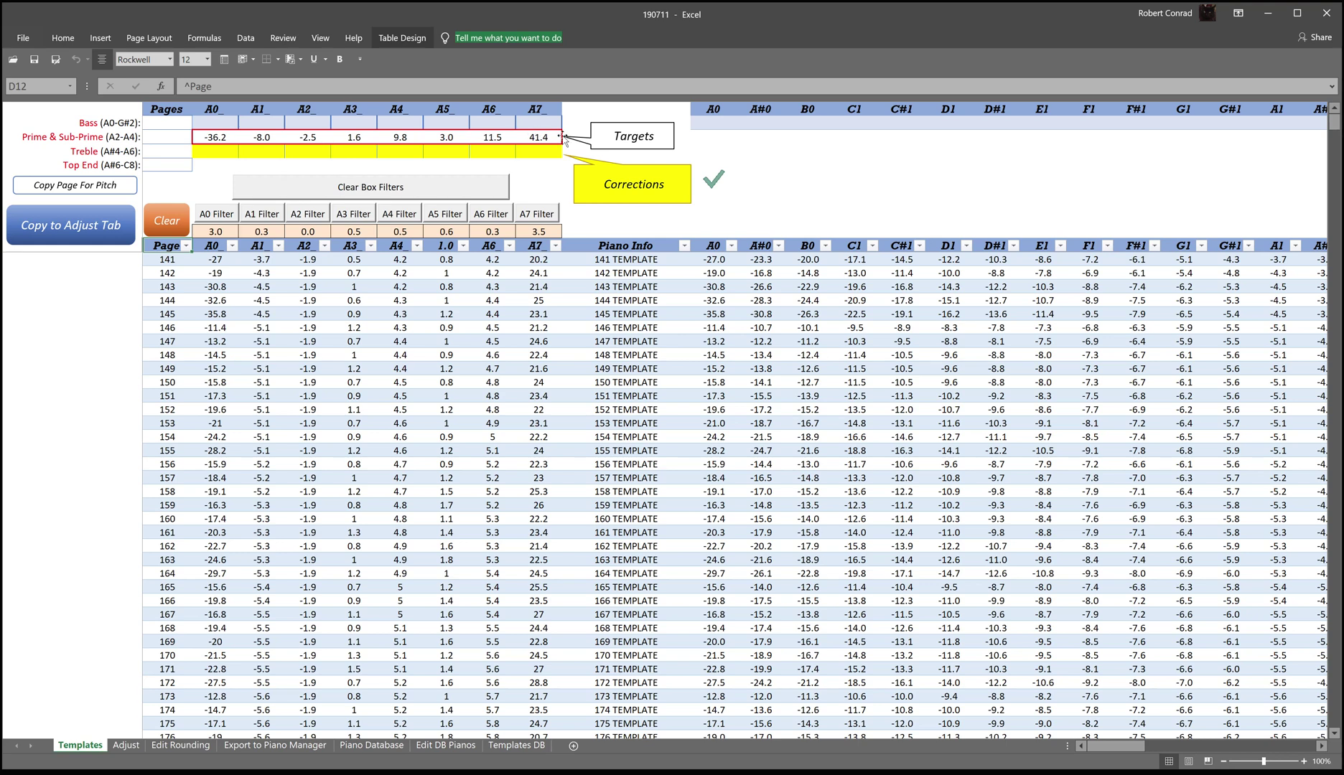
{"action": "left_click", "coordinate": [127, 747]}
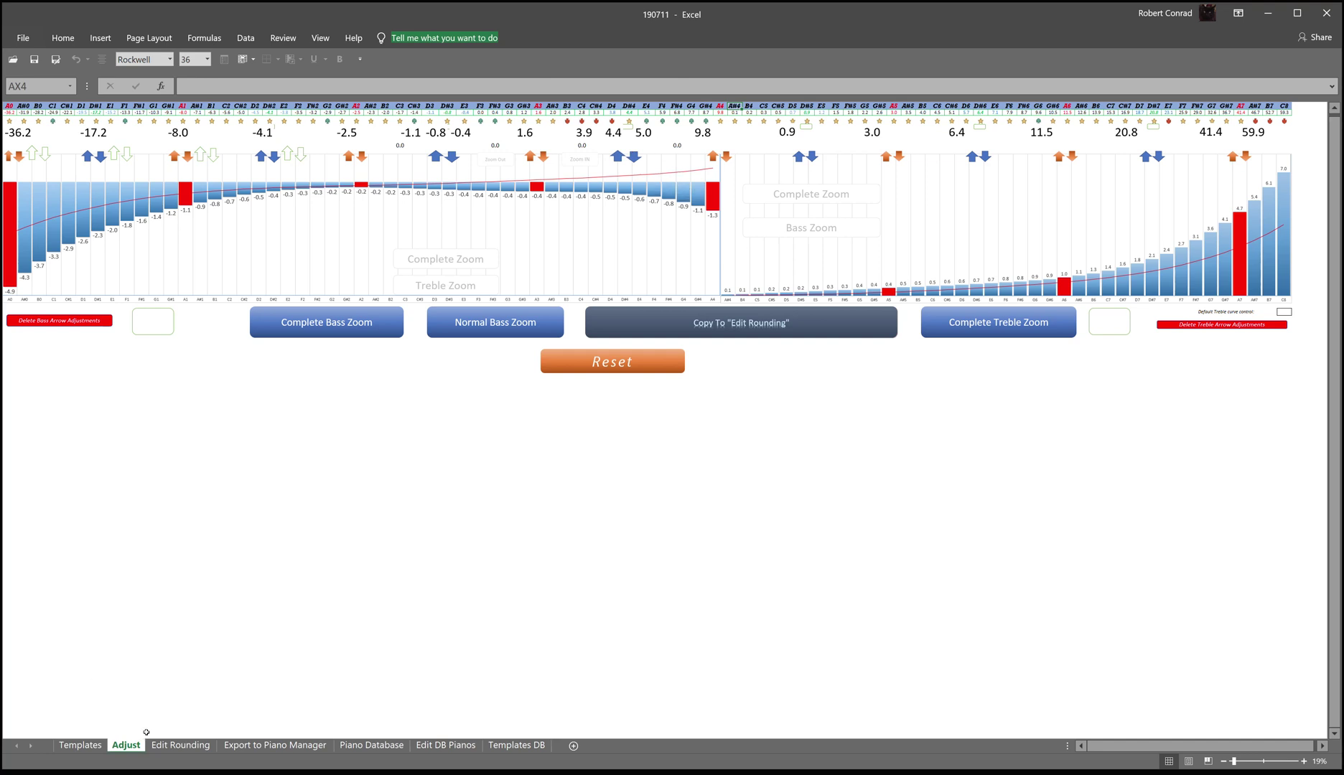
{"action": "left_click", "coordinate": [180, 745]}
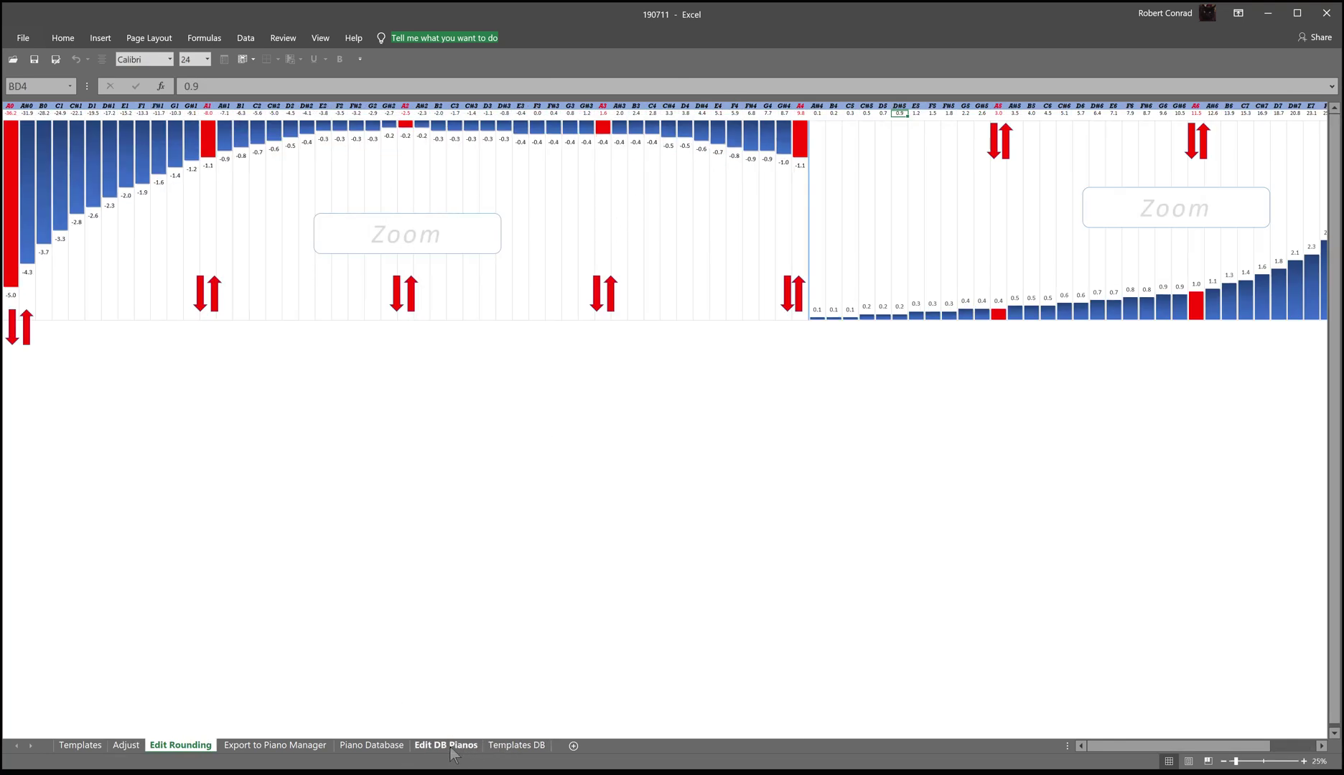
- Clear the loaded piano's targets from the Templates sheet
{"action": "left_click", "coordinate": [80, 747]}
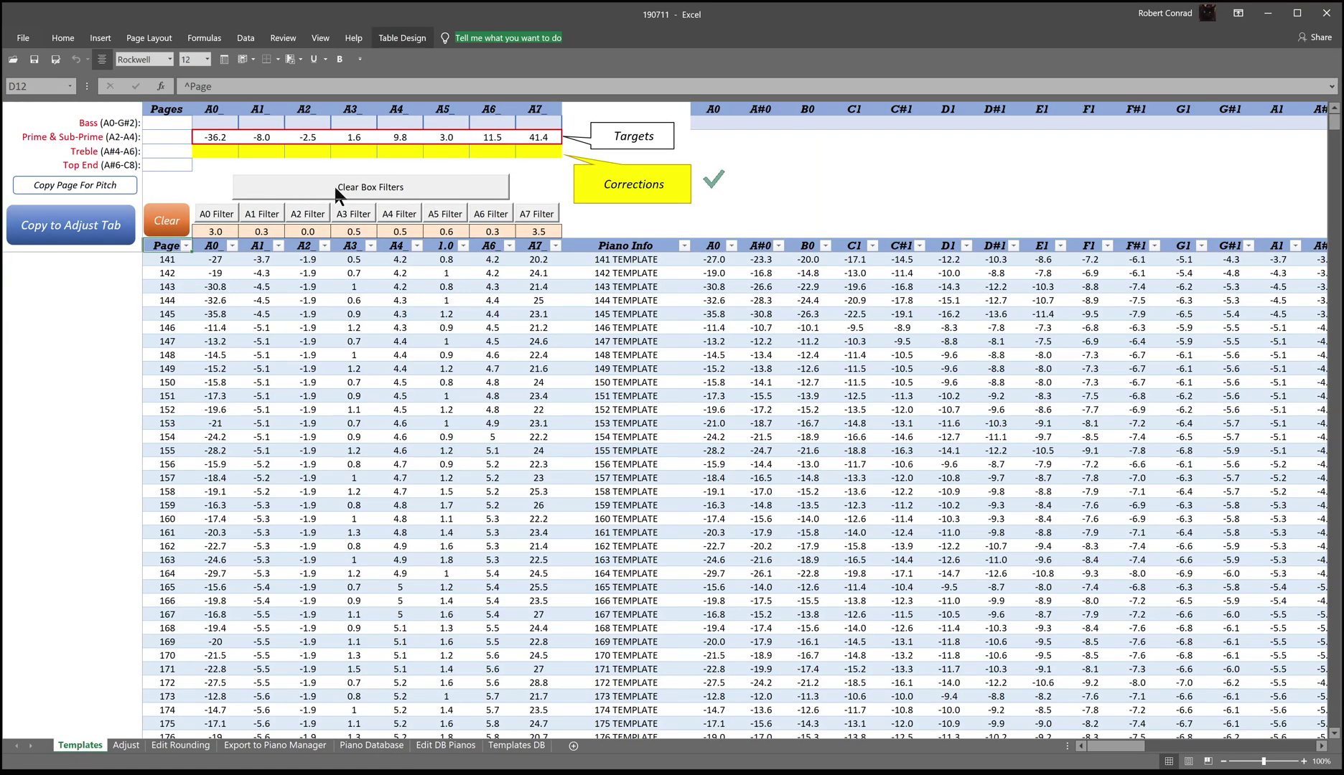
{"action": "left_click", "coordinate": [168, 222]}
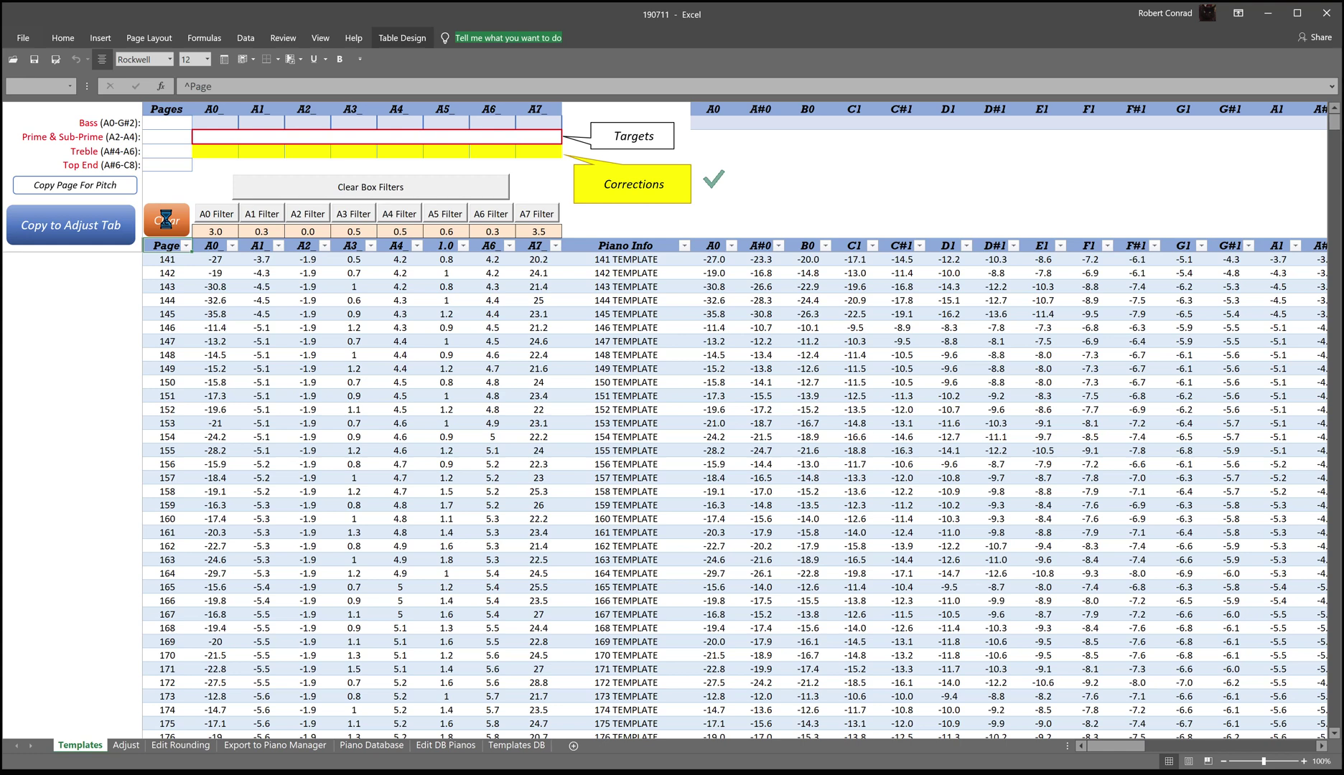
- Enter the Prime & Sub-Prime targets A0 -34.8, A1 -8.9 and A2 -1.9
{"action": "left_click", "coordinate": [219, 137]}
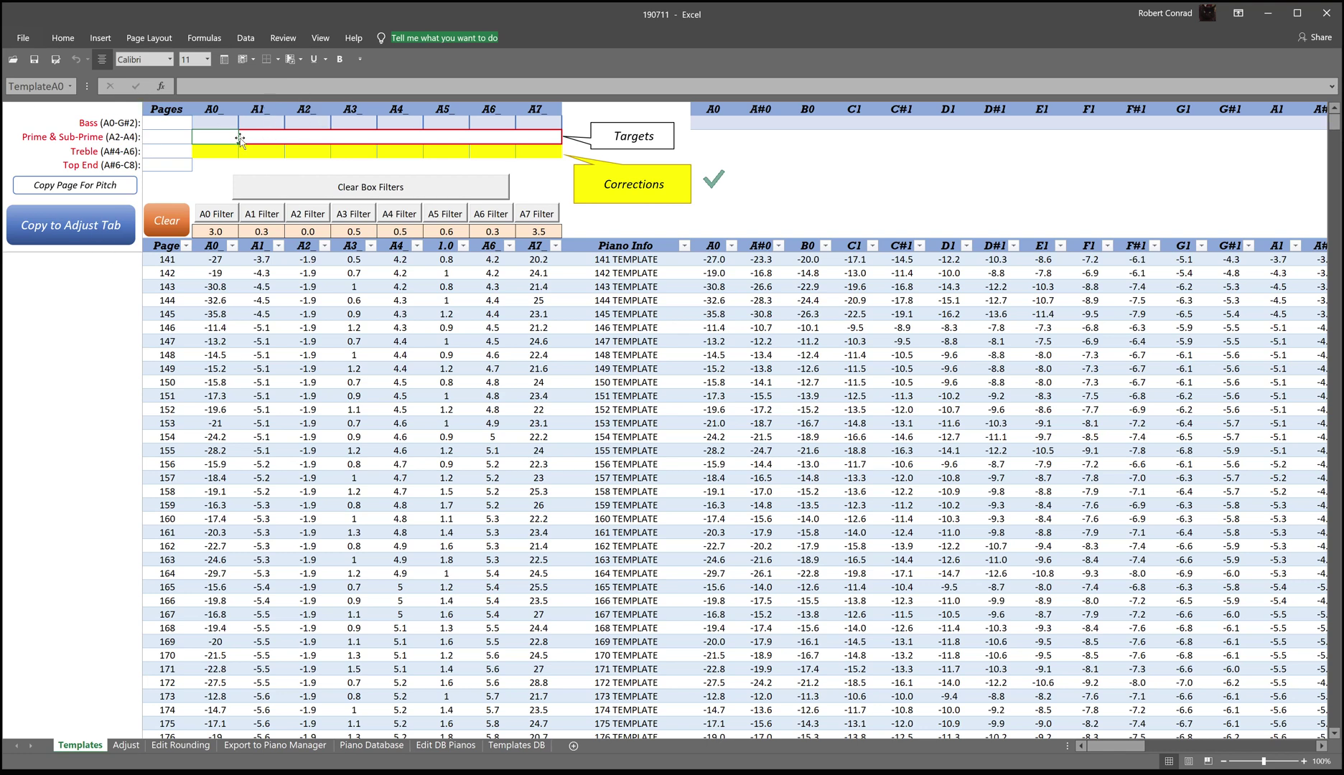
{"action": "type", "text": "-"}
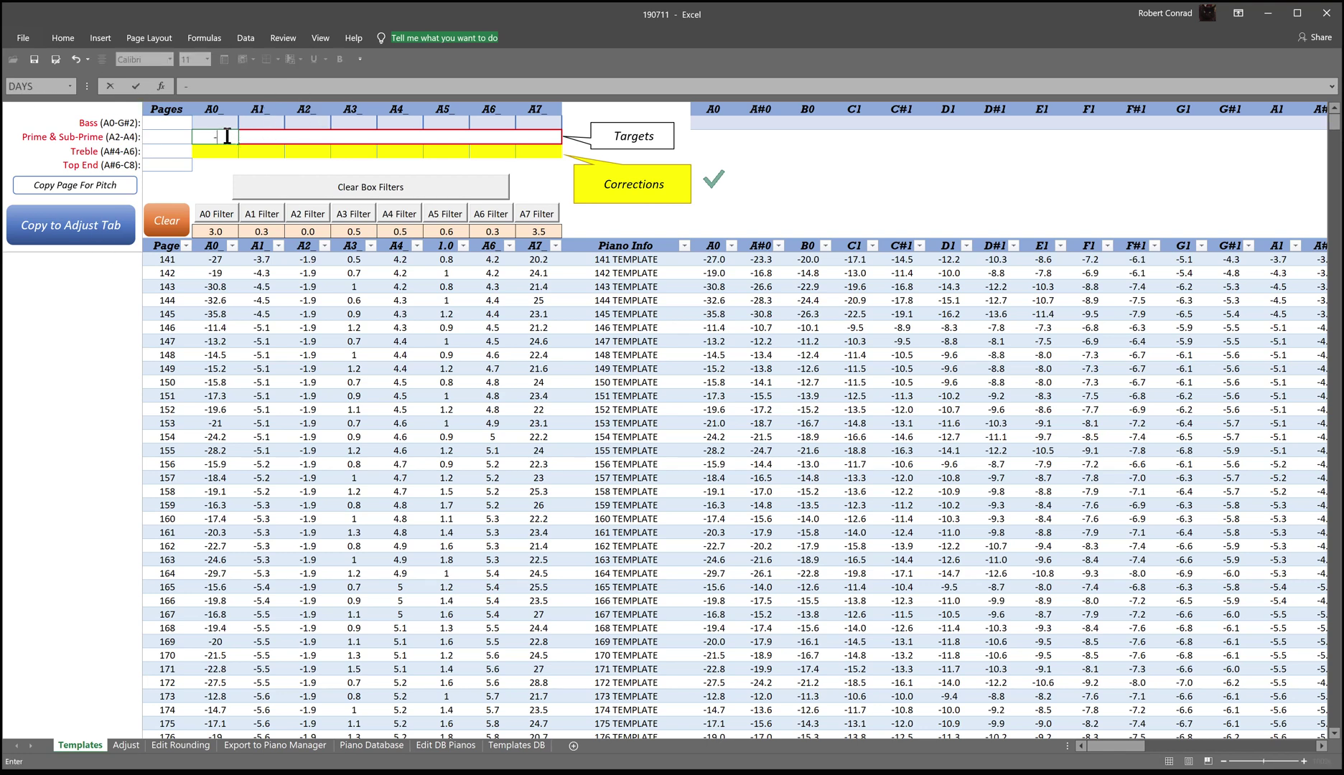
{"action": "type", "text": "34.8"}
{"action": "key", "text": "Tab"}
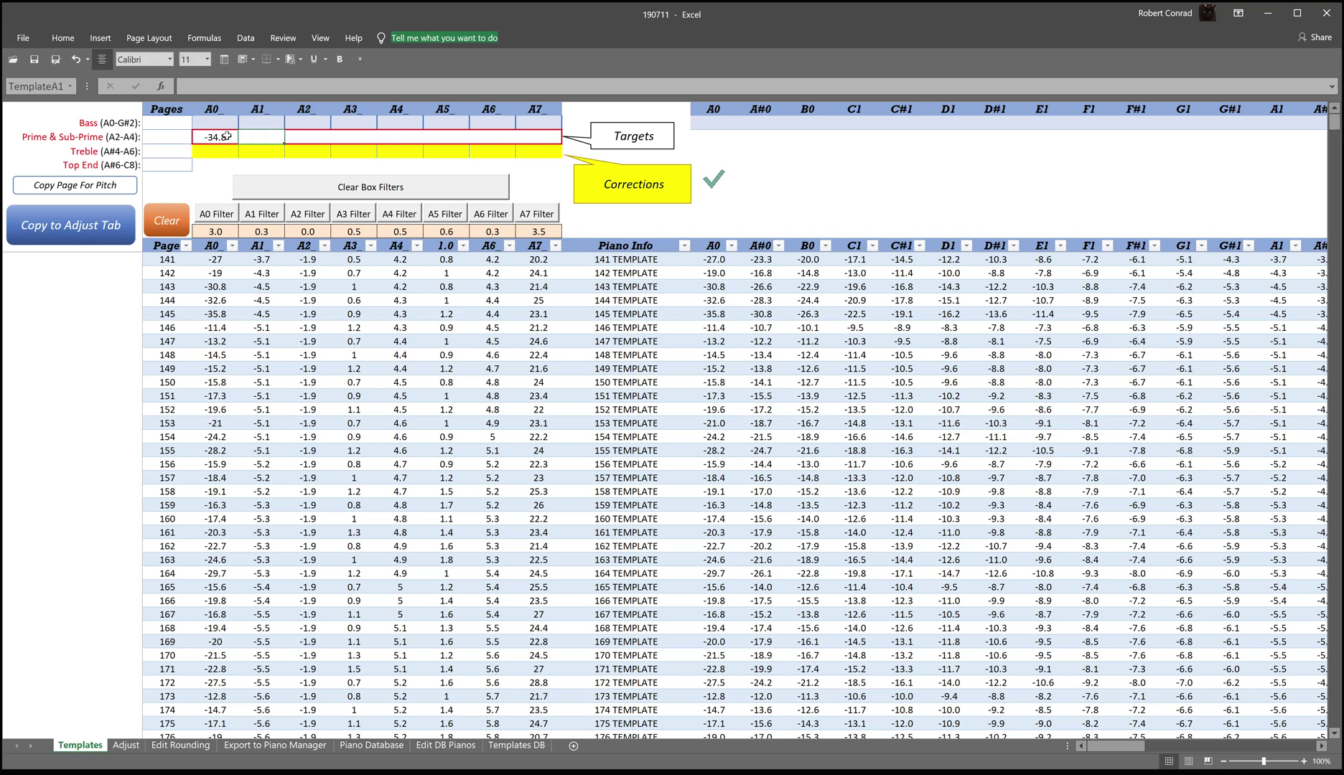
{"action": "type", "text": "-8.9"}
{"action": "key", "text": "Tab"}
{"action": "type", "text": "2.1"}
{"action": "key", "text": "Tab"}
{"action": "key", "text": "Left"}
{"action": "type", "text": "-1.9"}
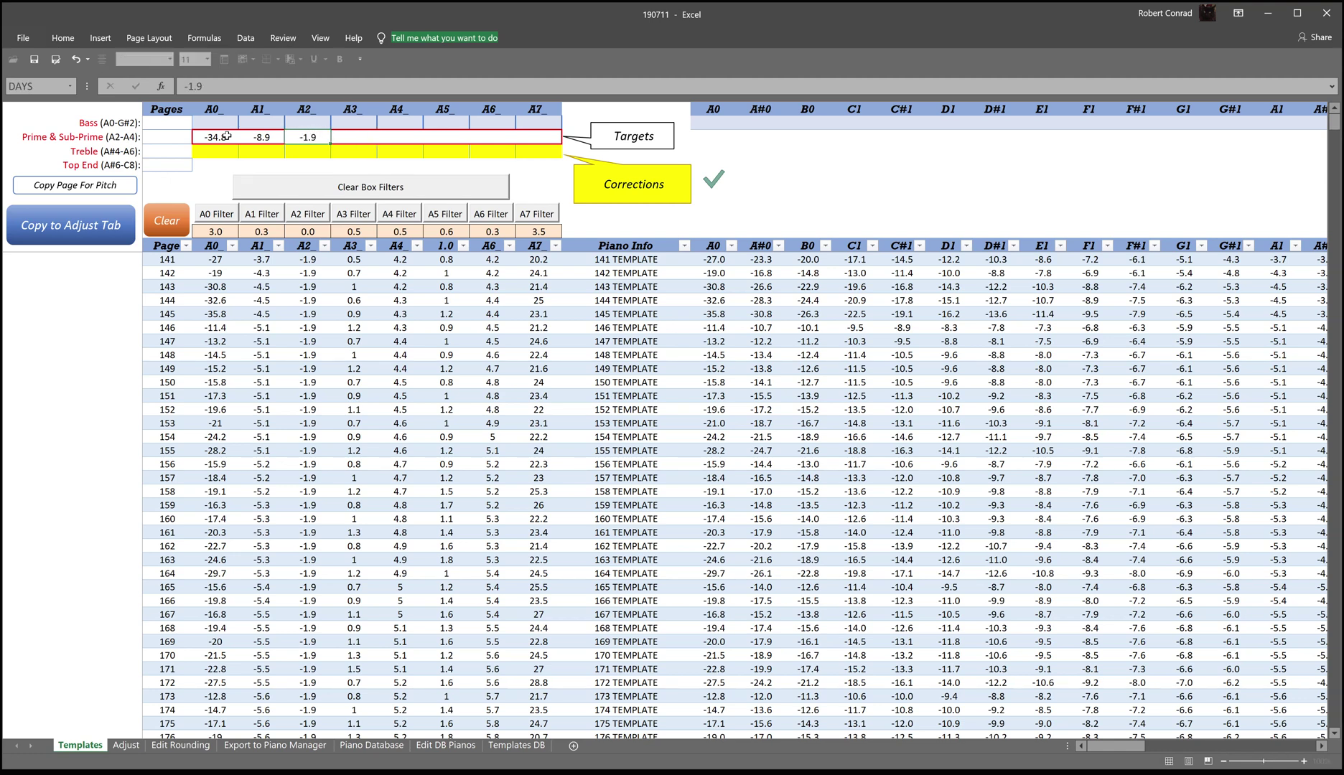
{"action": "key", "text": "Right"}
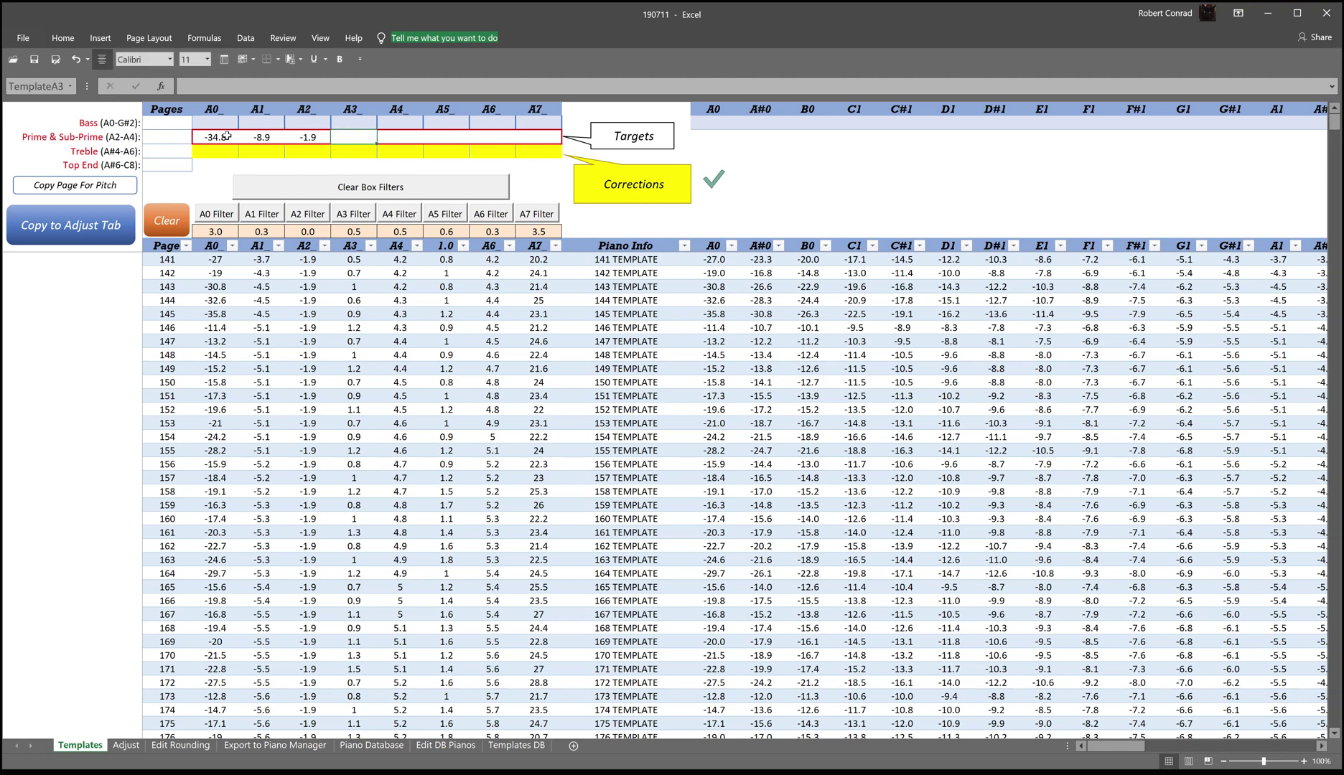
- Enter the remaining targets A3 2.1, A4 10.2, A5 3.5, A6 12.6 and A7 43.9
{"action": "type", "text": "2.1"}
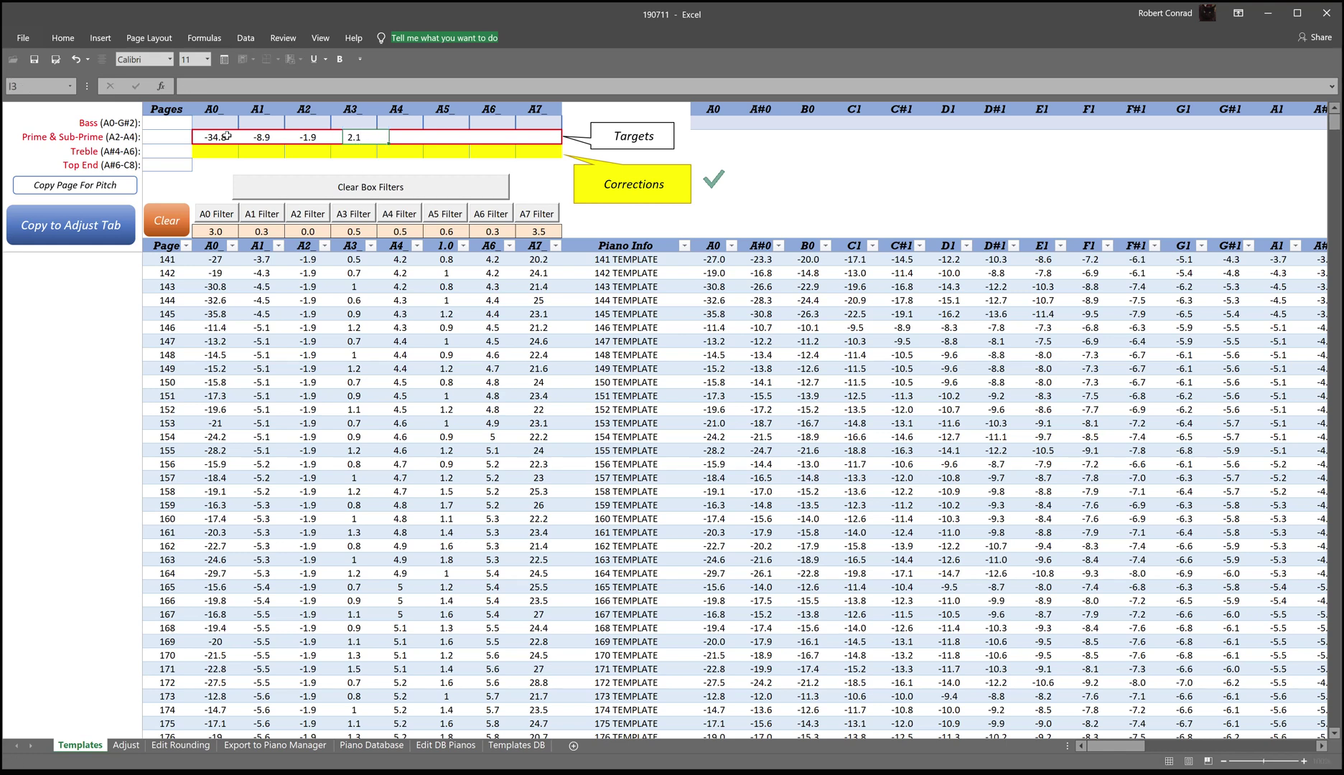
{"action": "key", "text": "Right"}
{"action": "type", "text": "10.2"}
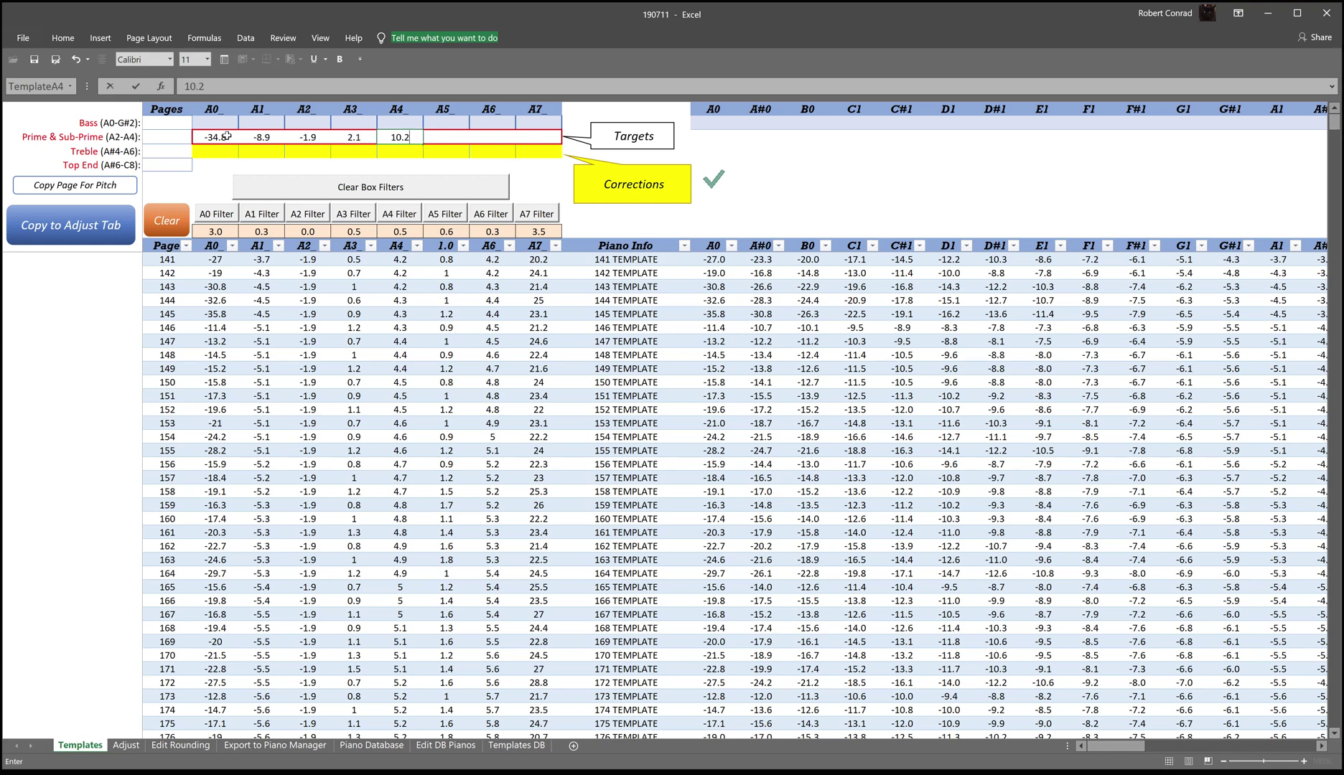
{"action": "key", "text": "Right"}
{"action": "type", "text": "3.5"}
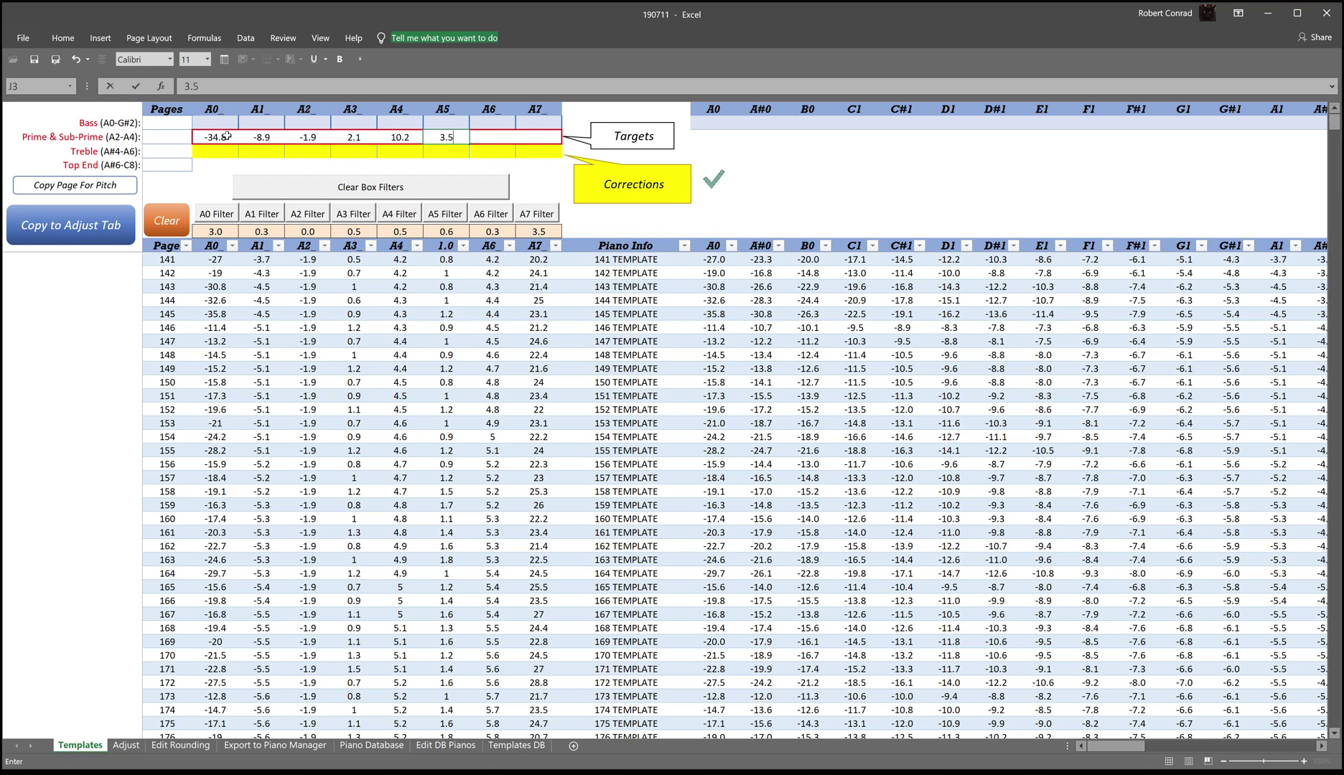
{"action": "key", "text": "Right"}
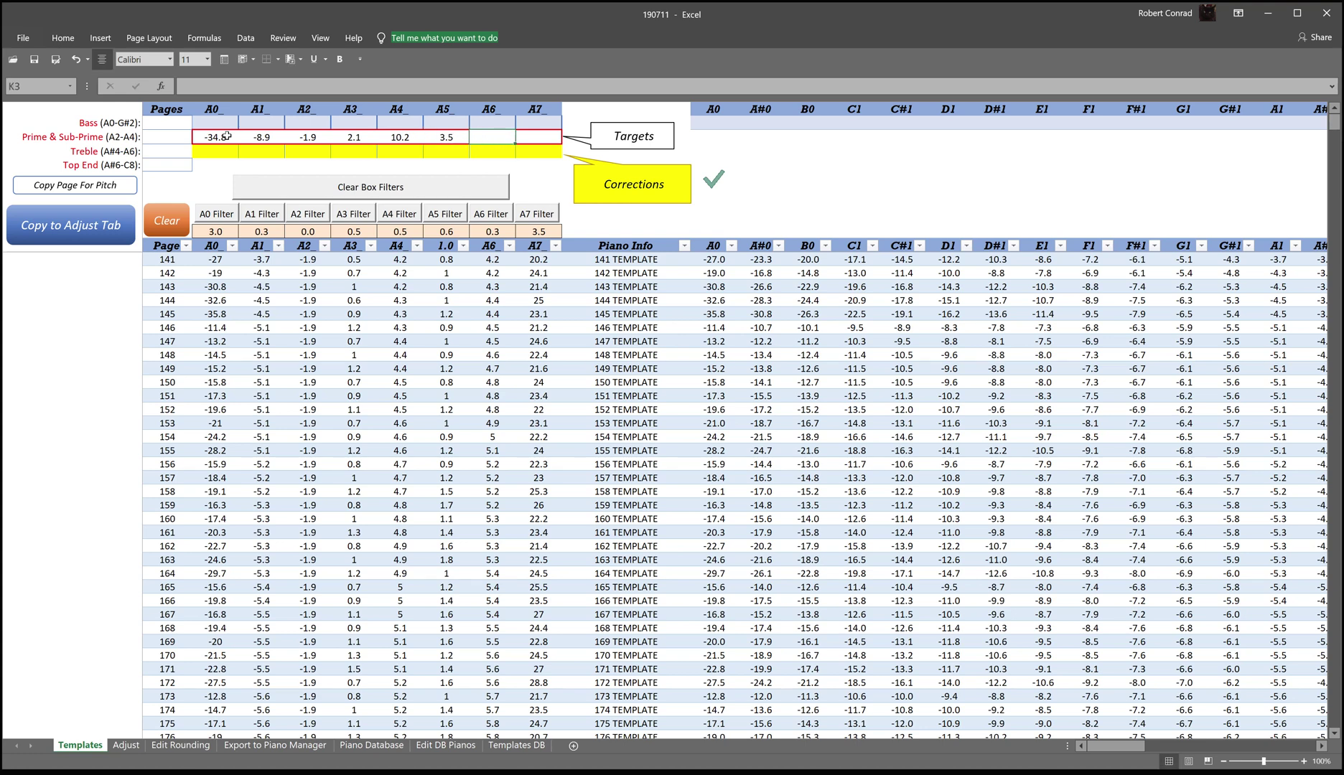
{"action": "type", "text": "12.6"}
{"action": "key", "text": "Right"}
{"action": "type", "text": "43.9"}
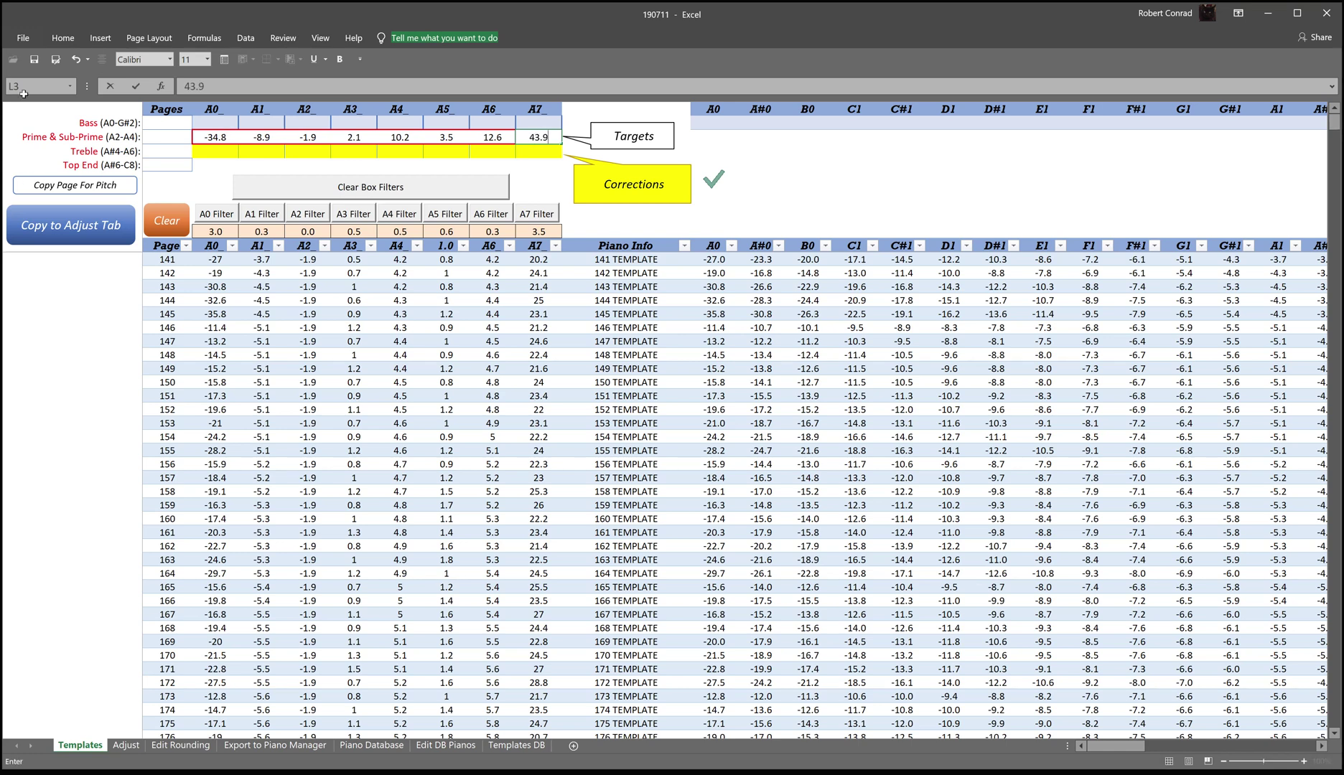
{"action": "left_click", "coordinate": [537, 190]}
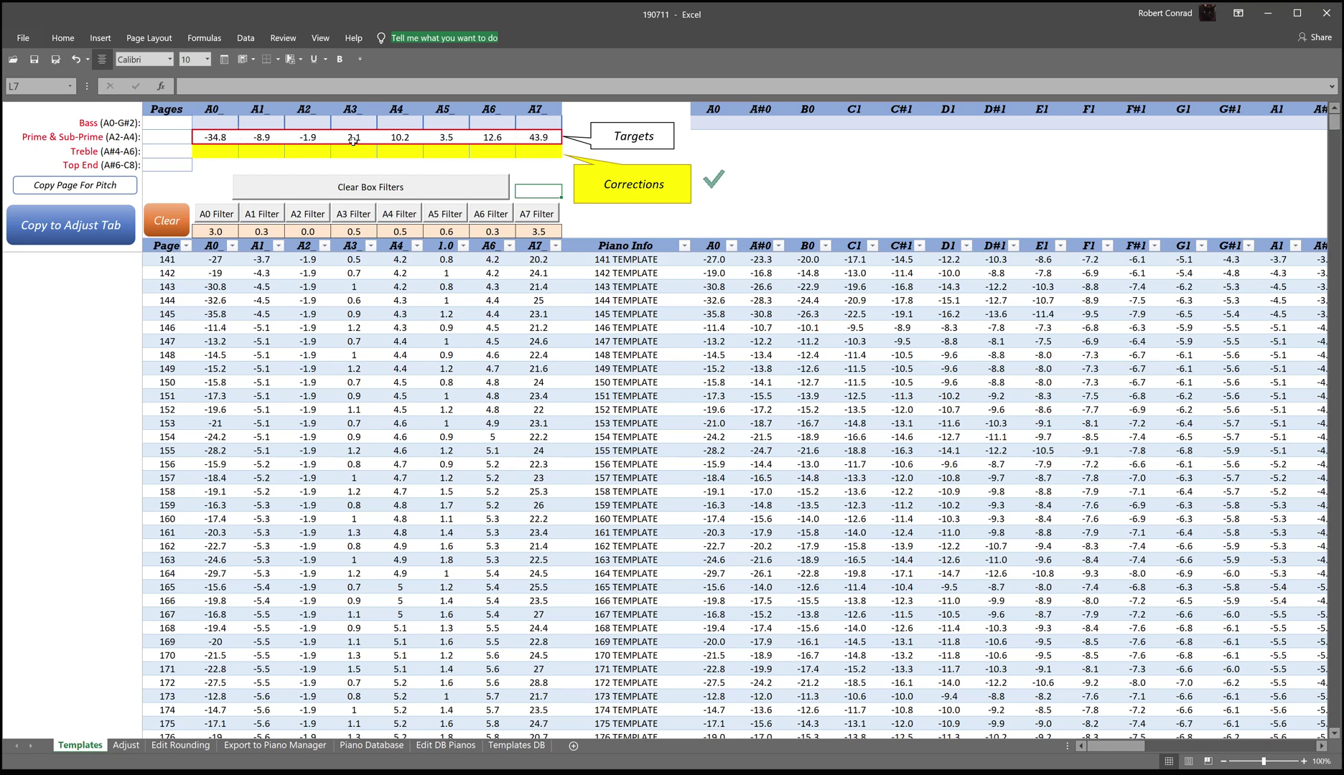
- Copy the targets to the Adjust sheet and tick the bass and treble check boxes to fit both curves
{"action": "left_click", "coordinate": [72, 234]}
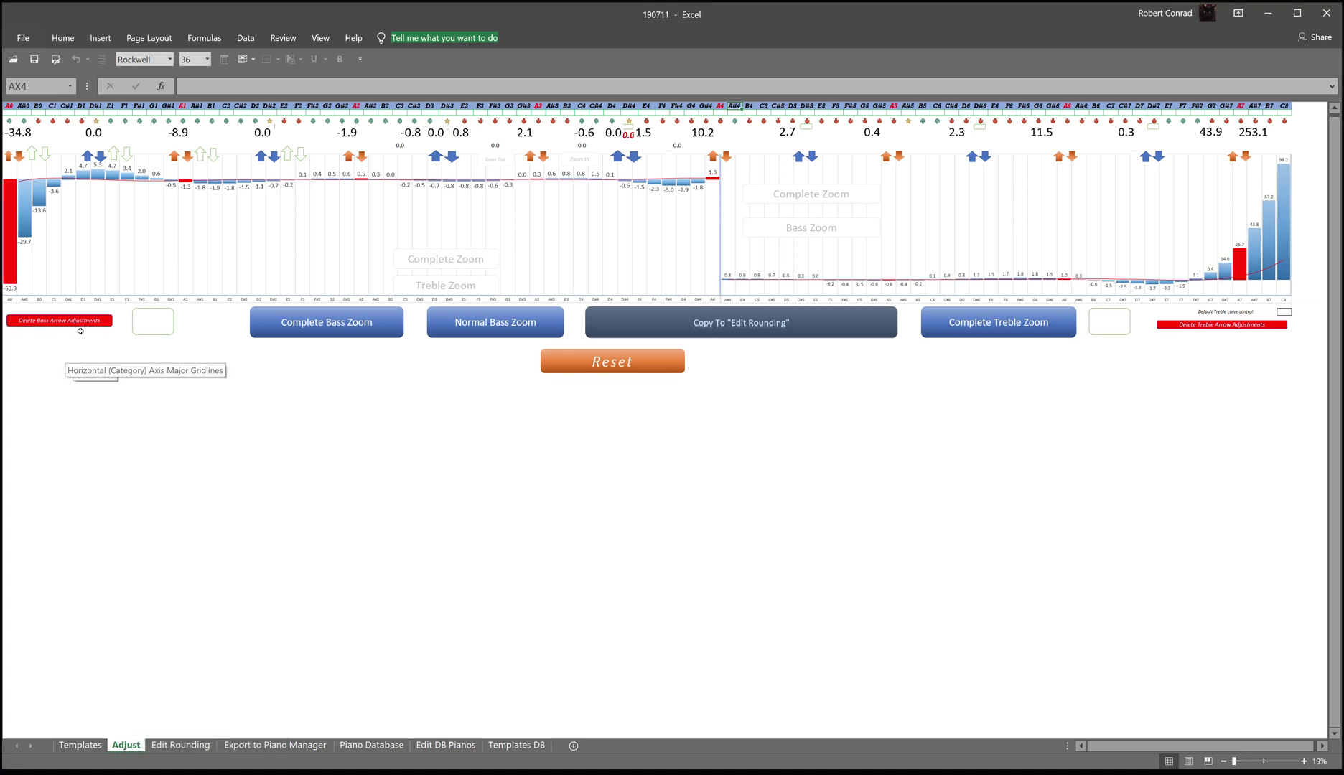
{"action": "left_click", "coordinate": [153, 322]}
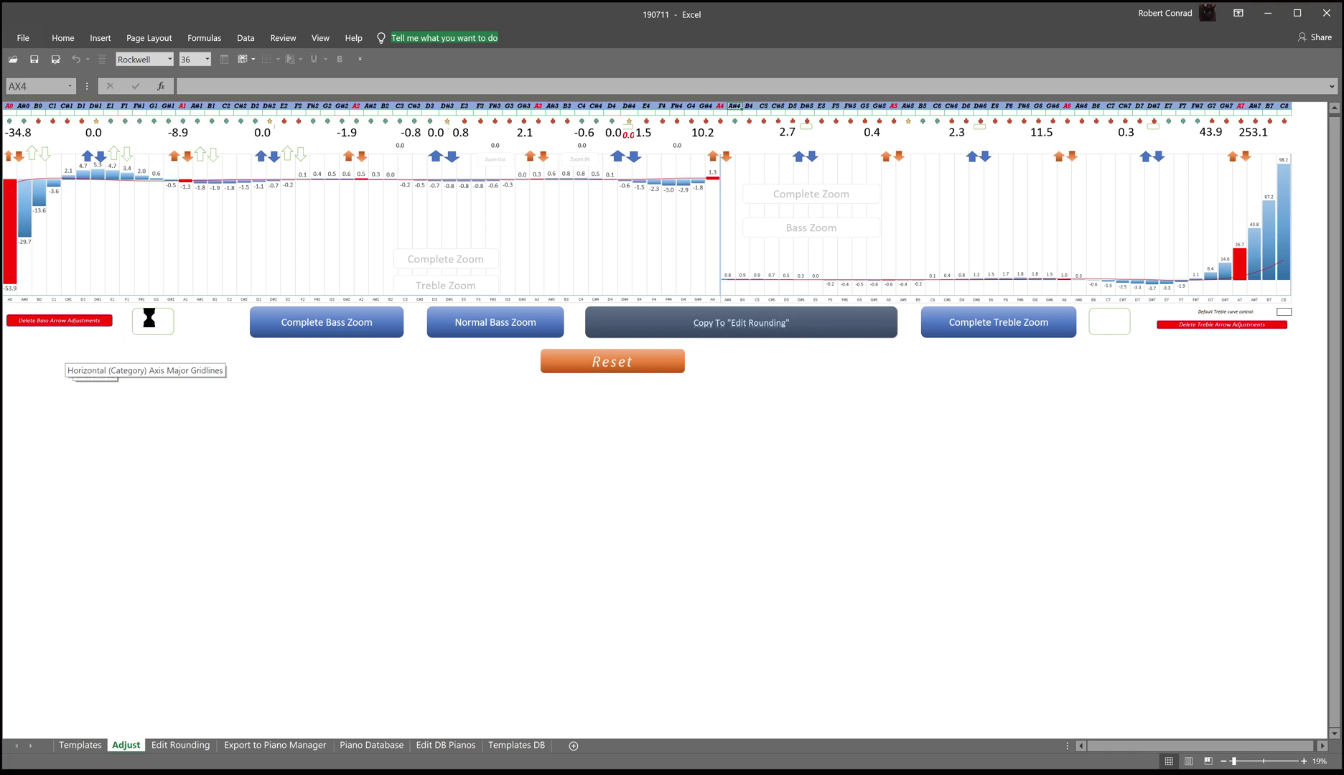
{"action": "left_click", "coordinate": [1106, 324]}
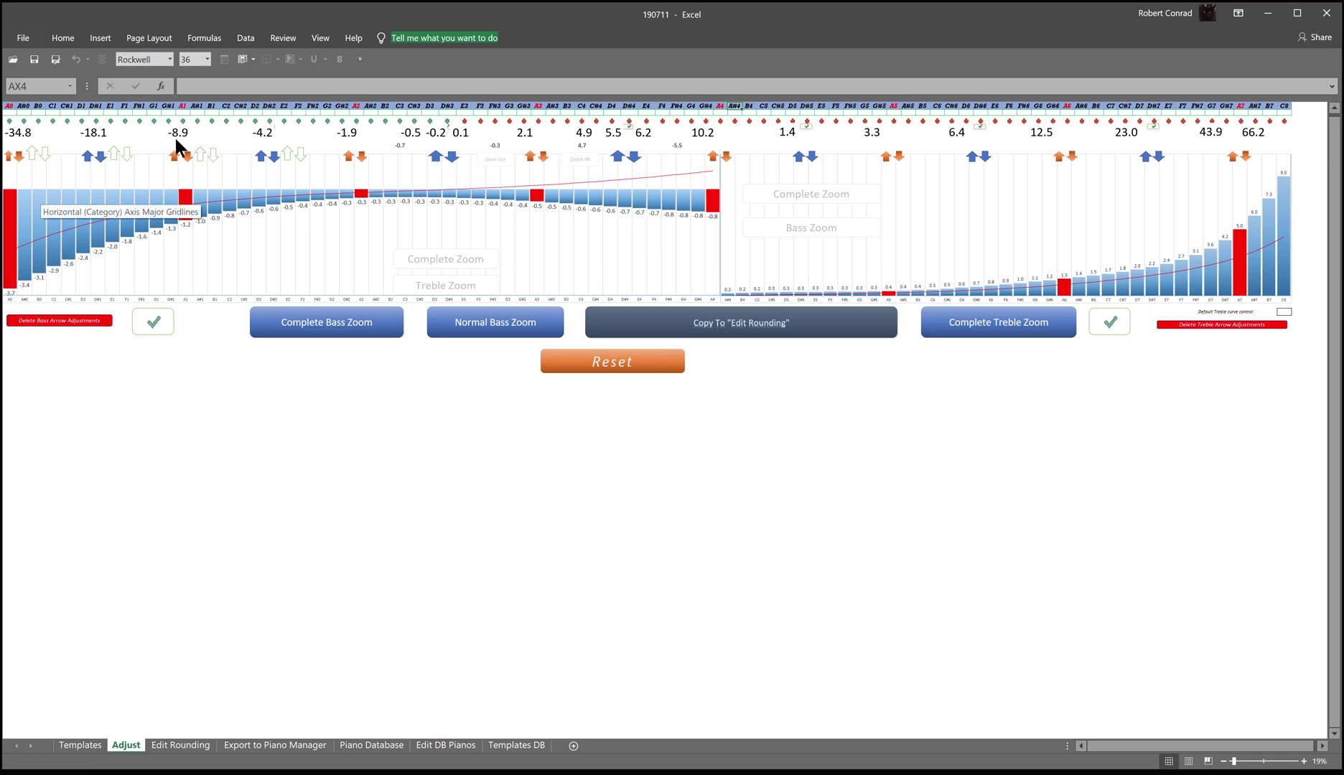
- Review the entered targets on the Templates sheet and view the complete bass curve on the Adjust sheet
{"action": "left_click", "coordinate": [80, 745]}
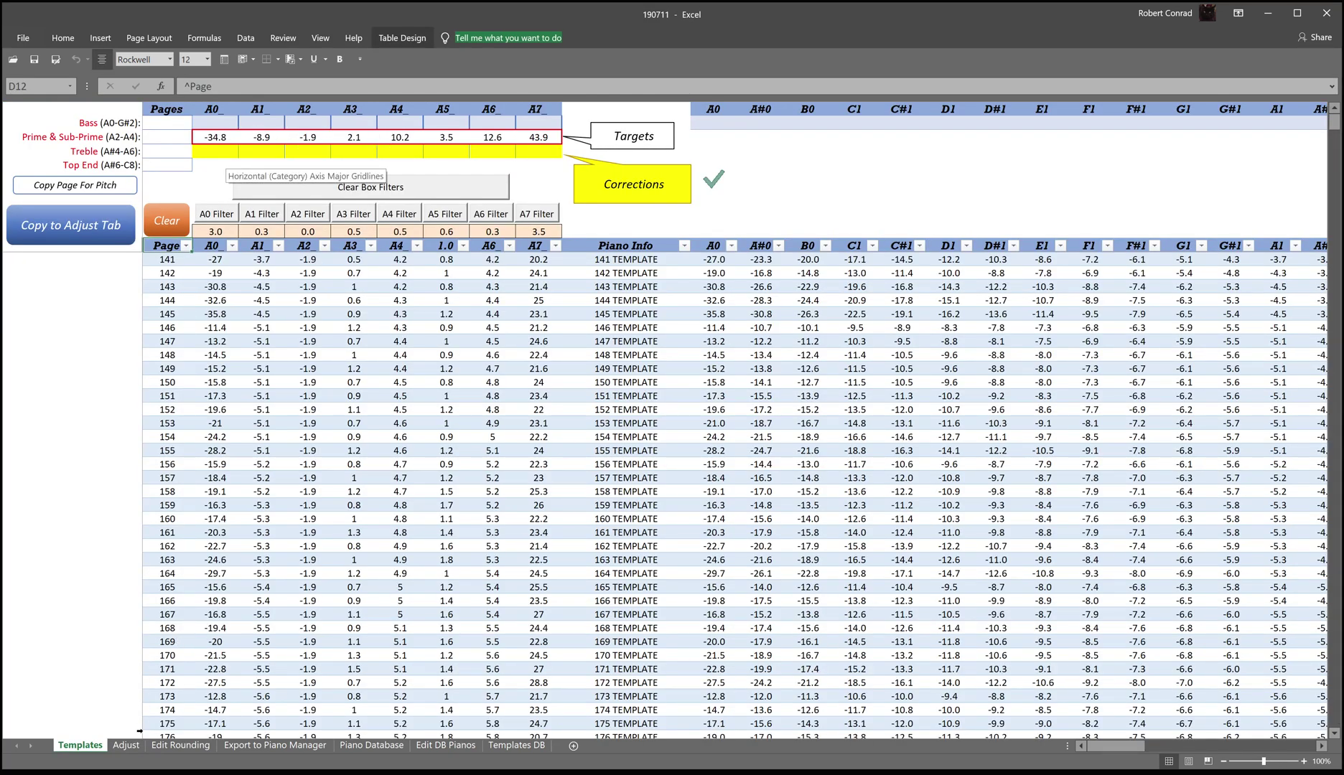
{"action": "left_click", "coordinate": [126, 745]}
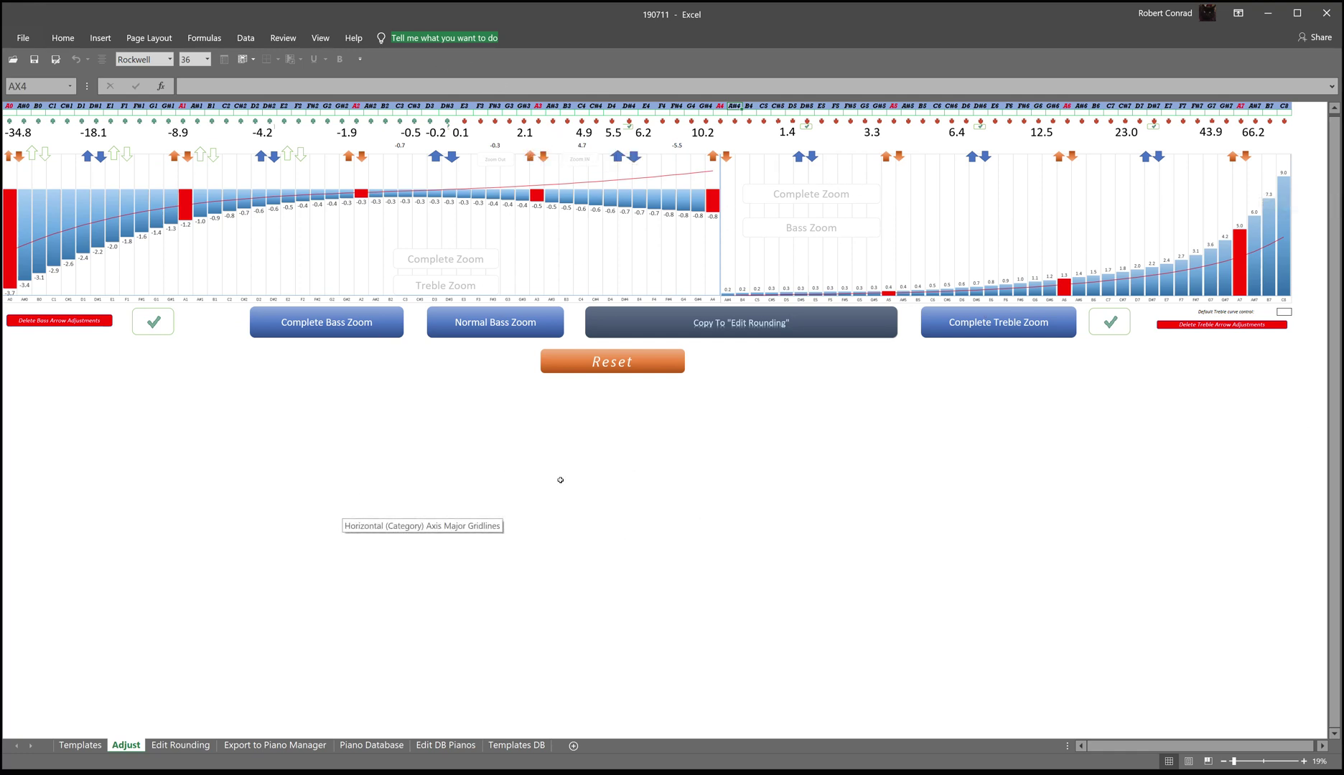
{"action": "left_click", "coordinate": [327, 332]}
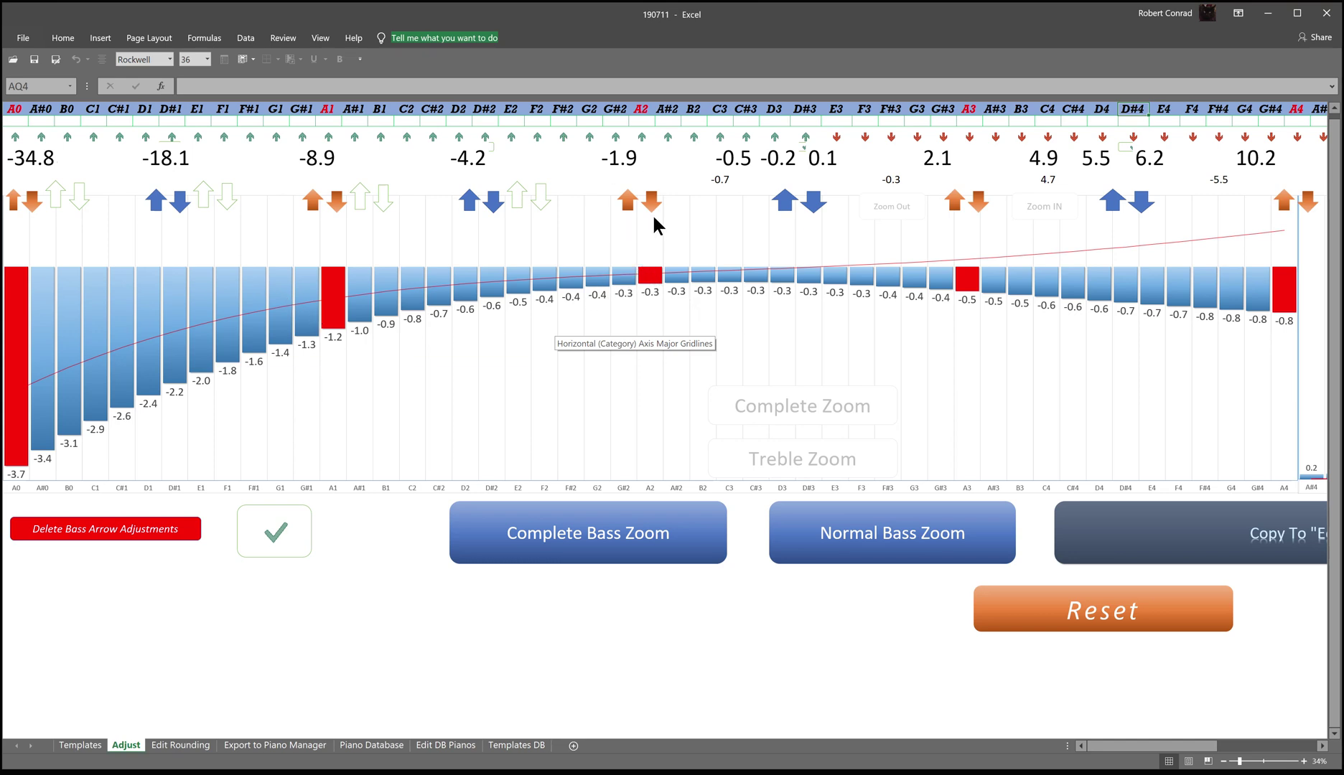
- Try raising the A2 value of the bass curve in 0.1 increments
{"action": "left_click", "coordinate": [623, 207]}
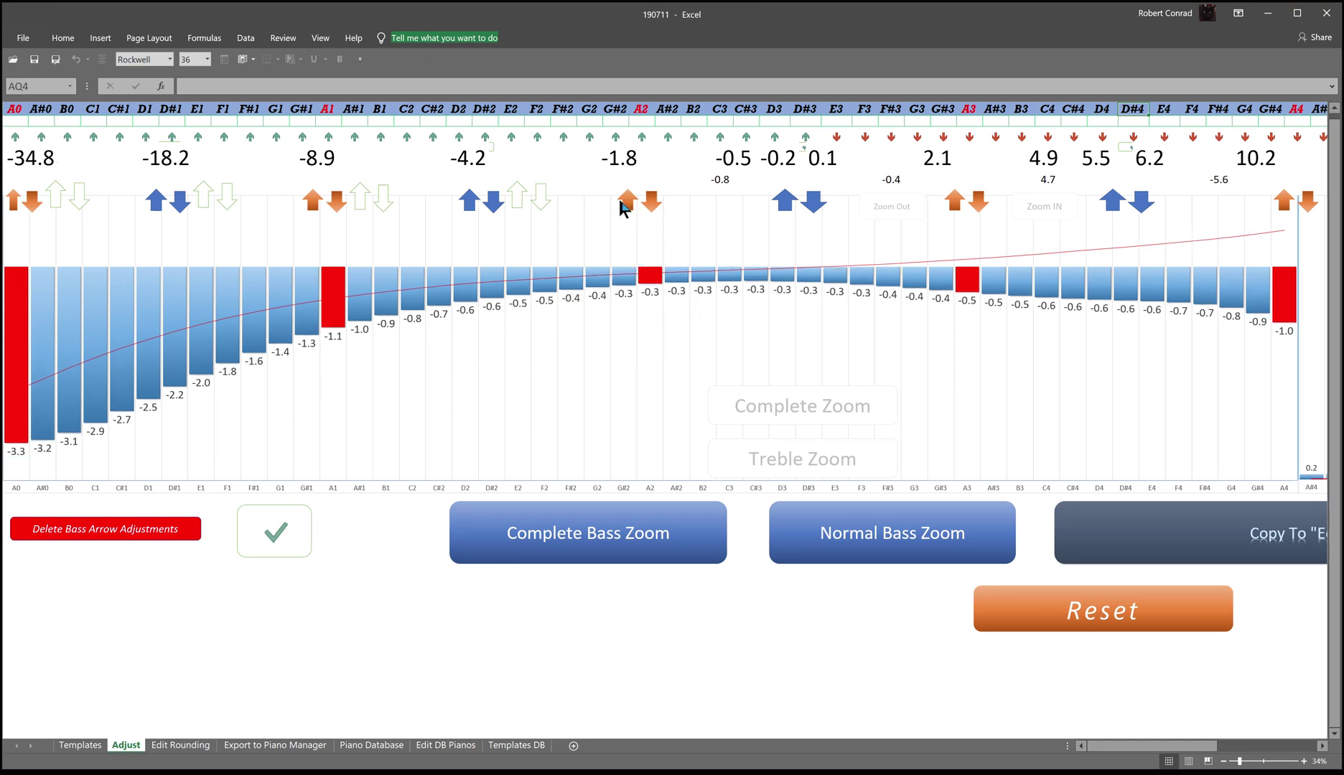
{"action": "left_click", "coordinate": [625, 208]}
{"action": "left_click", "coordinate": [626, 209]}
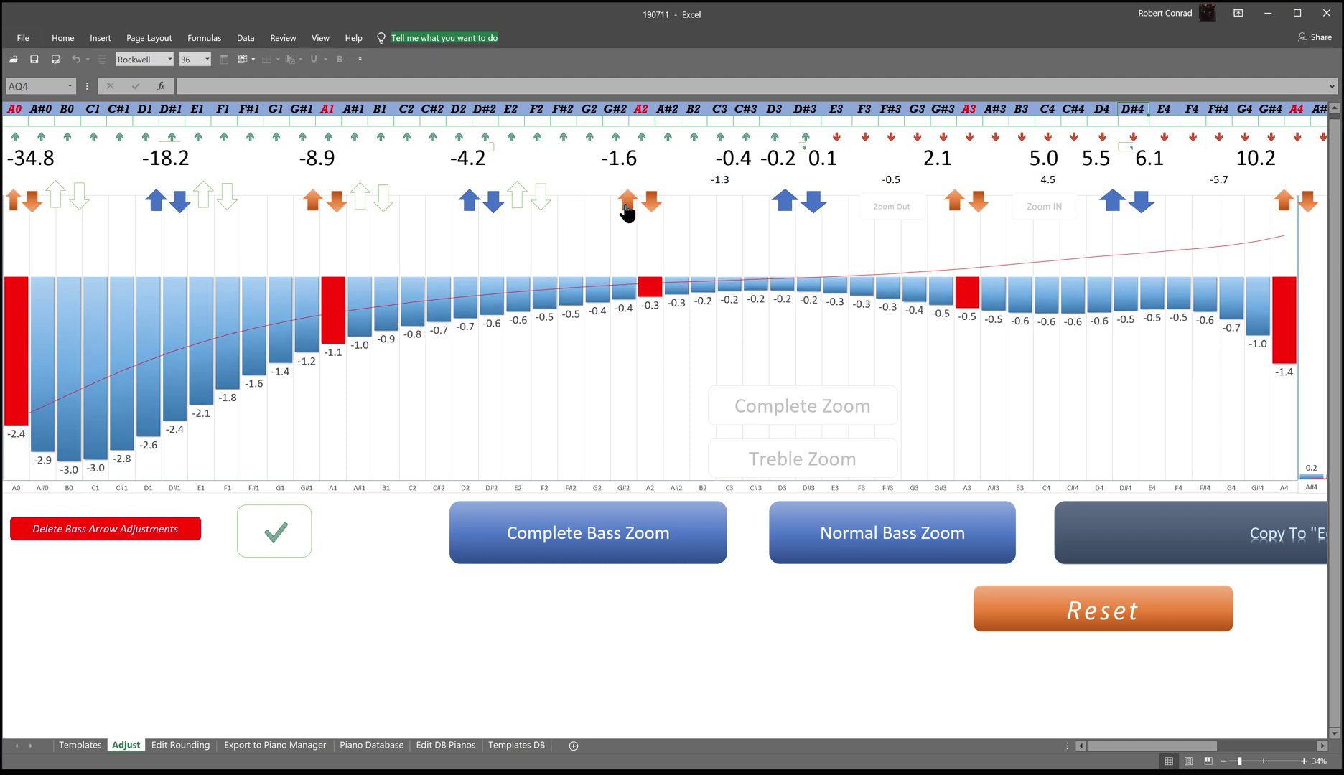
{"action": "left_click", "coordinate": [626, 208]}
{"action": "left_click", "coordinate": [627, 208]}
{"action": "left_click", "coordinate": [626, 208]}
- Lower the bass curve's A2 value to -2.0 and bring it back up to -1.9
{"action": "left_click", "coordinate": [652, 204]}
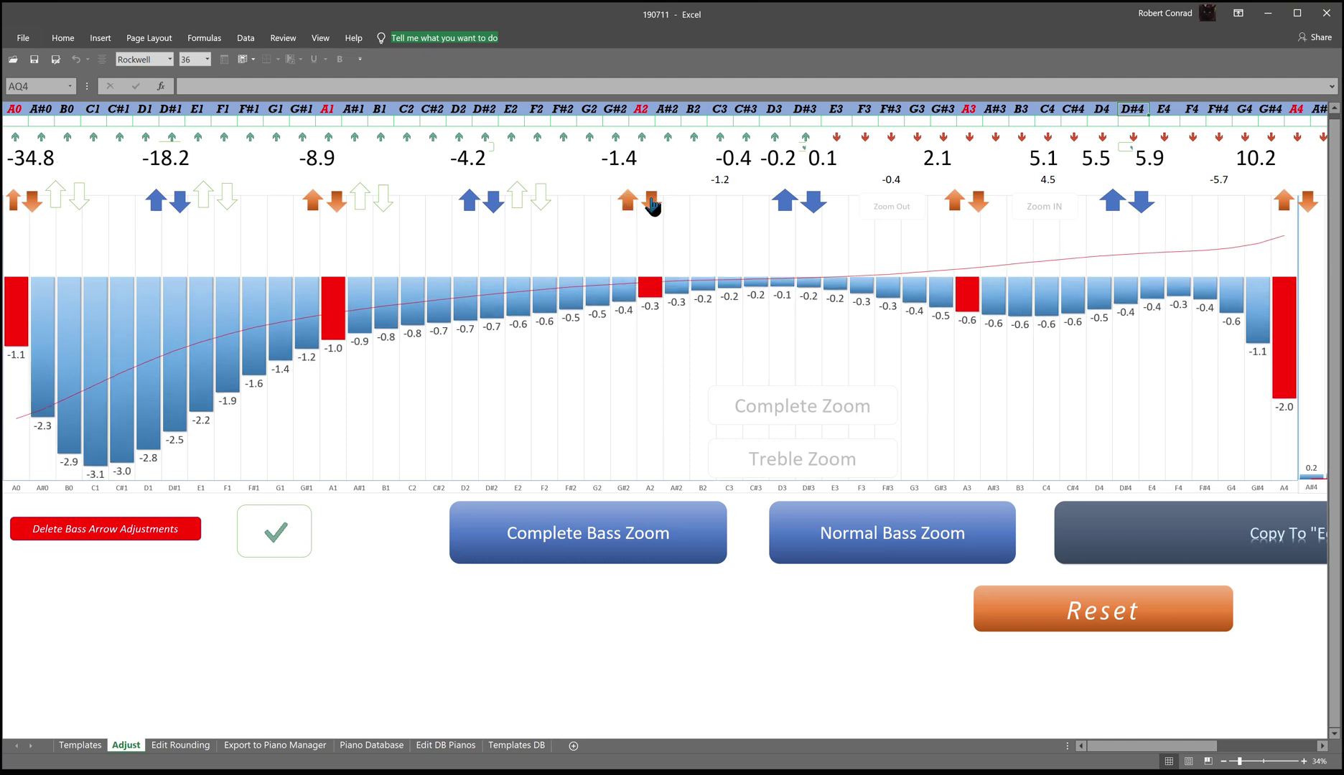
{"action": "left_click", "coordinate": [652, 204]}
{"action": "left_click", "coordinate": [652, 204]}
{"action": "left_click", "coordinate": [652, 205]}
{"action": "left_click", "coordinate": [652, 204]}
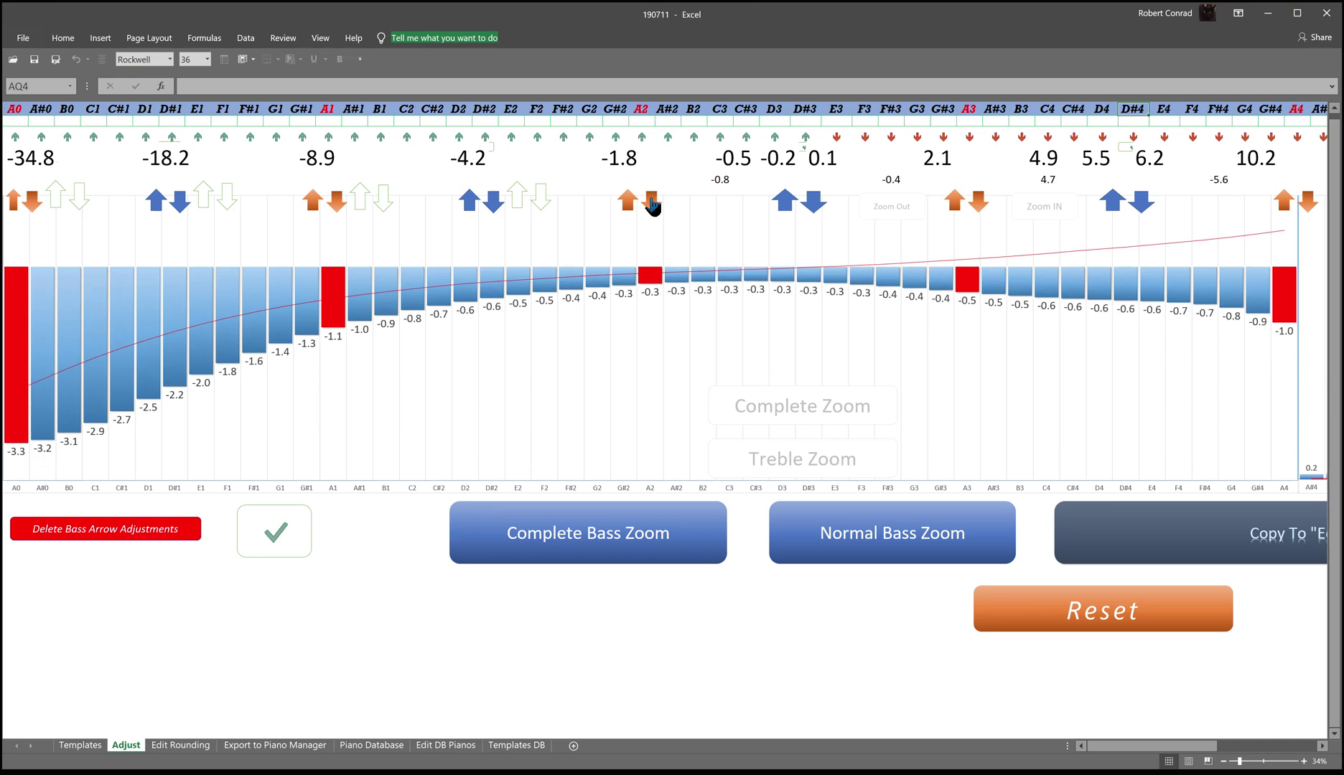
{"action": "left_click", "coordinate": [652, 205]}
{"action": "left_click", "coordinate": [652, 204]}
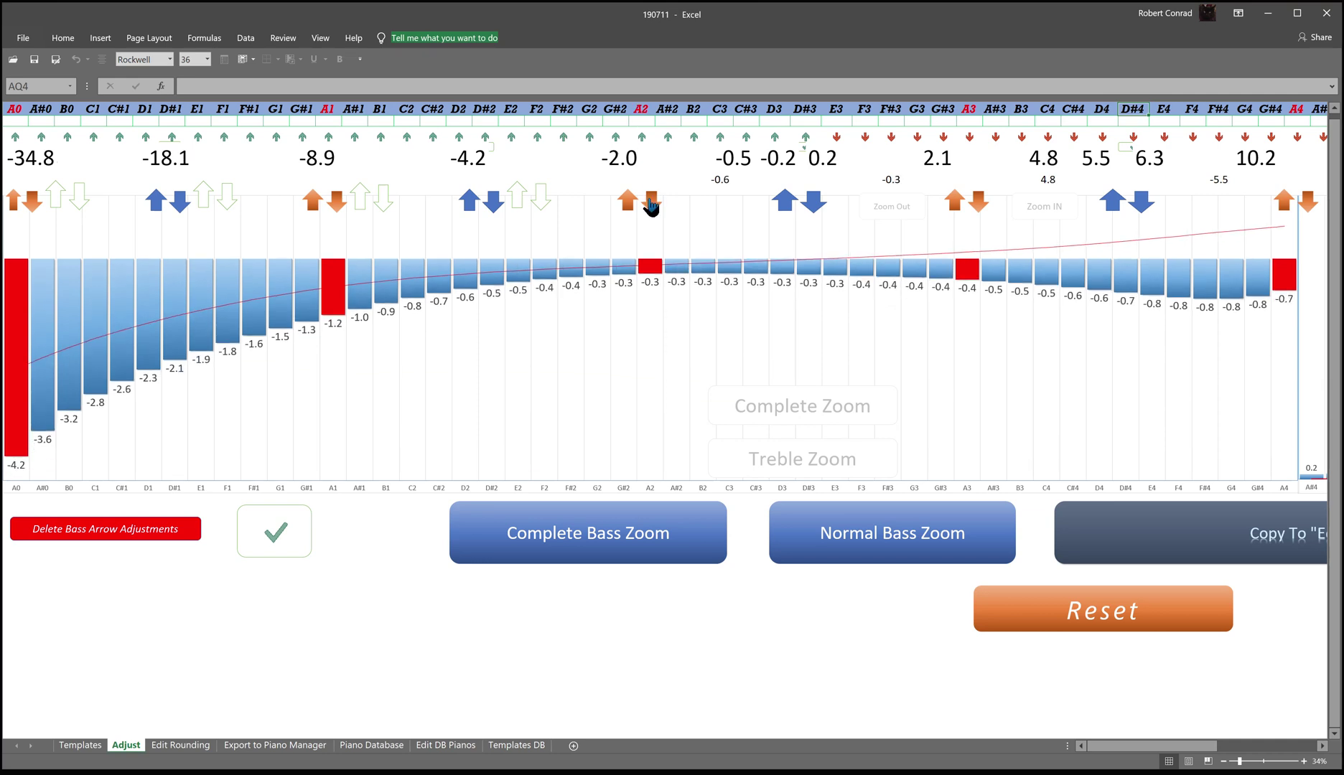
{"action": "left_click", "coordinate": [624, 208]}
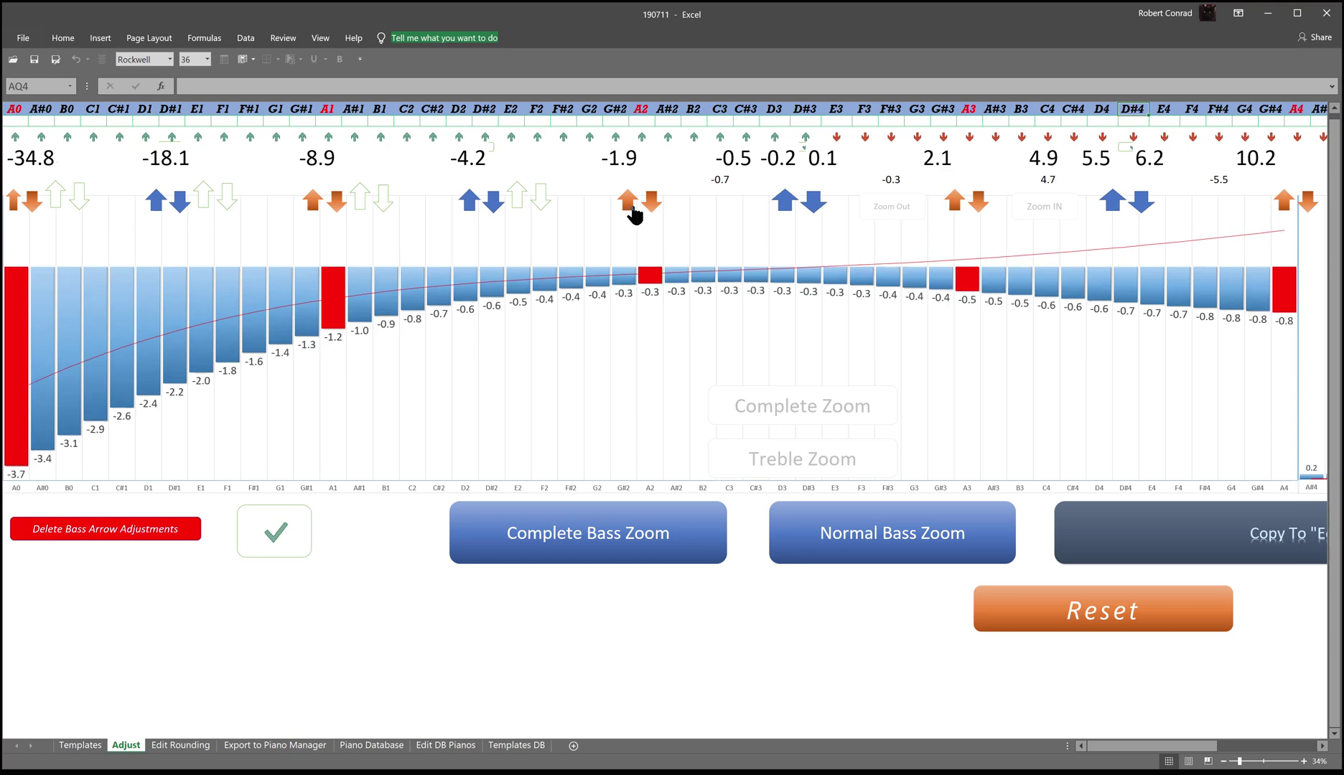
- Copy the targets from the Templates sheet to the Adjust sheet again and tick the bass and treble check boxes
{"action": "left_click", "coordinate": [99, 746]}
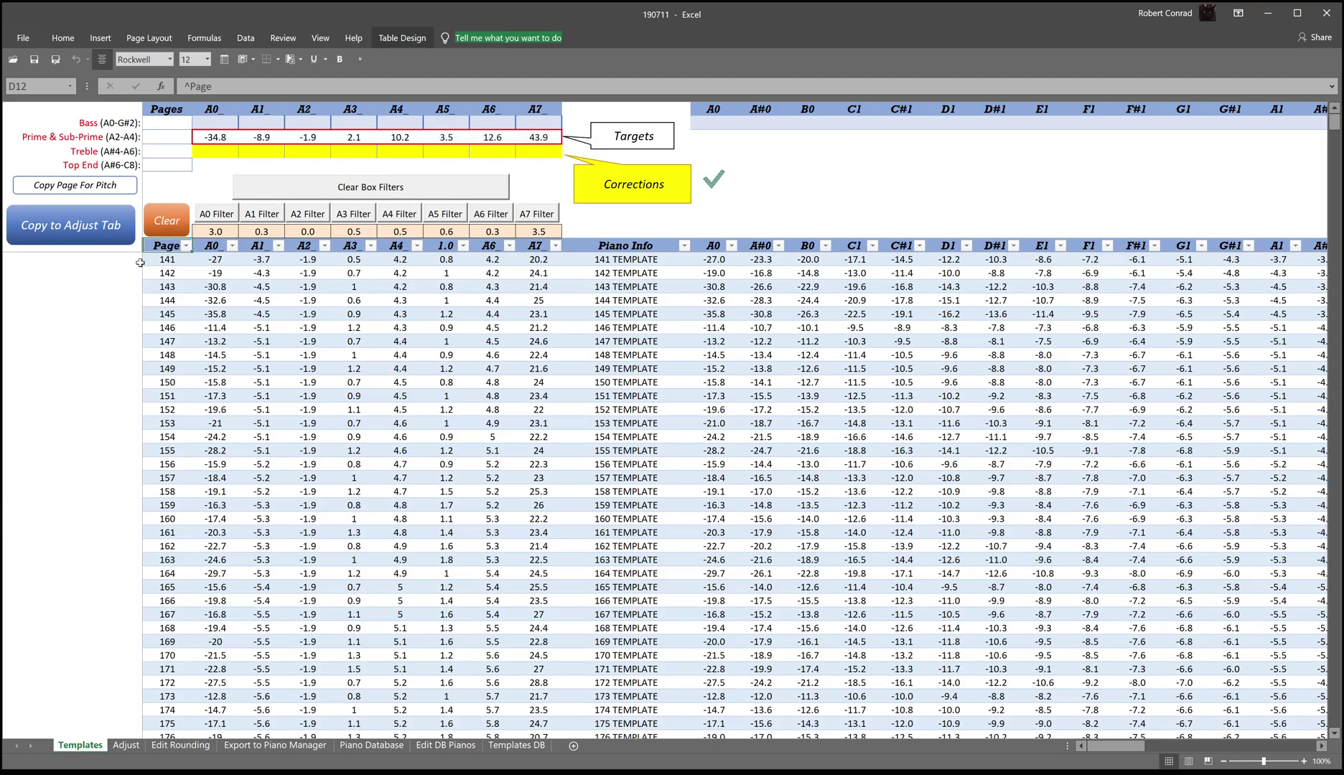
{"action": "left_click", "coordinate": [63, 231]}
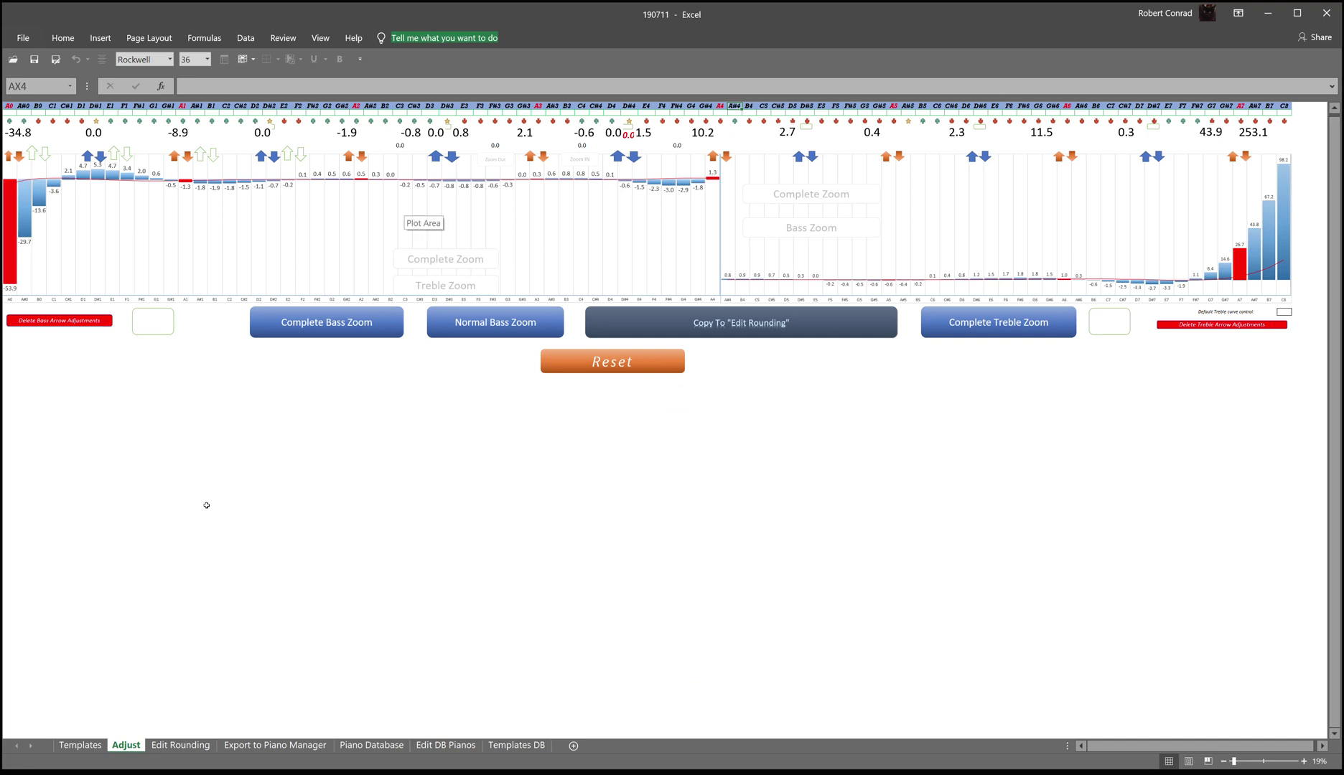
{"action": "left_click", "coordinate": [152, 320]}
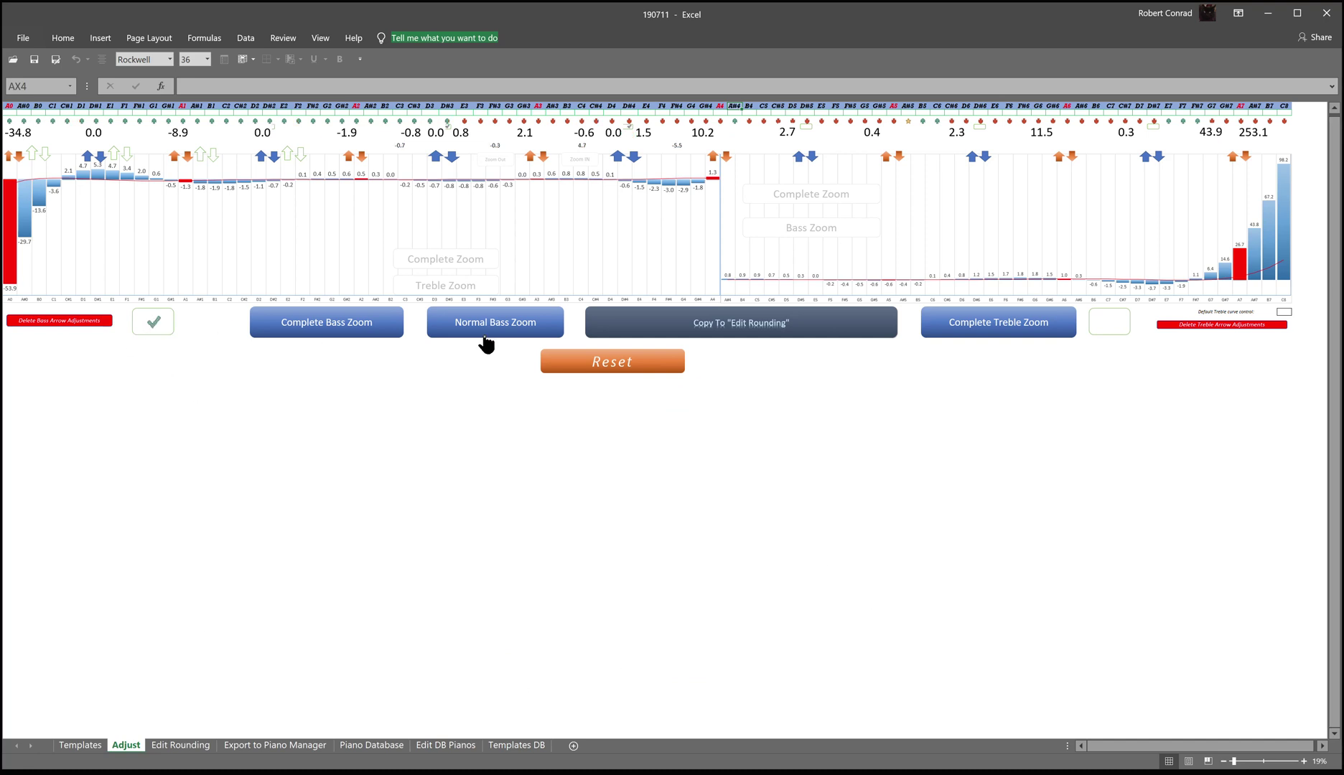
{"action": "left_click", "coordinate": [1112, 324]}
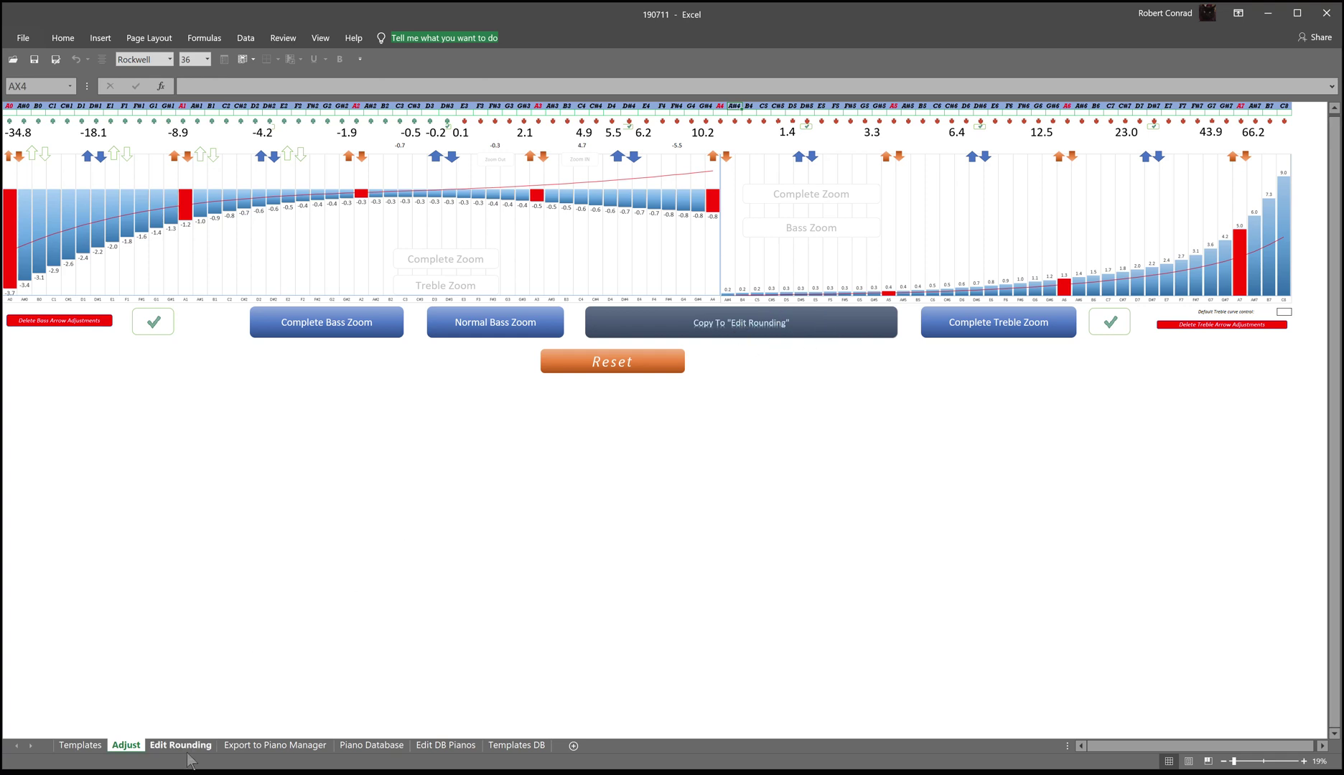
- Copy the fitted curve to the Edit Rounding sheet and show the A0 to A4 notes at 40% zoom
{"action": "left_click", "coordinate": [741, 332]}
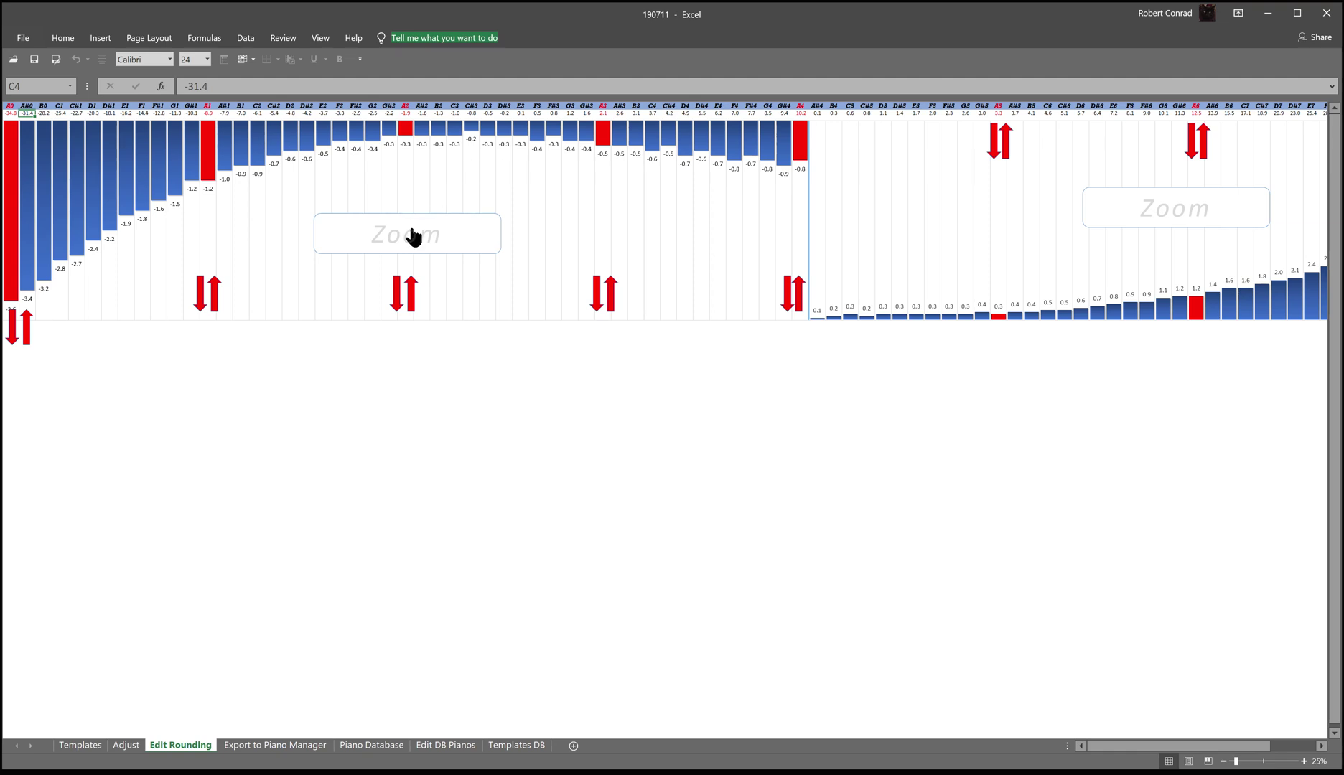
{"action": "left_click", "coordinate": [399, 241]}
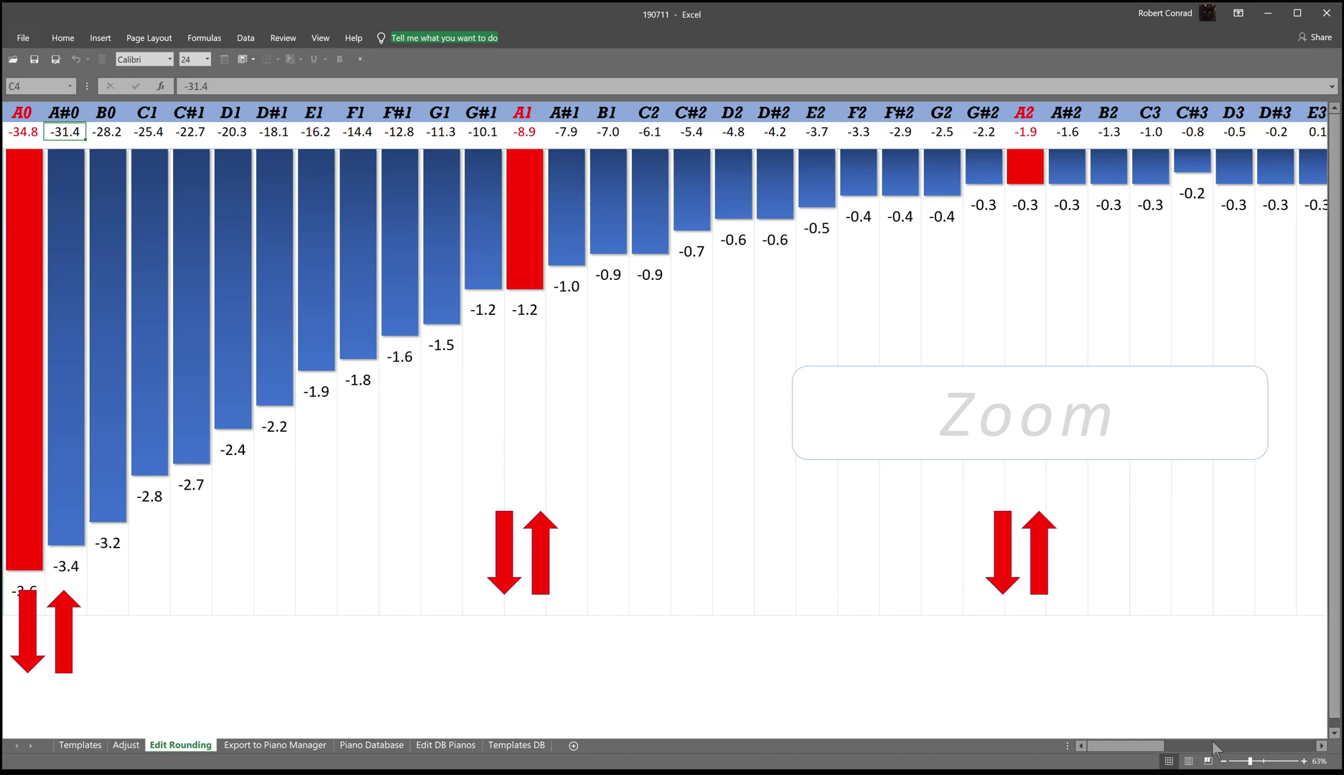
{"action": "left_click_drag", "start_coordinate": [1134, 752], "coordinate": [1106, 754]}
{"action": "left_click", "coordinate": [1265, 762]}
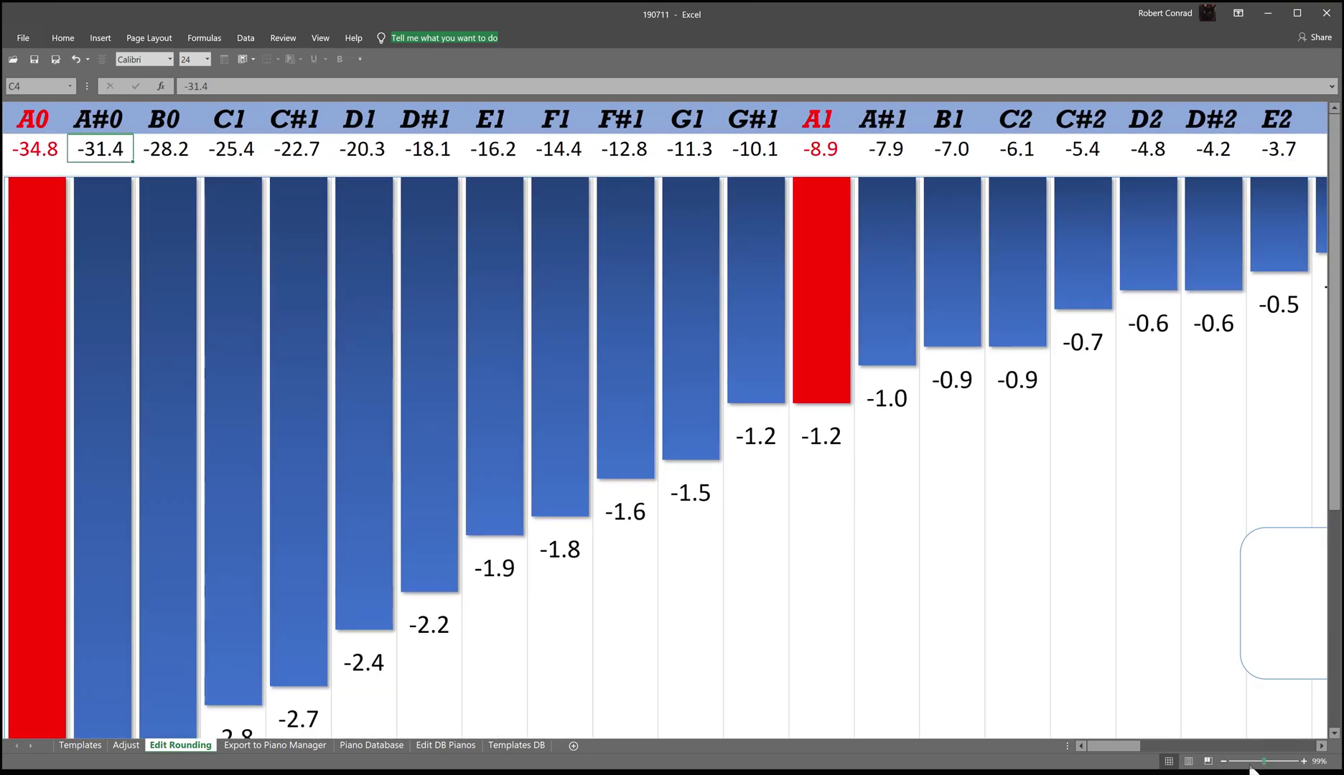
{"action": "left_click", "coordinate": [1233, 763]}
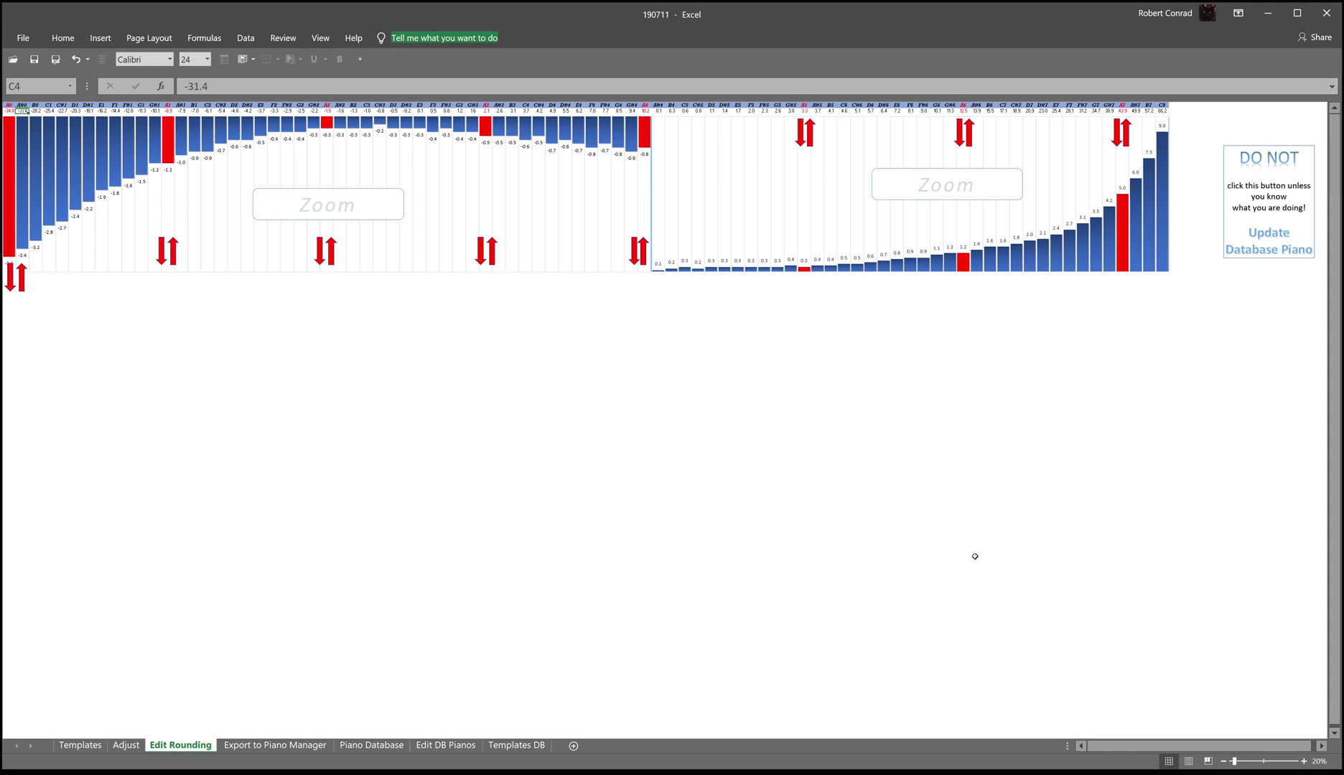
{"action": "scroll", "coordinate": [974, 556], "scroll_direction": "up", "scroll_amount": 2, "text": "ctrl"}
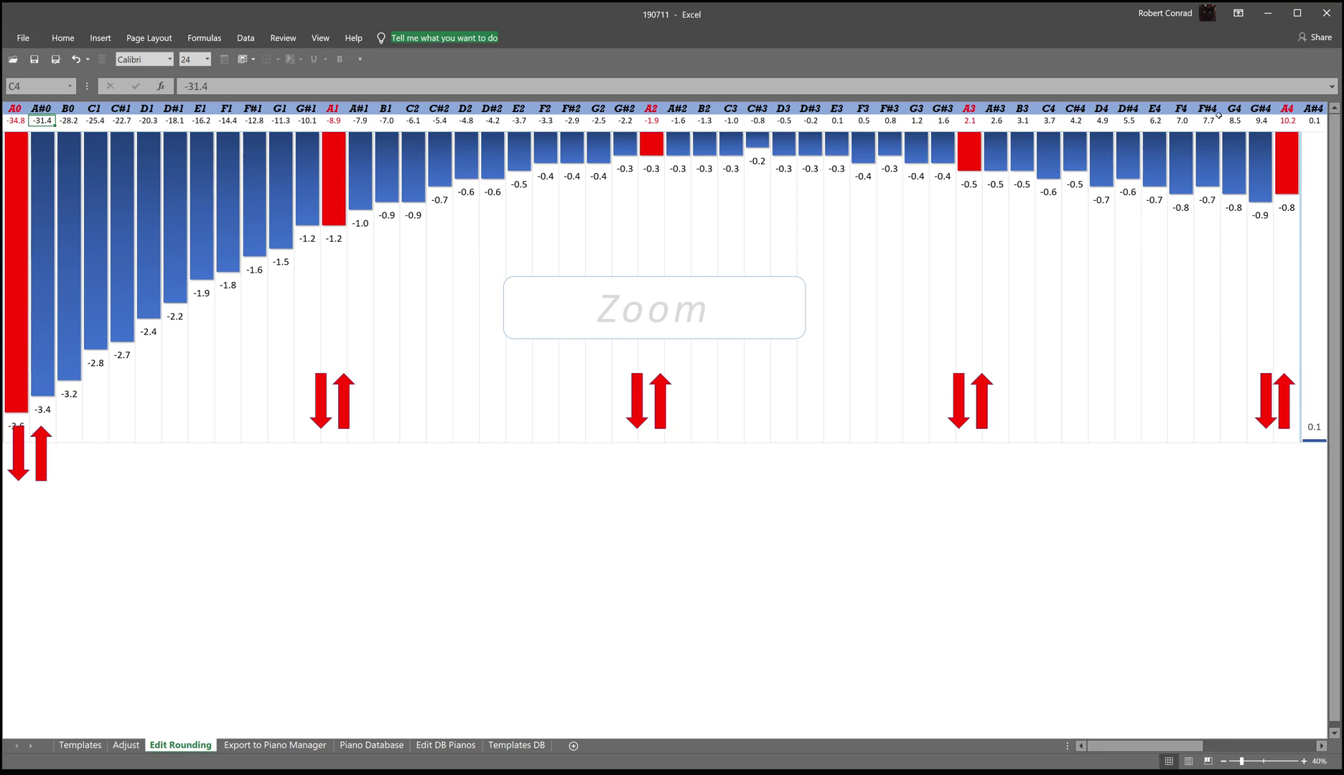
- Set the G#1 value to -10.0 in the Edit Rounding row
{"action": "mouse_move", "coordinate": [41, 119]}
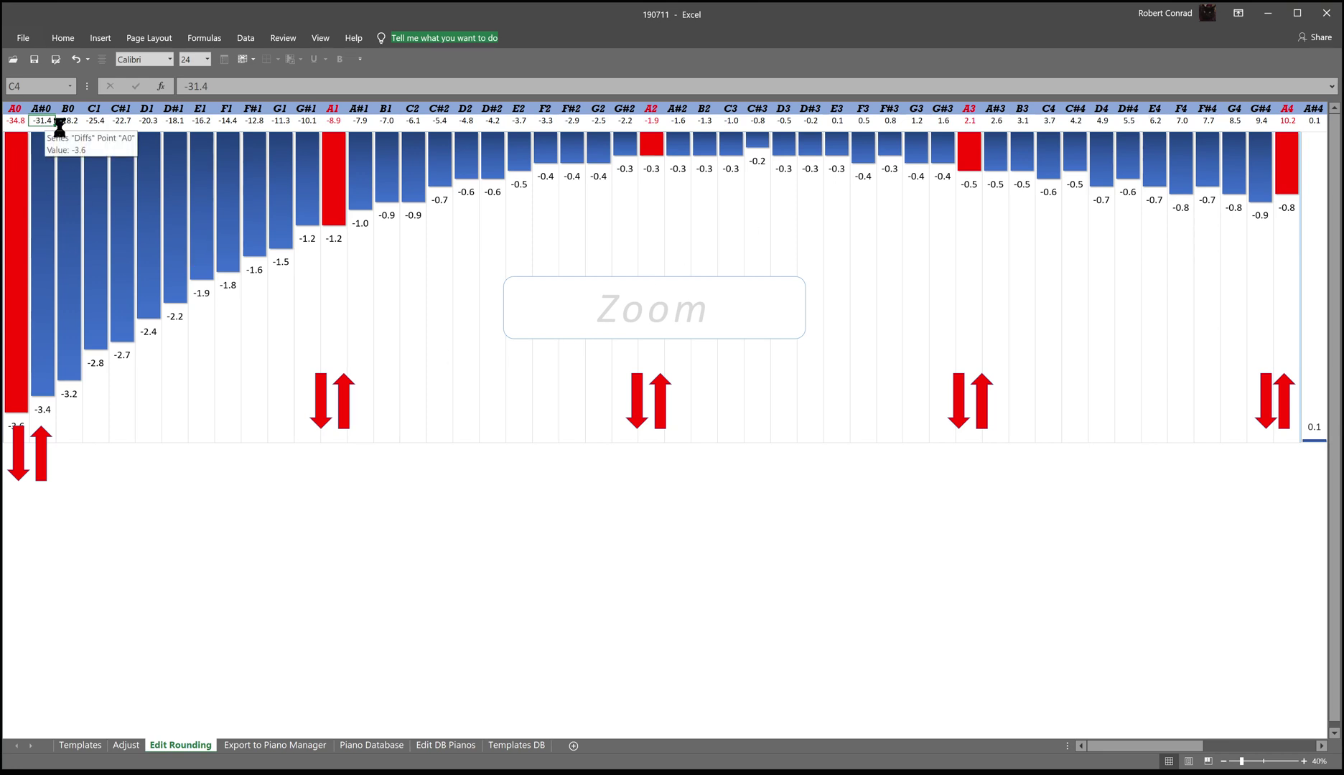
{"action": "key", "text": "Right"}
{"action": "key", "text": "Right"}
{"action": "key", "text": "Right"}
{"action": "key", "text": "Right"}
{"action": "key", "text": "Right"}
{"action": "key", "text": "Right"}
{"action": "key", "text": "Right"}
{"action": "key", "text": "Right"}
{"action": "key", "text": "Right"}
{"action": "key", "text": "Right"}
{"action": "key", "text": "Up"}
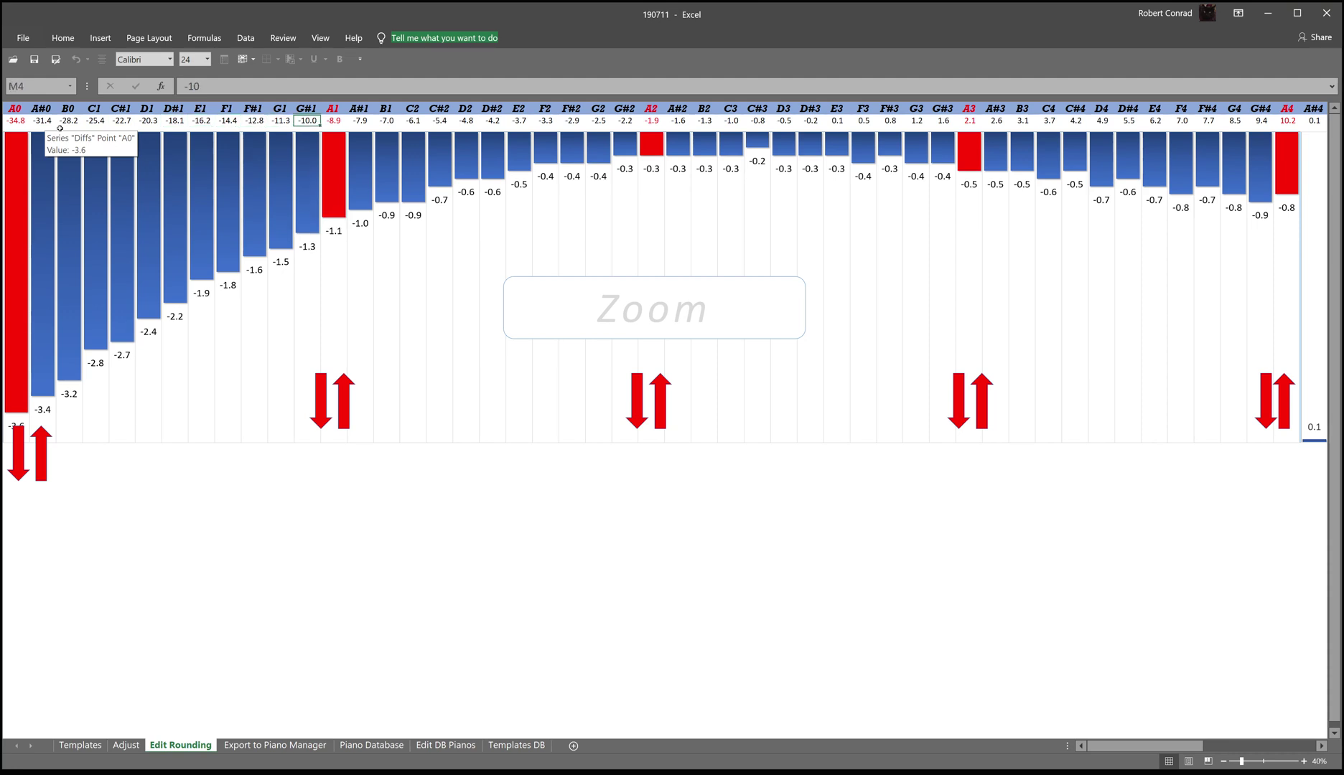
- Set C2 to -6.2, C#2 to -5.5, D2 to -4.9, D#2 to -4.3 and E2 to -3.8
{"action": "key", "text": "Right"}
{"action": "key", "text": "Right"}
{"action": "key", "text": "Right"}
{"action": "key", "text": "Right"}
{"action": "key", "text": "Right"}
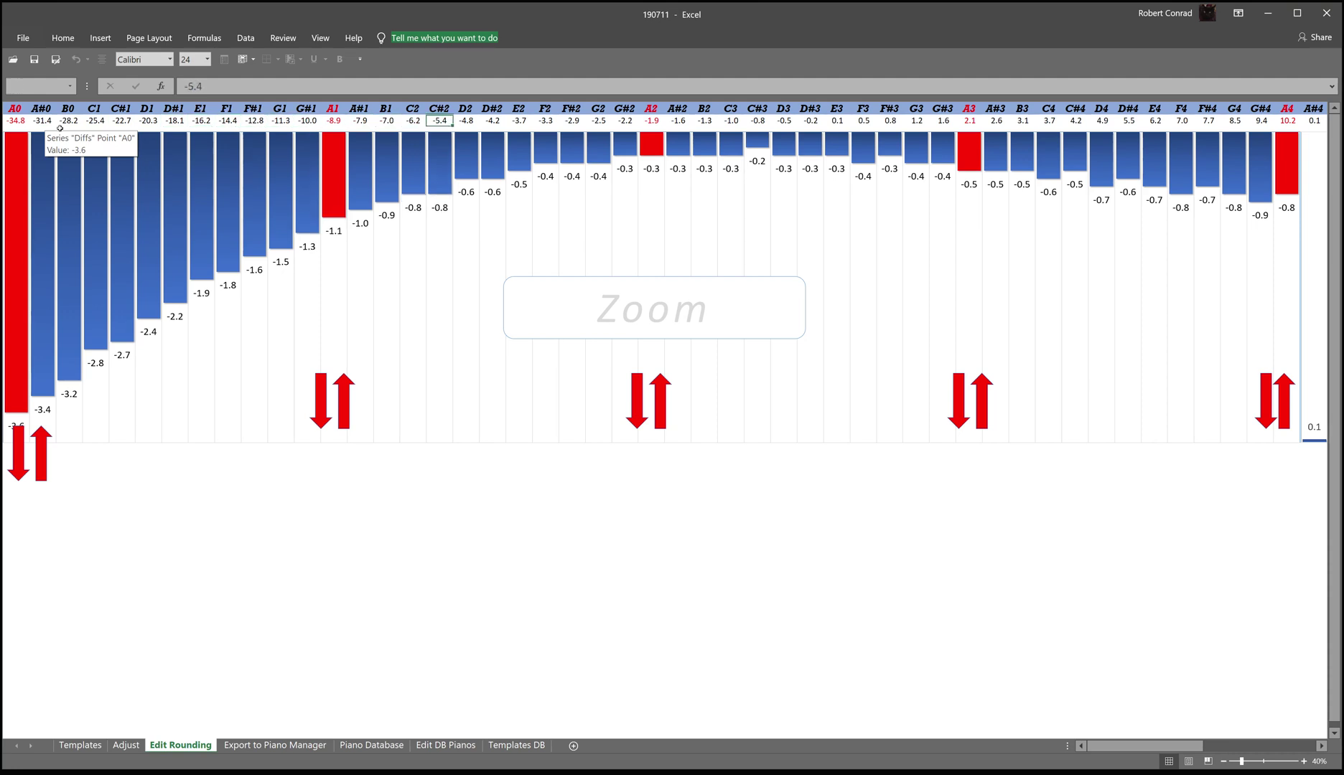
{"action": "key", "text": "Right"}
{"action": "key", "text": "Right"}
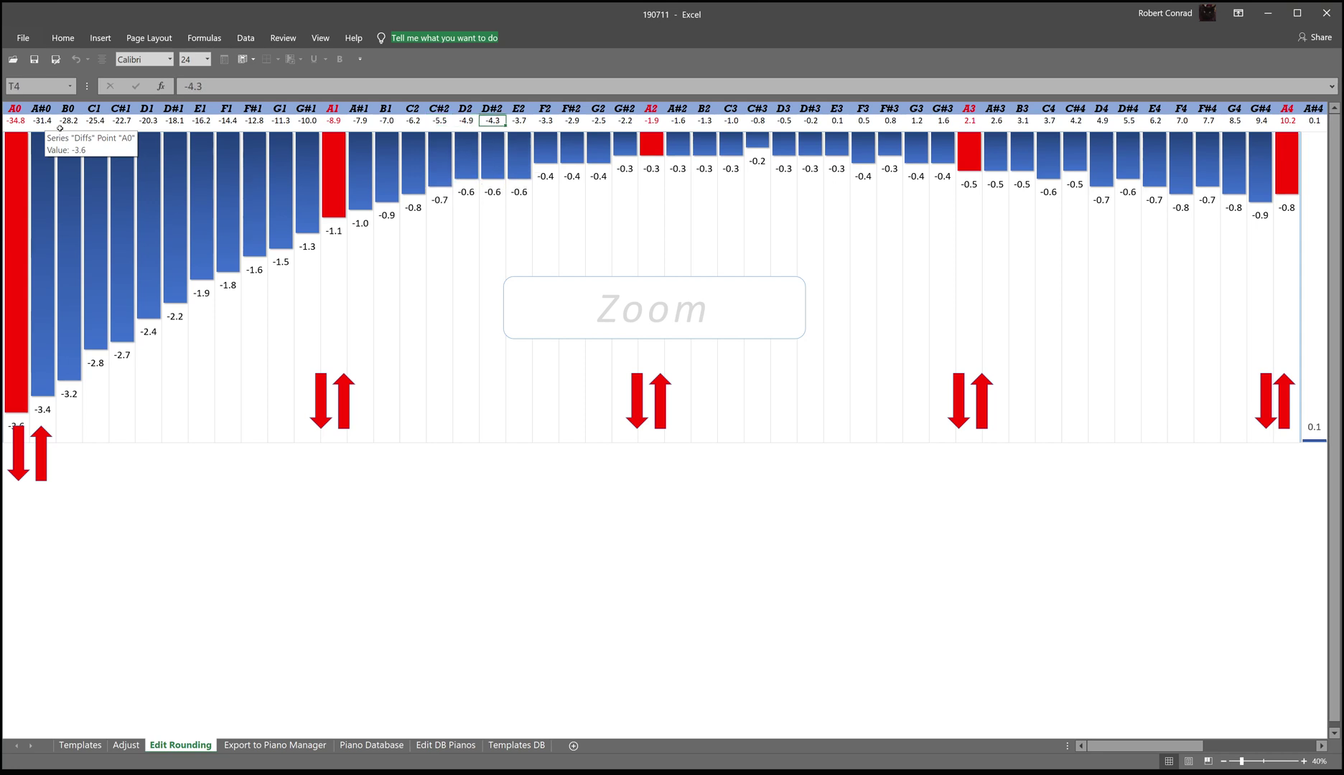
{"action": "key", "text": "Right"}
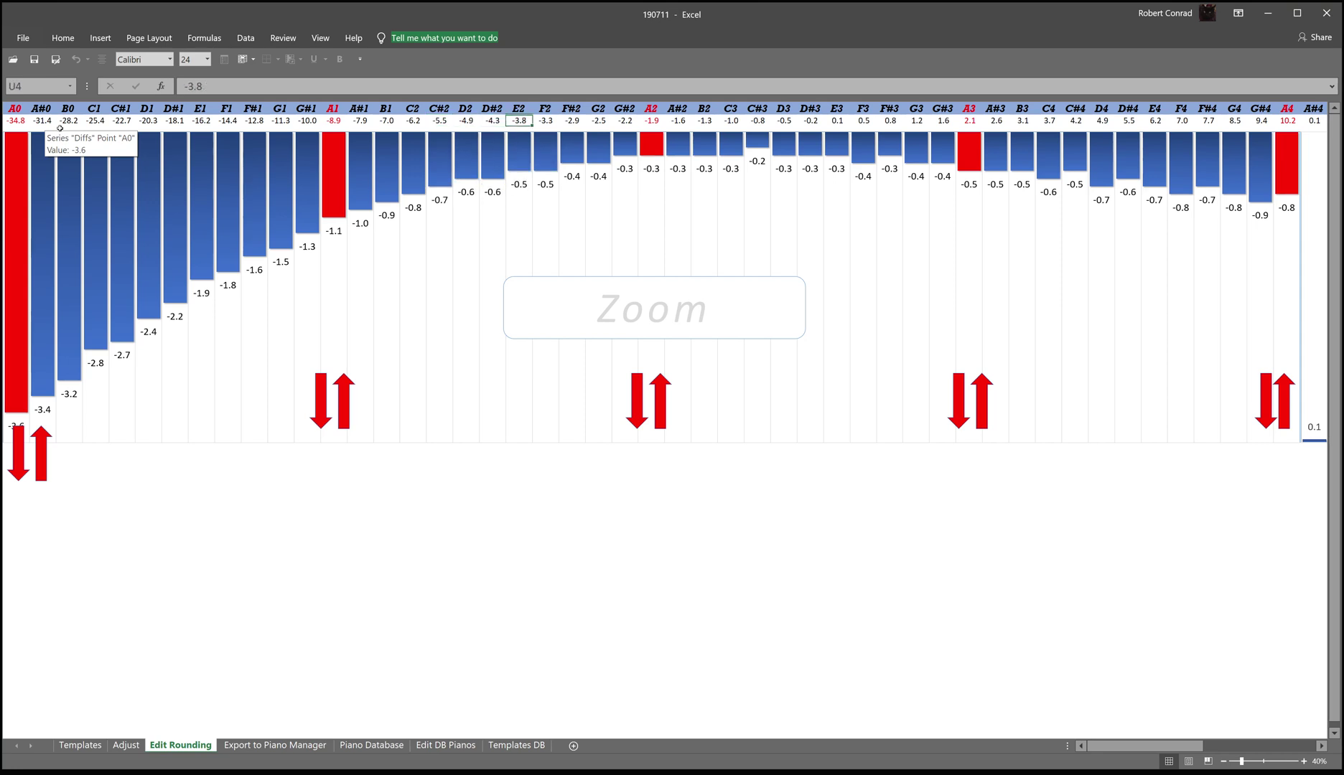
- Set the F3 value to 0.4 to smooth the steps between A2 and A3
{"action": "key", "text": "Right"}
{"action": "key", "text": "Right"}
{"action": "key", "text": "Right"}
{"action": "key", "text": "Right"}
{"action": "key", "text": "Right"}
{"action": "key", "text": "Right"}
{"action": "key", "text": "Right"}
{"action": "key", "text": "Right"}
{"action": "key", "text": "Right"}
{"action": "key", "text": "Right"}
{"action": "key", "text": "Right"}
{"action": "key", "text": "Right"}
{"action": "key", "text": "Right"}
{"action": "key", "text": "Right"}
{"action": "key", "text": "Right"}
{"action": "key", "text": "Right"}
{"action": "key", "text": "Right"}
{"action": "key", "text": "Right"}
{"action": "key", "text": "Right"}
{"action": "key", "text": "Right"}
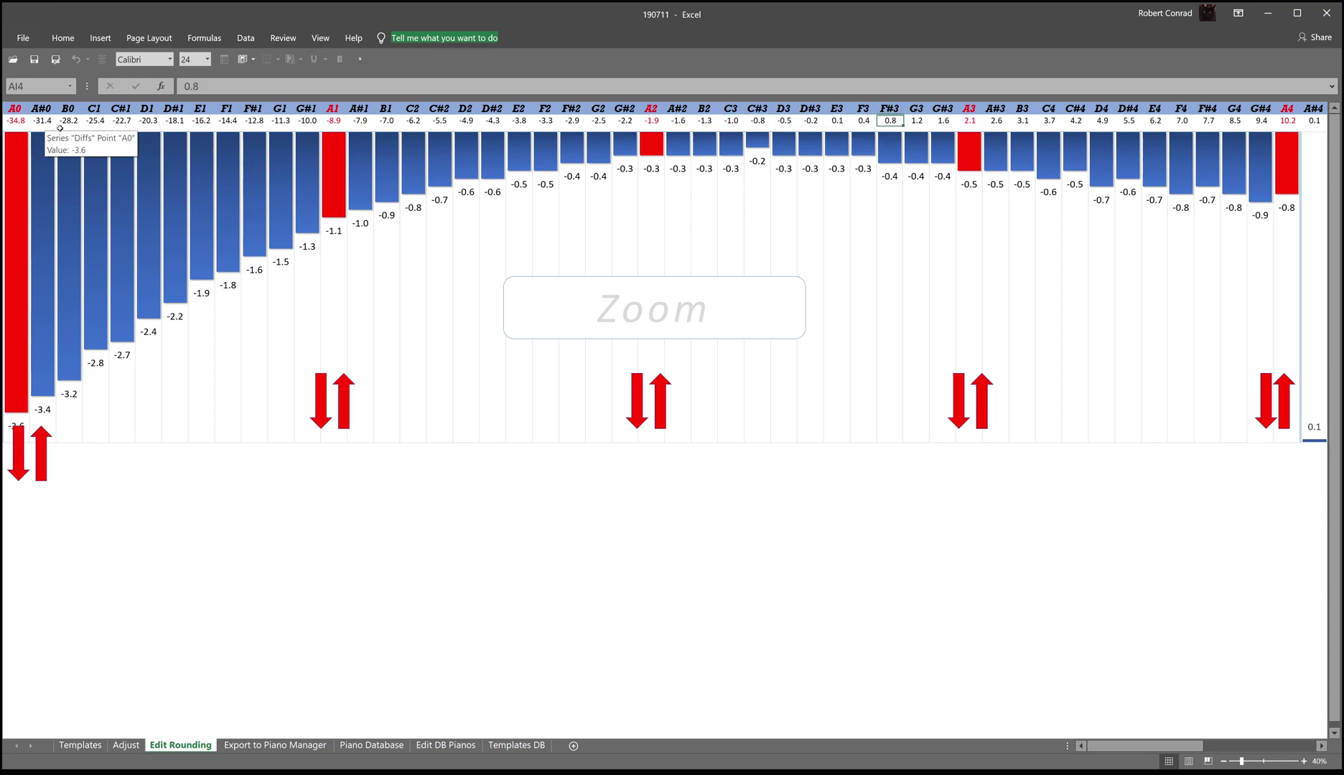
- Set C4 to 3.6, D4 to 4.8, F4 to 6.9 and G#4 to 9.3
{"action": "key", "text": "Down"}
{"action": "key", "text": "Right"}
{"action": "key", "text": "Right"}
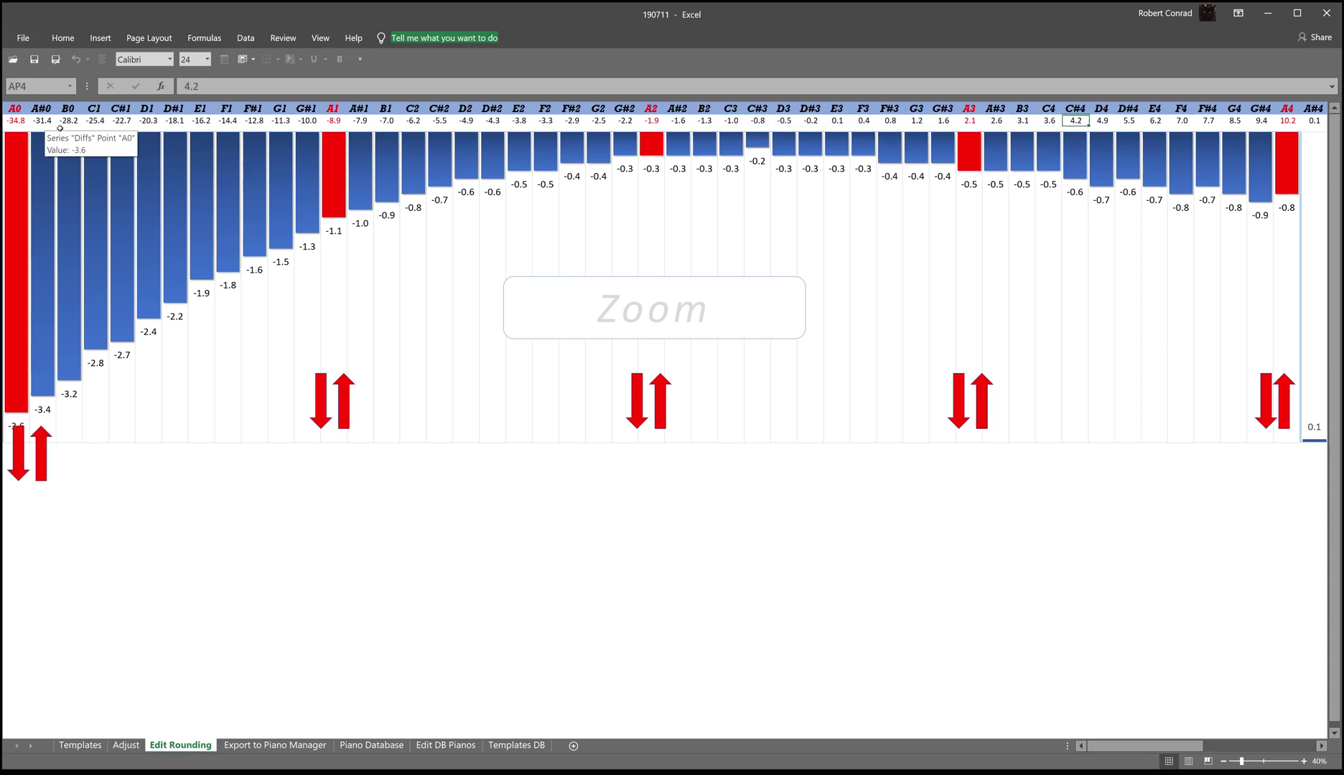
{"action": "key", "text": "Down"}
{"action": "key", "text": "Right"}
{"action": "key", "text": "Right"}
{"action": "key", "text": "Right"}
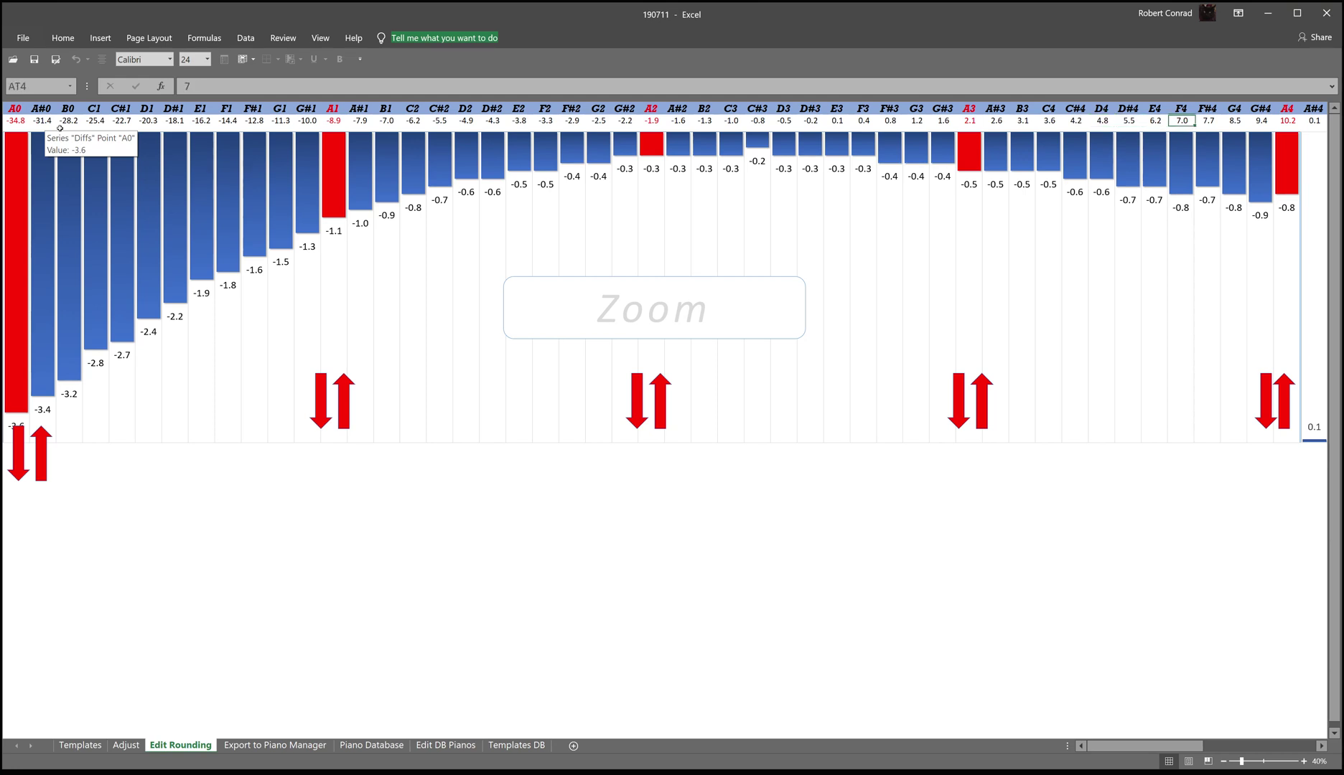
{"action": "key", "text": "Right"}
{"action": "key", "text": "Right"}
{"action": "key", "text": "Right"}
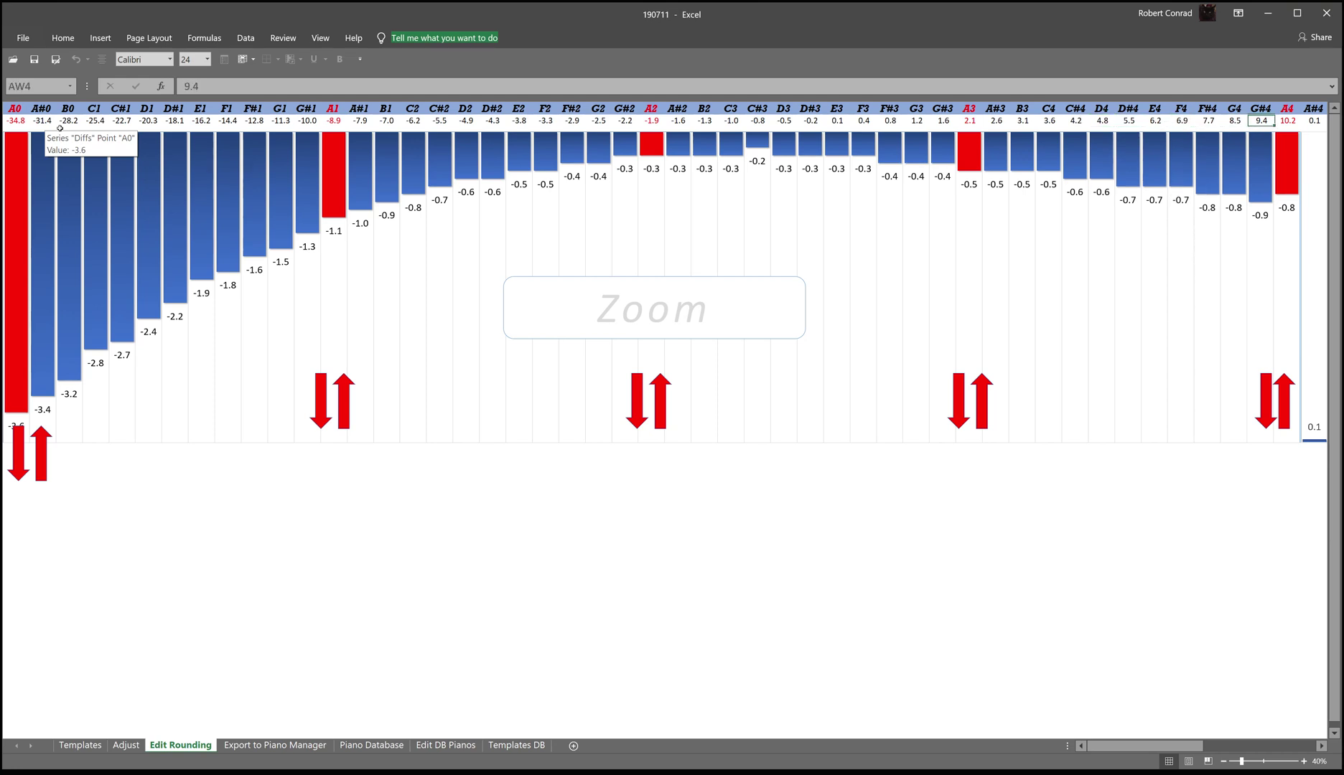
{"action": "key", "text": "Down"}
- Set the C5 value to 0.5 in the treble section of the curve
{"action": "key", "text": "Right"}
{"action": "key", "text": "Right"}
{"action": "key", "text": "Right"}
{"action": "key", "text": "Right"}
{"action": "key", "text": "Right"}
{"action": "key", "text": "Right"}
{"action": "key", "text": "Right"}
{"action": "key", "text": "Right"}
{"action": "key", "text": "Right"}
{"action": "key", "text": "Right"}
{"action": "key", "text": "Right"}
{"action": "key", "text": "Right"}
{"action": "key", "text": "Right"}
{"action": "key", "text": "Right"}
{"action": "key", "text": "Right"}
{"action": "key", "text": "Right"}
{"action": "key", "text": "Right"}
{"action": "key", "text": "Right"}
{"action": "key", "text": "Right"}
{"action": "key", "text": "Right"}
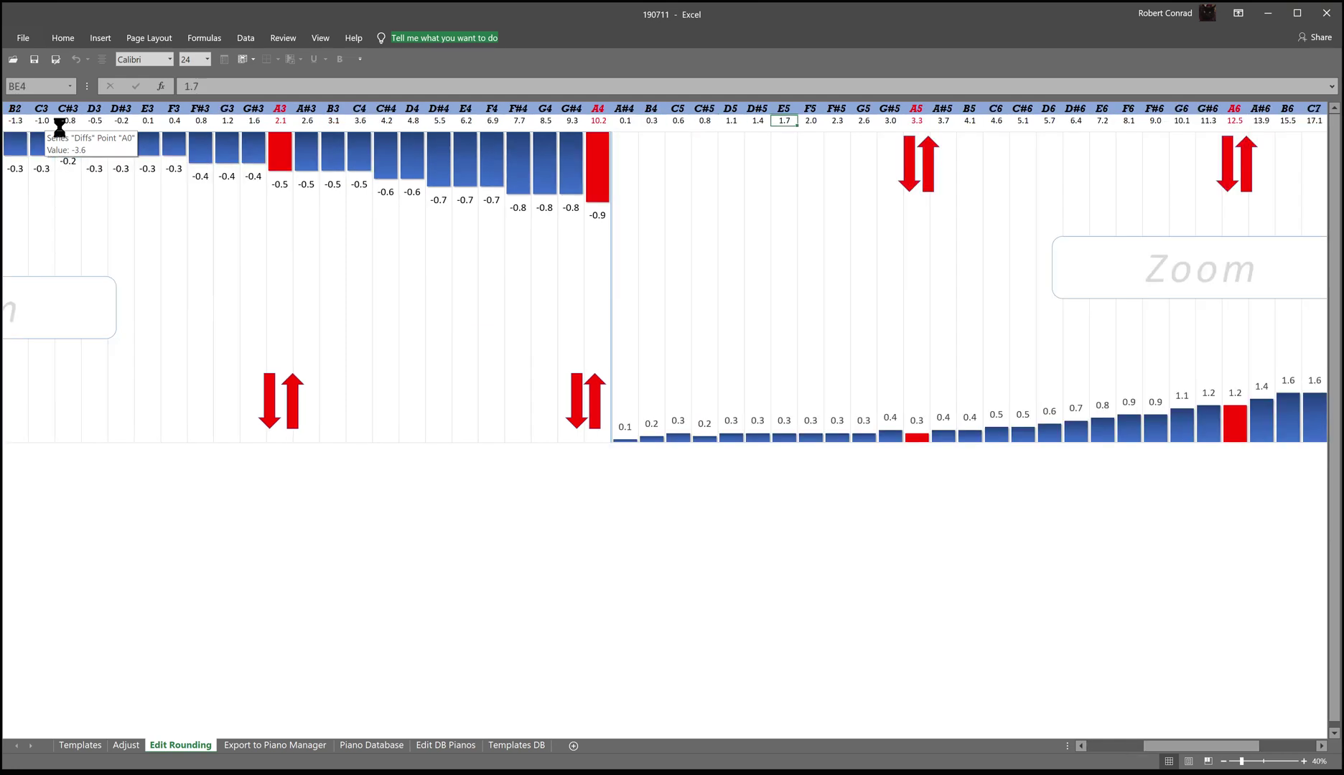
{"action": "key", "text": "Left"}
{"action": "key", "text": "Left"}
{"action": "key", "text": "Left"}
{"action": "key", "text": "Left"}
{"action": "key", "text": "Left"}
{"action": "key", "text": "Left"}
{"action": "key", "text": "Left"}
{"action": "key", "text": "Left"}
{"action": "key", "text": "Left"}
{"action": "key", "text": "Left"}
{"action": "key", "text": "Left"}
{"action": "key", "text": "Left"}
{"action": "key", "text": "Left"}
{"action": "key", "text": "Left"}
{"action": "key", "text": "Left"}
{"action": "key", "text": "Left"}
{"action": "key", "text": "Right"}
{"action": "key", "text": "Right"}
{"action": "key", "text": "Right"}
{"action": "key", "text": "Right"}
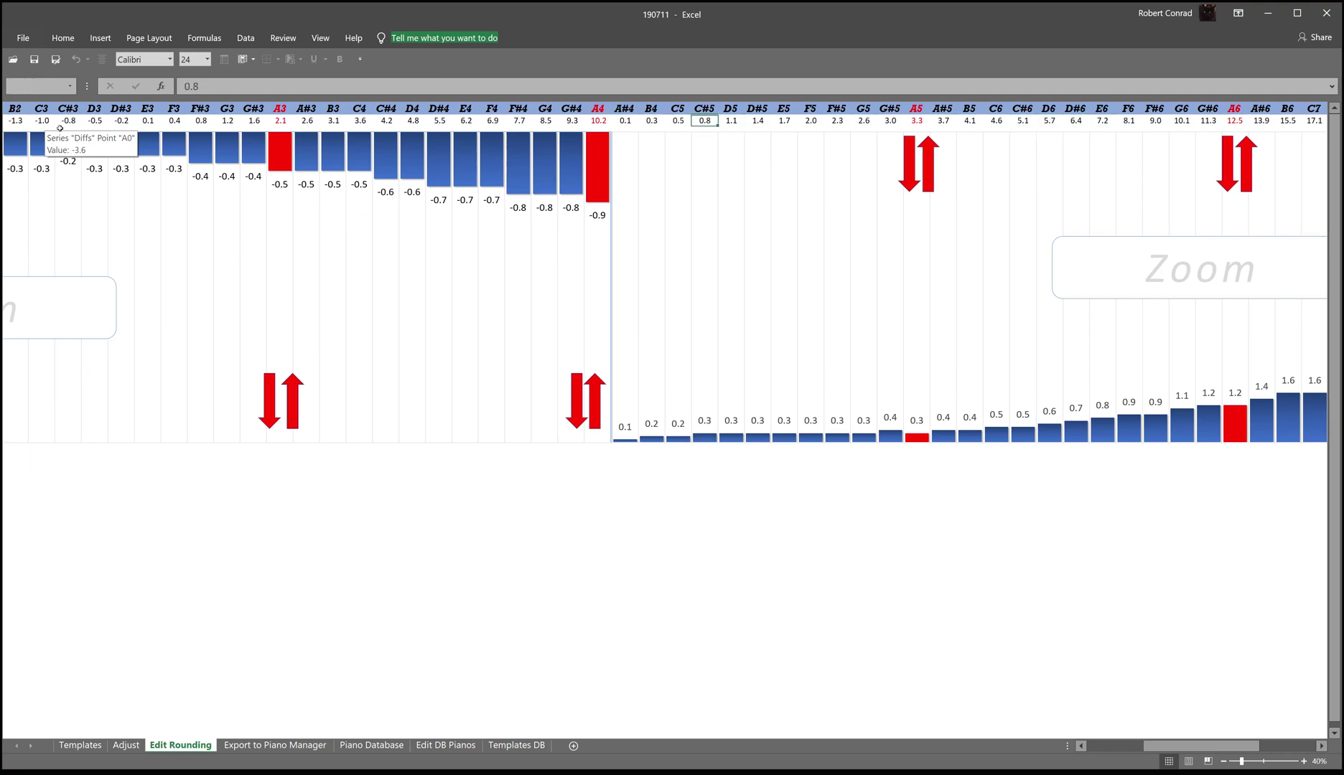
- Try raising G5 to 2.7 and G#5 to 3.1, and return them to 2.6 and 3.0
{"action": "key", "text": "Right"}
{"action": "key", "text": "Right"}
{"action": "key", "text": "Right"}
{"action": "key", "text": "Up"}
{"action": "key", "text": "Right"}
{"action": "key", "text": "Up"}
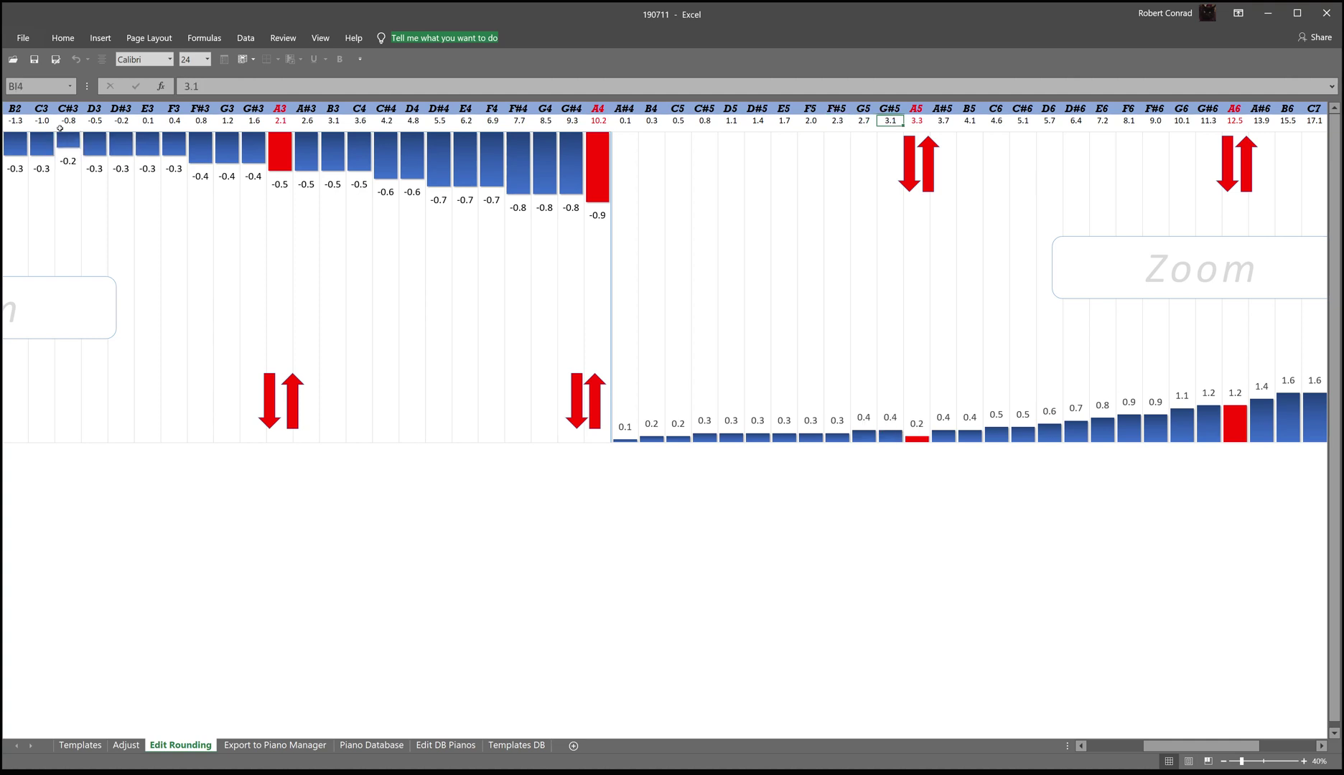
{"action": "key", "text": "Left"}
{"action": "key", "text": "Down"}
{"action": "key", "text": "Right"}
{"action": "key", "text": "Down"}
{"action": "key", "text": "Right"}
{"action": "key", "text": "Right"}
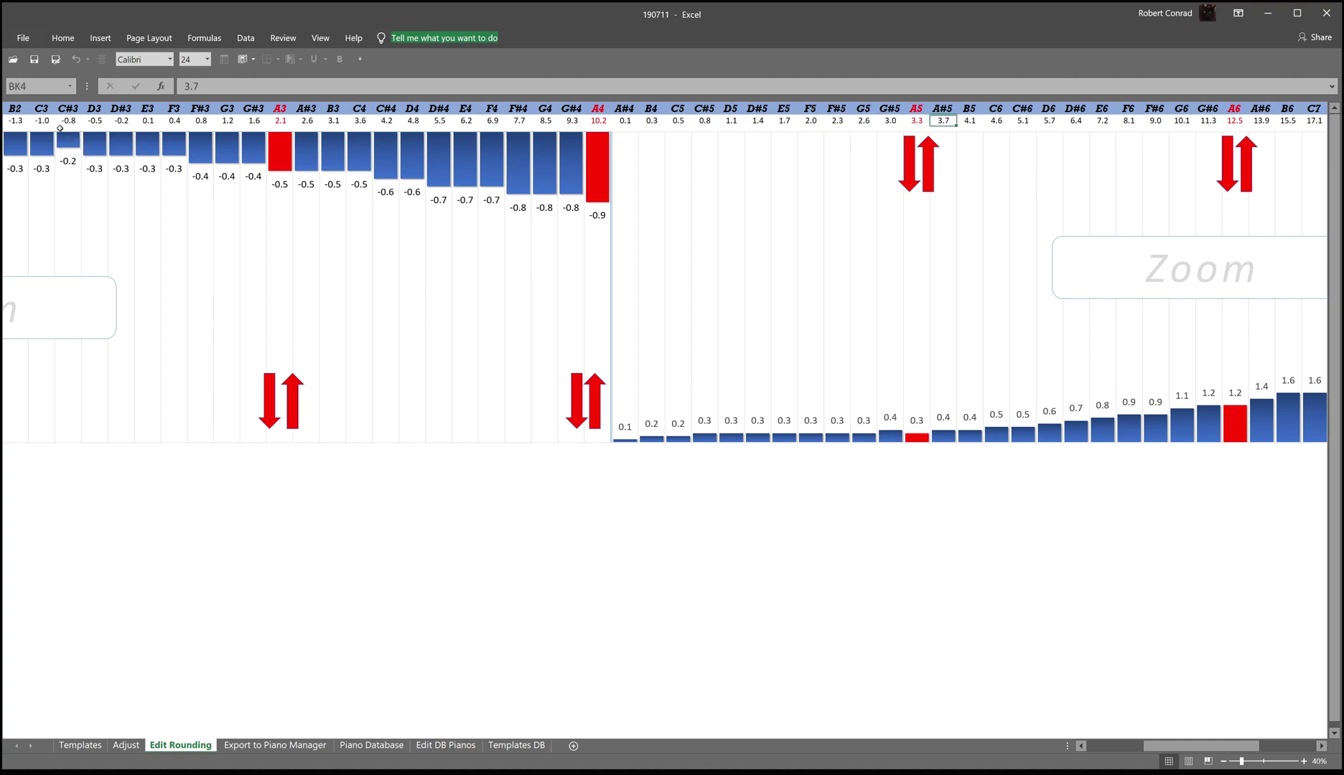
- Set the G#5 value to 2.9
{"action": "key", "text": "Left"}
{"action": "key", "text": "Left"}
{"action": "key", "text": "Down"}
- Examine the rounding of the remaining treble notes from A5 up to the top end of the curve
{"action": "key", "text": "Right"}
{"action": "key", "text": "Right"}
{"action": "key", "text": "Right"}
{"action": "key", "text": "Right"}
{"action": "key", "text": "Right"}
{"action": "key", "text": "Right"}
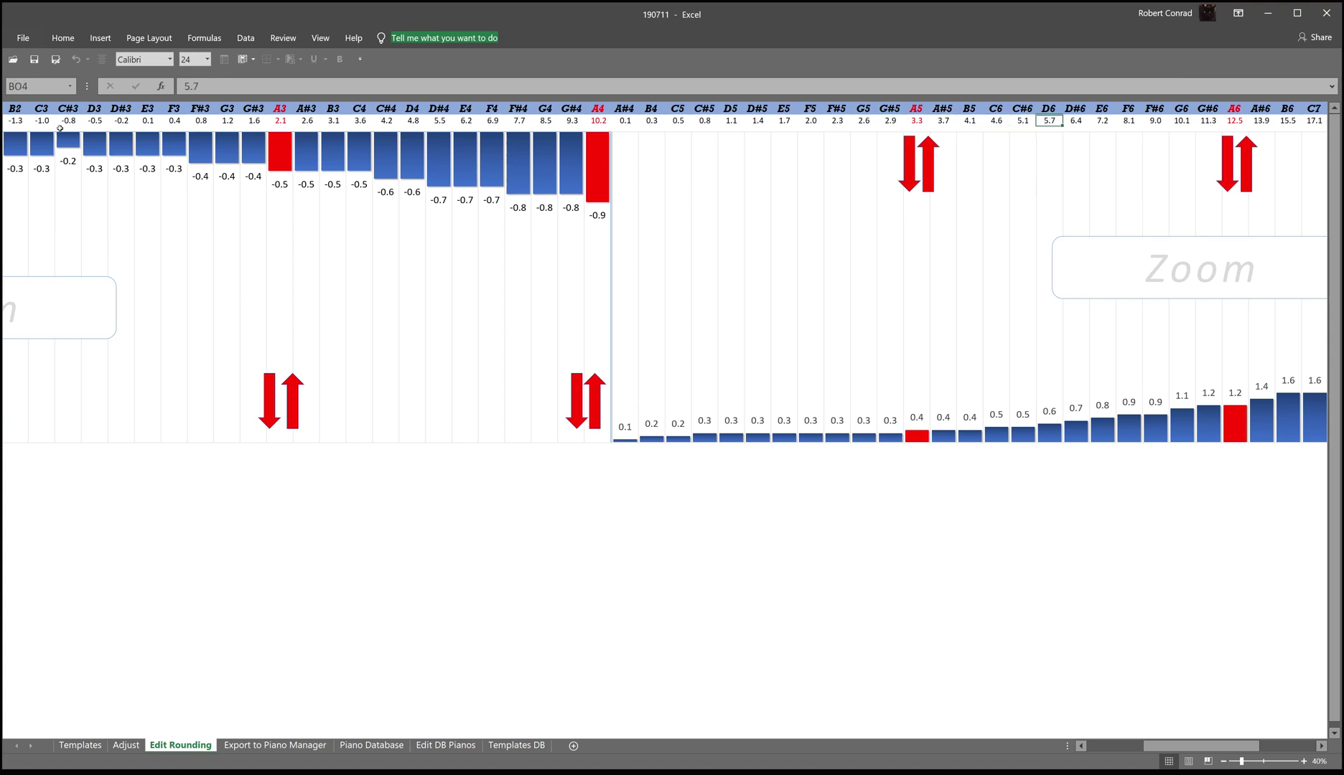
{"action": "key", "text": "Right"}
{"action": "key", "text": "Right"}
{"action": "key", "text": "Right"}
{"action": "key", "text": "Right"}
{"action": "key", "text": "Right"}
{"action": "key", "text": "Right"}
{"action": "key", "text": "Right"}
{"action": "key", "text": "Right"}
{"action": "key", "text": "Right"}
{"action": "key", "text": "Right"}
{"action": "key", "text": "Right"}
{"action": "key", "text": "Right"}
{"action": "key", "text": "Right"}
{"action": "key", "text": "Right"}
{"action": "key", "text": "Right"}
{"action": "key", "text": "Right"}
{"action": "key", "text": "Right"}
{"action": "key", "text": "Right"}
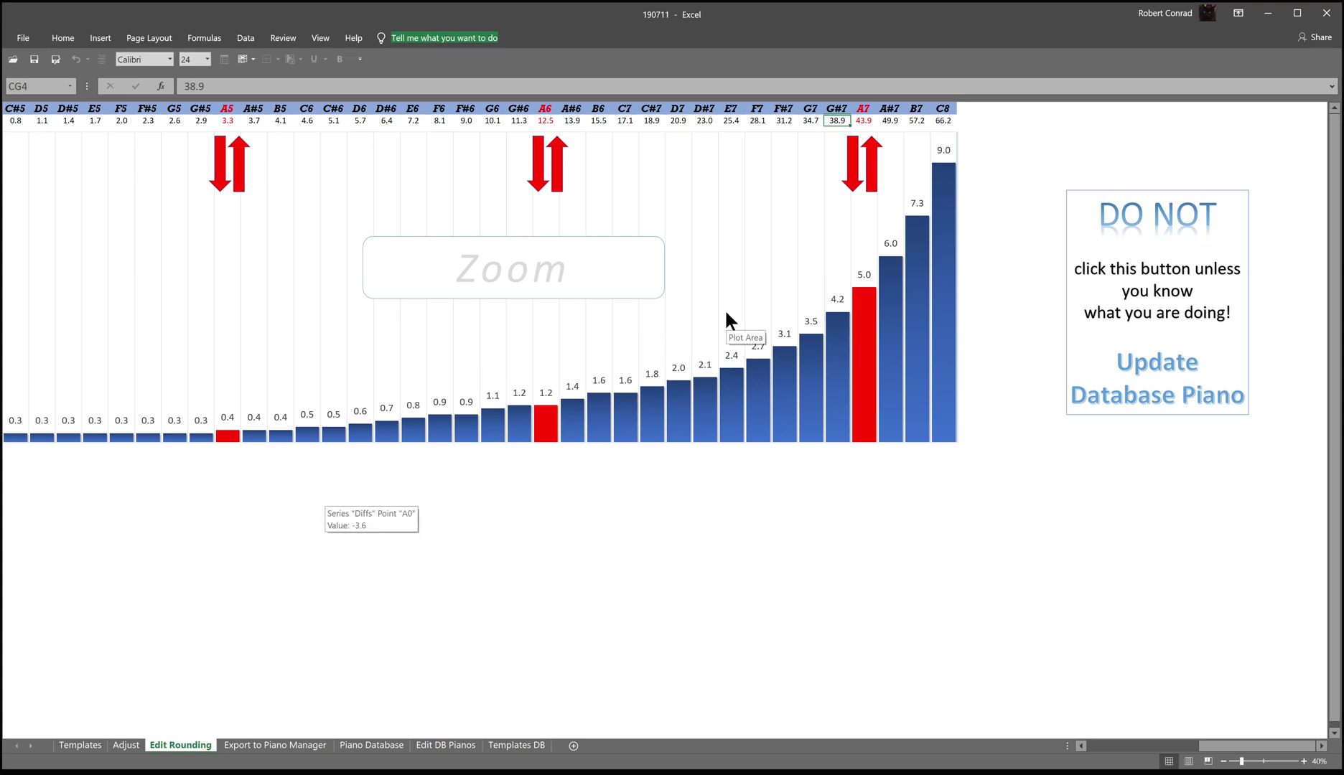
- Set the treble curve values of B6 to 15.4, C7 to 17.0 and C#7 to 18.8
{"action": "key", "text": "Left"}
{"action": "key", "text": "Left"}
{"action": "key", "text": "Left"}
{"action": "key", "text": "Left"}
{"action": "key", "text": "Left"}
{"action": "key", "text": "Left"}
{"action": "key", "text": "Left"}
{"action": "key", "text": "Left"}
{"action": "key", "text": "Left"}
{"action": "key", "text": "Left"}
{"action": "key", "text": "Left"}
{"action": "key", "text": "Left"}
{"action": "key", "text": "Right"}
{"action": "key", "text": "Right"}
{"action": "key", "text": "Right"}
{"action": "key", "text": "Right"}
{"action": "key", "text": "Right"}
{"action": "key", "text": "Left"}
{"action": "type", "text": "17"}
{"action": "key", "text": "Return"}
{"action": "key", "text": "Right"}
{"action": "key", "text": "Down"}
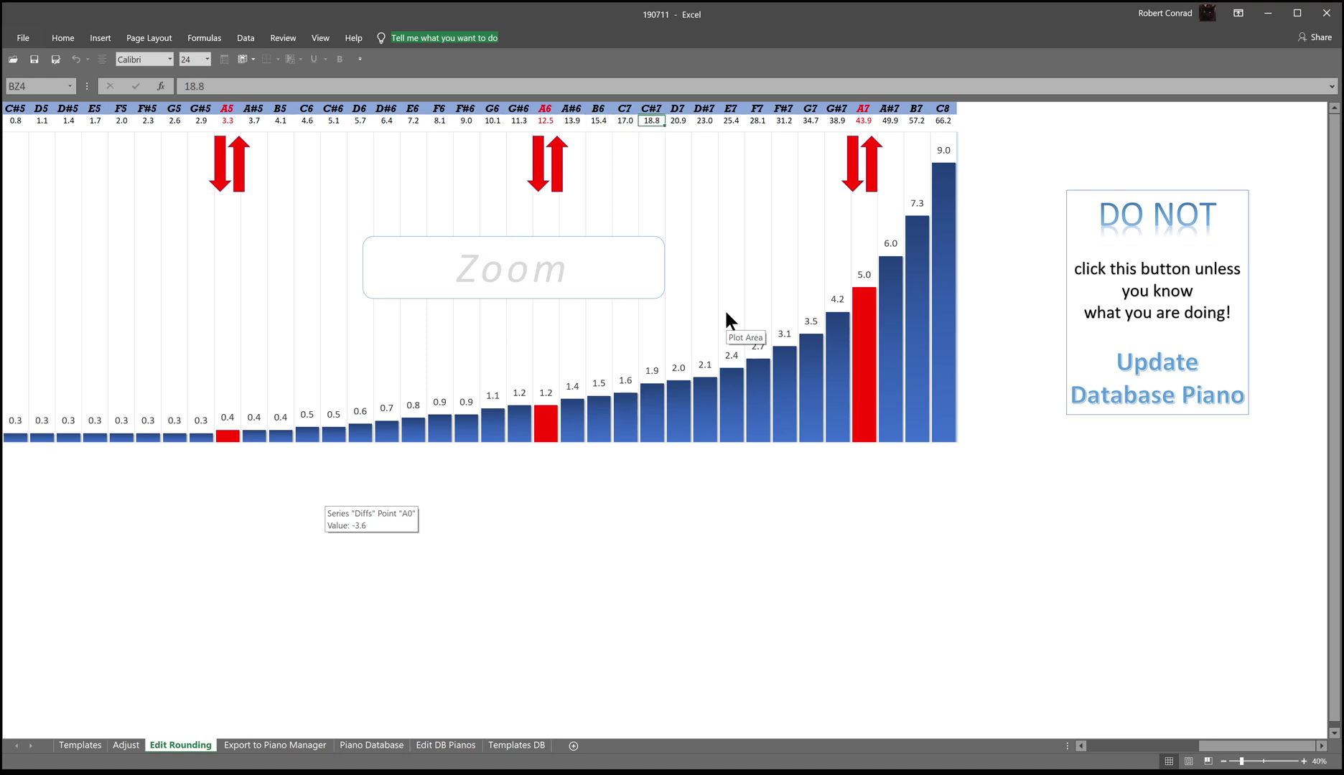
- Set the treble curve values of D7 to 20.8, D#7 to 23.0 and E7 to 25.5
{"action": "key", "text": "Right"}
{"action": "key", "text": "Down"}
{"action": "key", "text": "Right"}
{"action": "key", "text": "Down"}
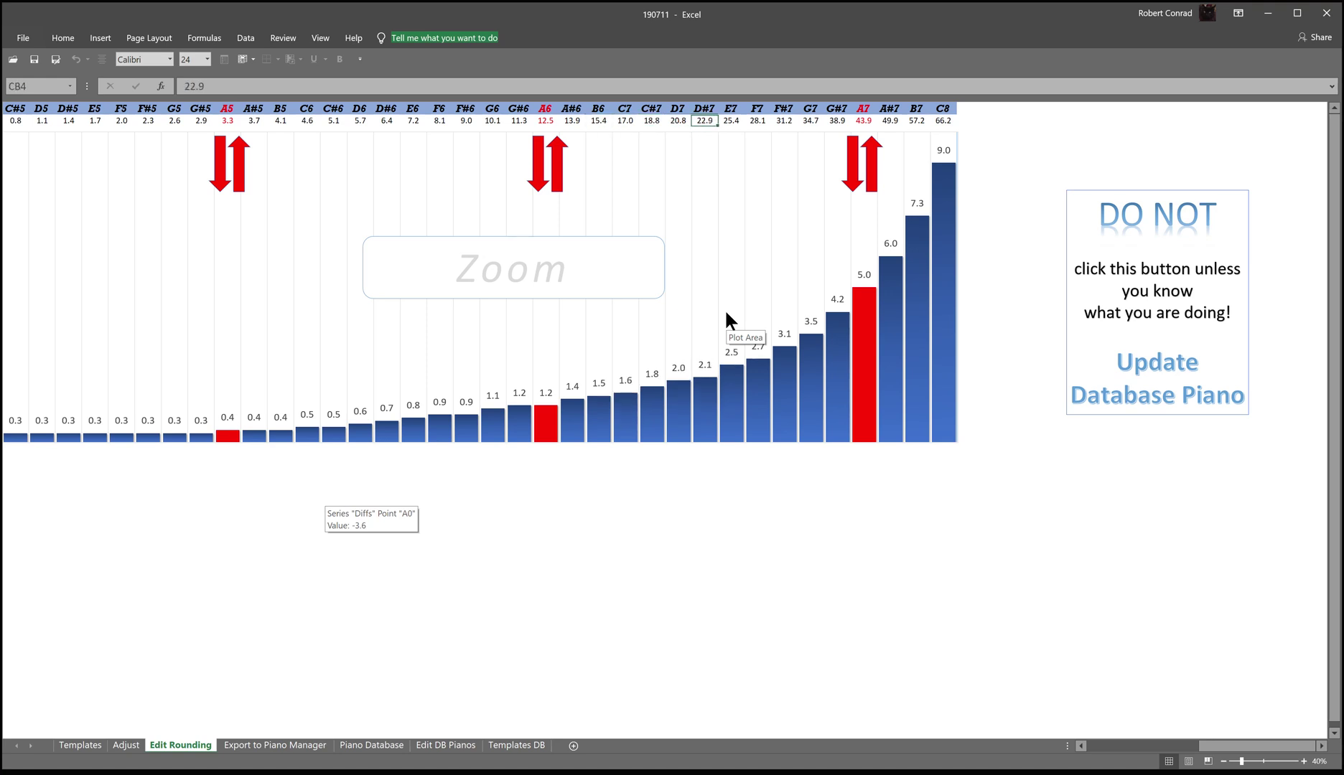
{"action": "type", "text": "23"}
{"action": "key", "text": "Right"}
{"action": "key", "text": "Right"}
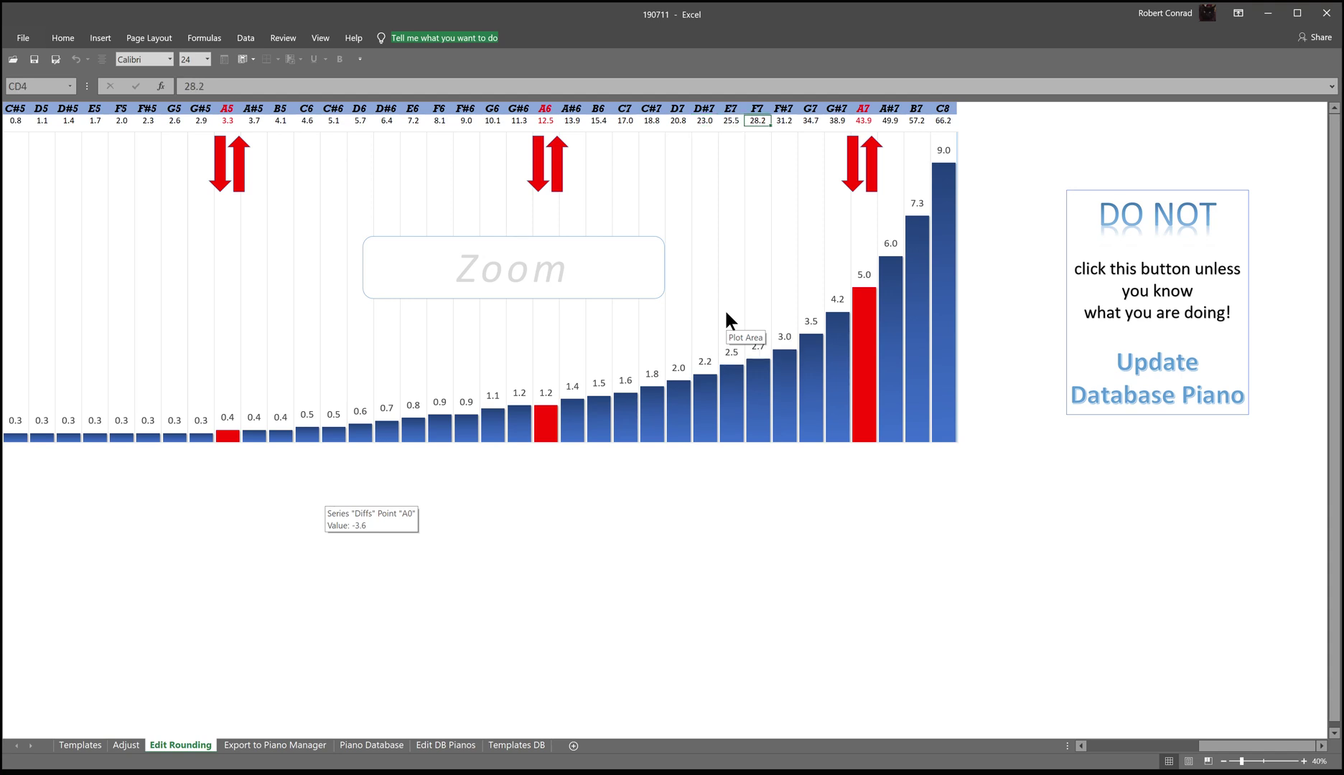
- Set the treble curve values of F7 to 28.3, F#7 to 31.4, G7 to 34.9 and G#7 to 39.0
{"action": "key", "text": "Right"}
{"action": "key", "text": "Right"}
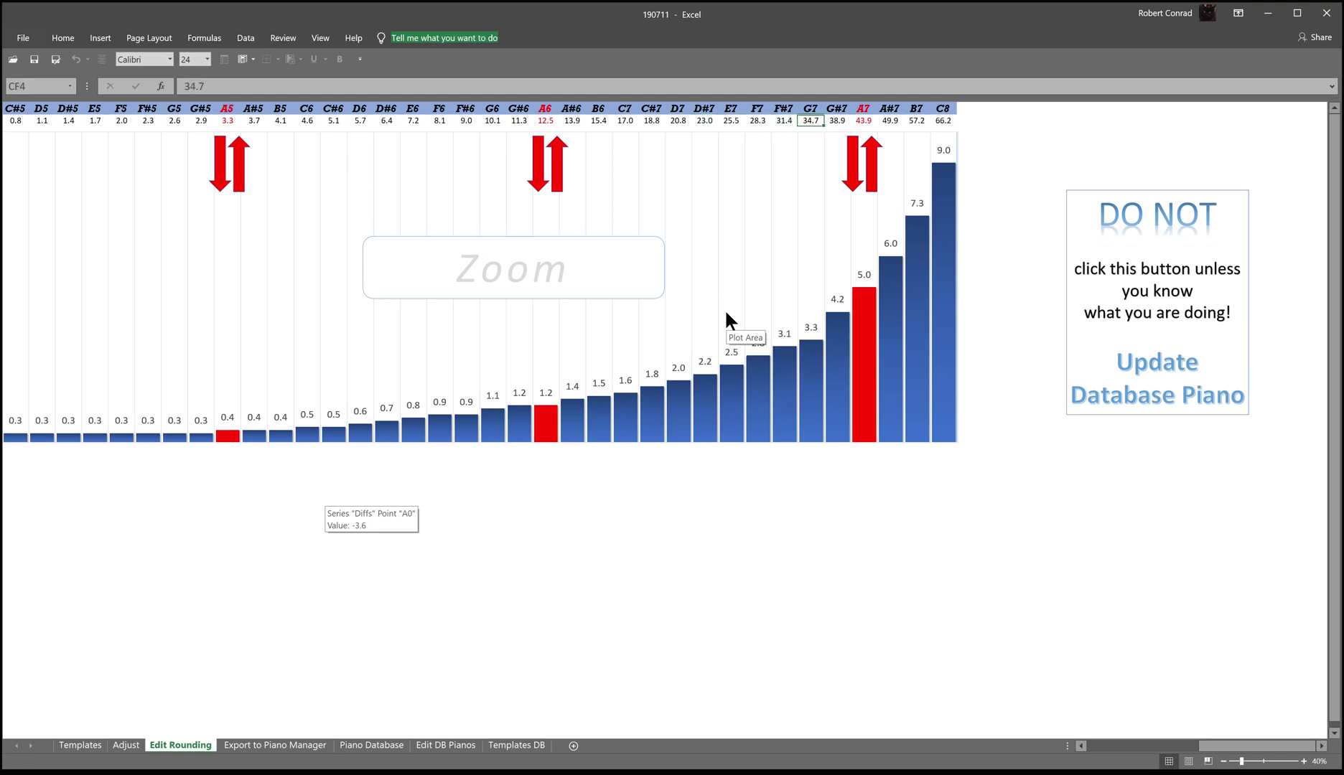
{"action": "key", "text": "Right"}
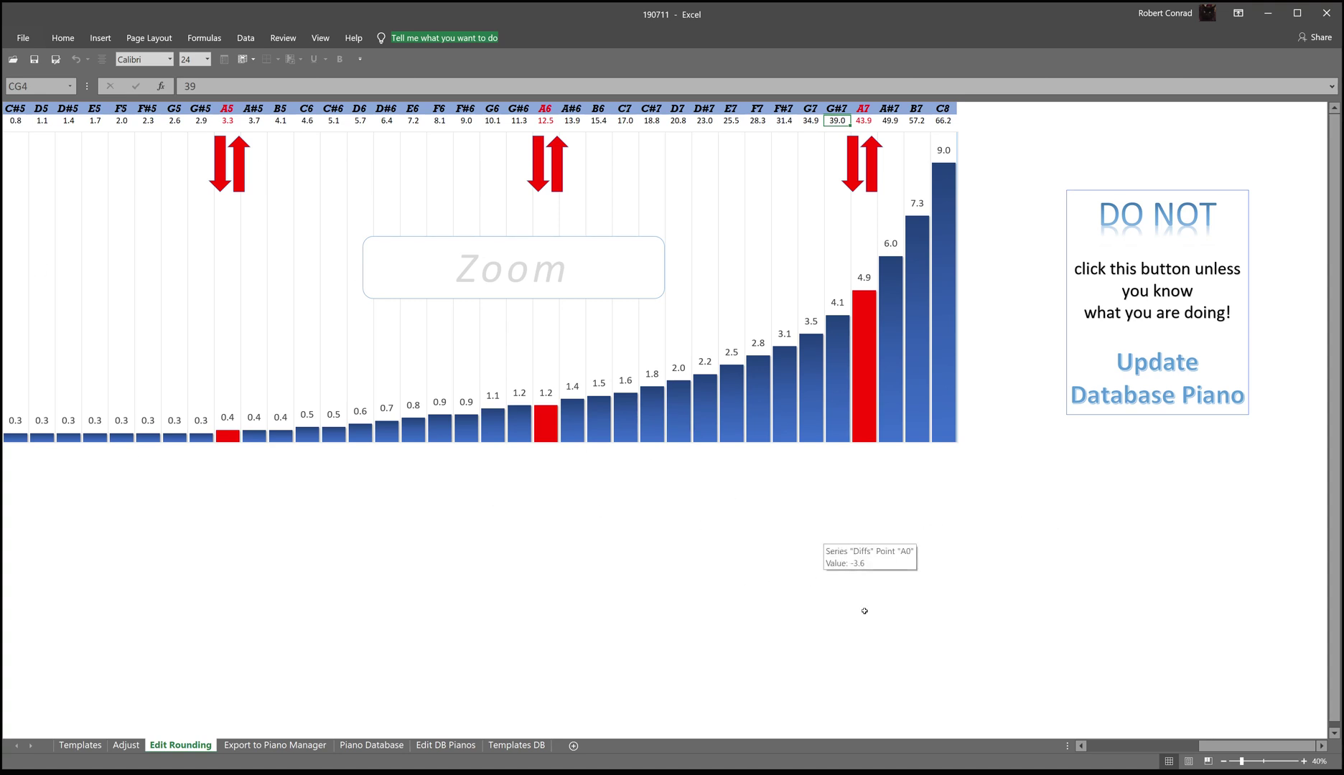
- On the Export to Piano Manager sheet, add the piano to the database with customer info For Show and piano heading Whatever
{"action": "scroll", "coordinate": [700, 588], "scroll_direction": "down", "scroll_amount": 1, "text": "ctrl"}
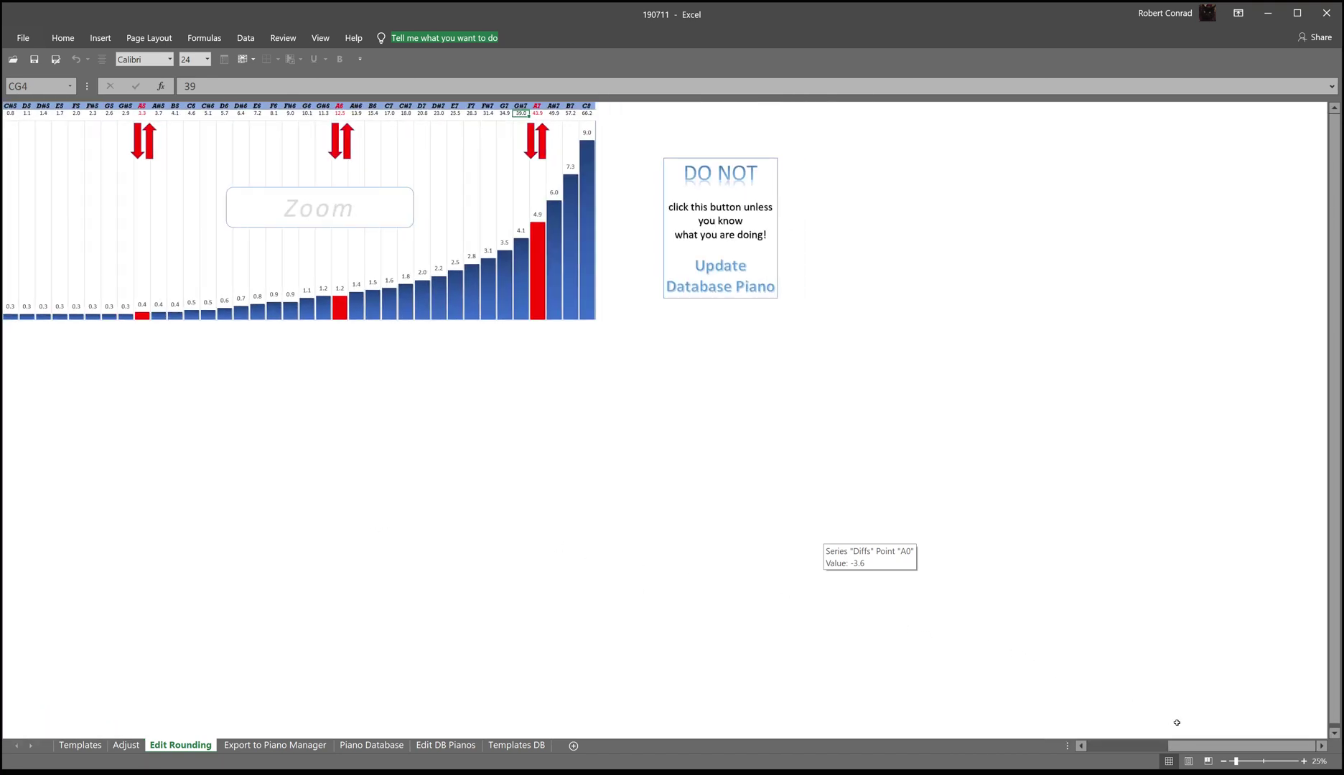
{"action": "left_click_drag", "start_coordinate": [1181, 746], "coordinate": [1147, 758]}
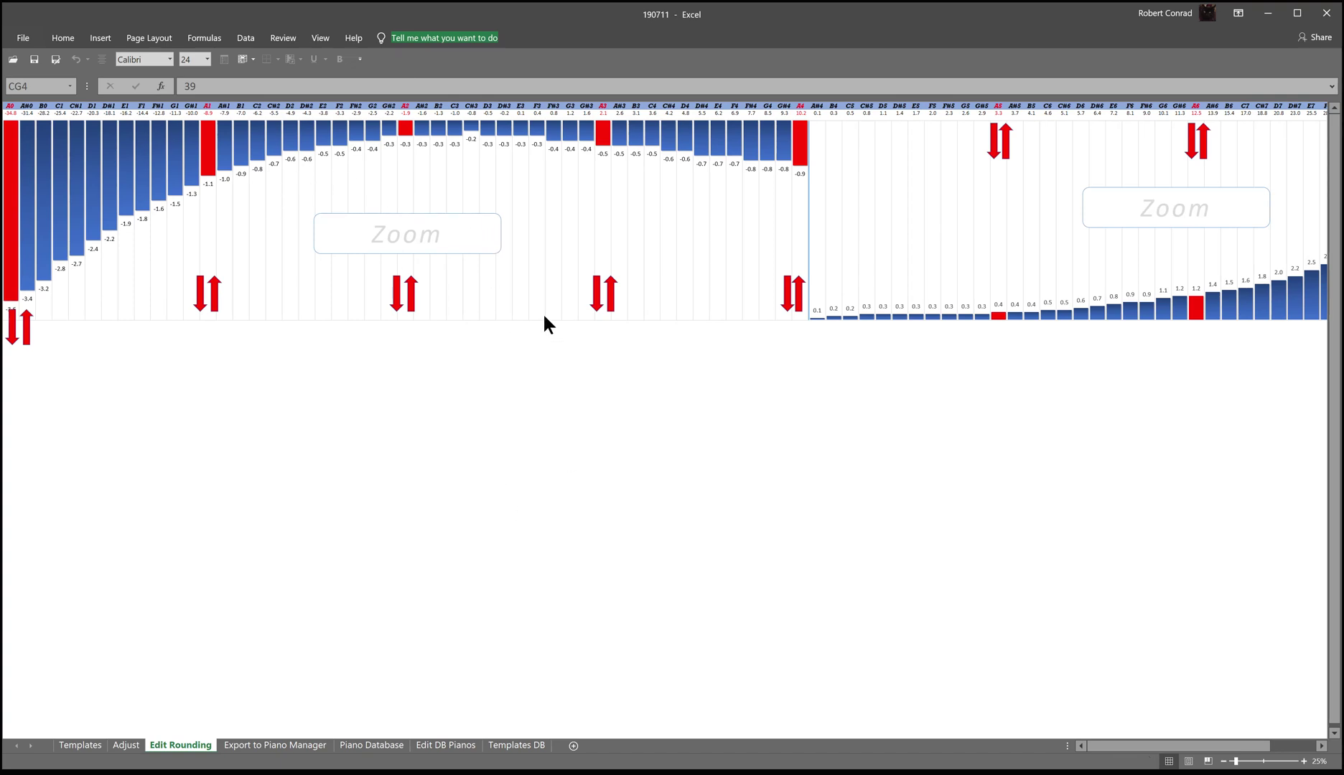
{"action": "left_click", "coordinate": [275, 747]}
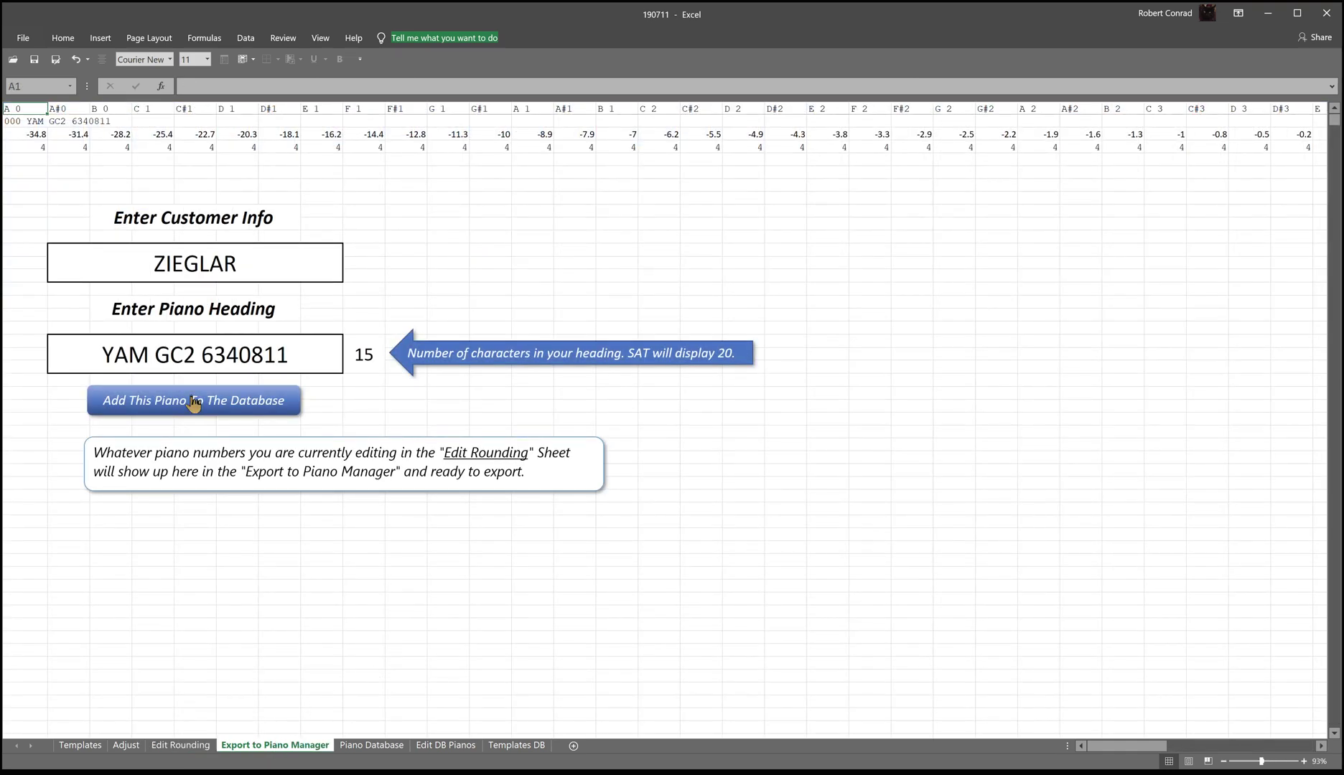
{"action": "left_click", "coordinate": [151, 266]}
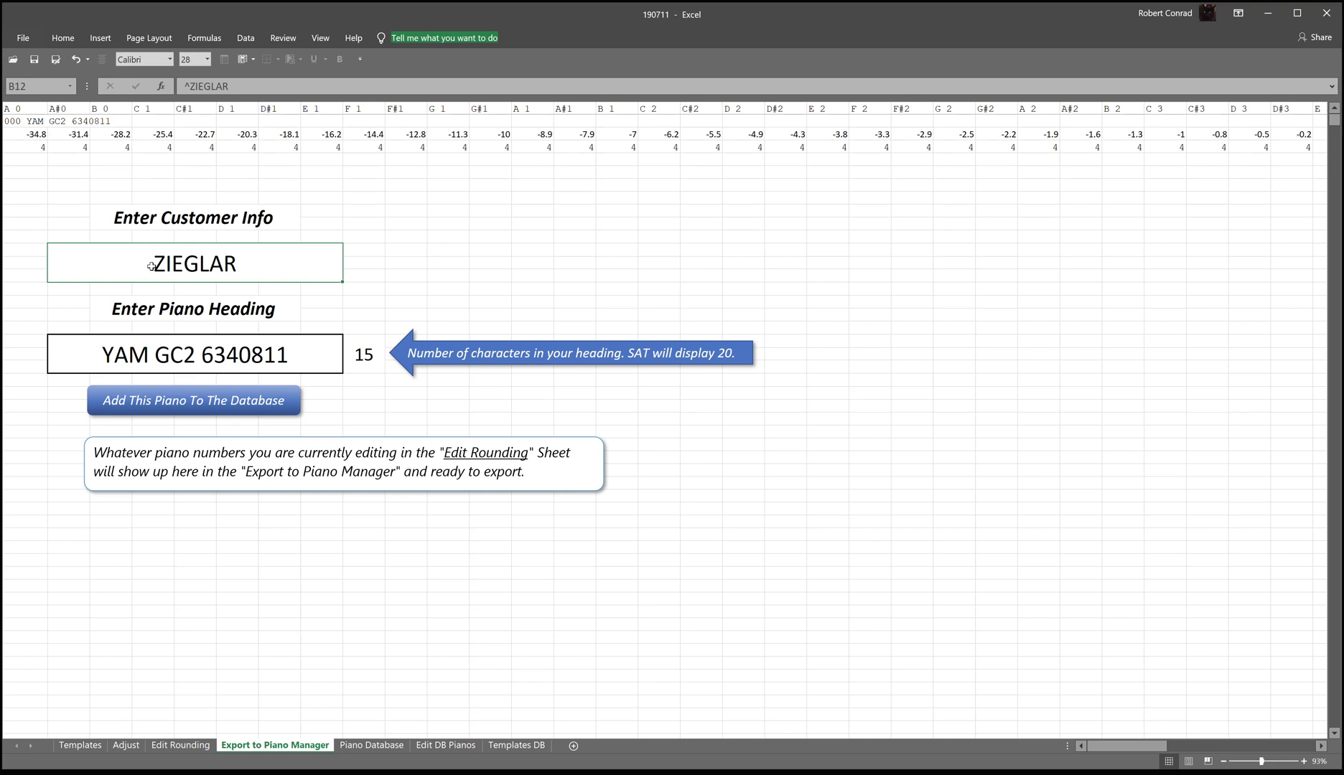
{"action": "type", "text": "F"}
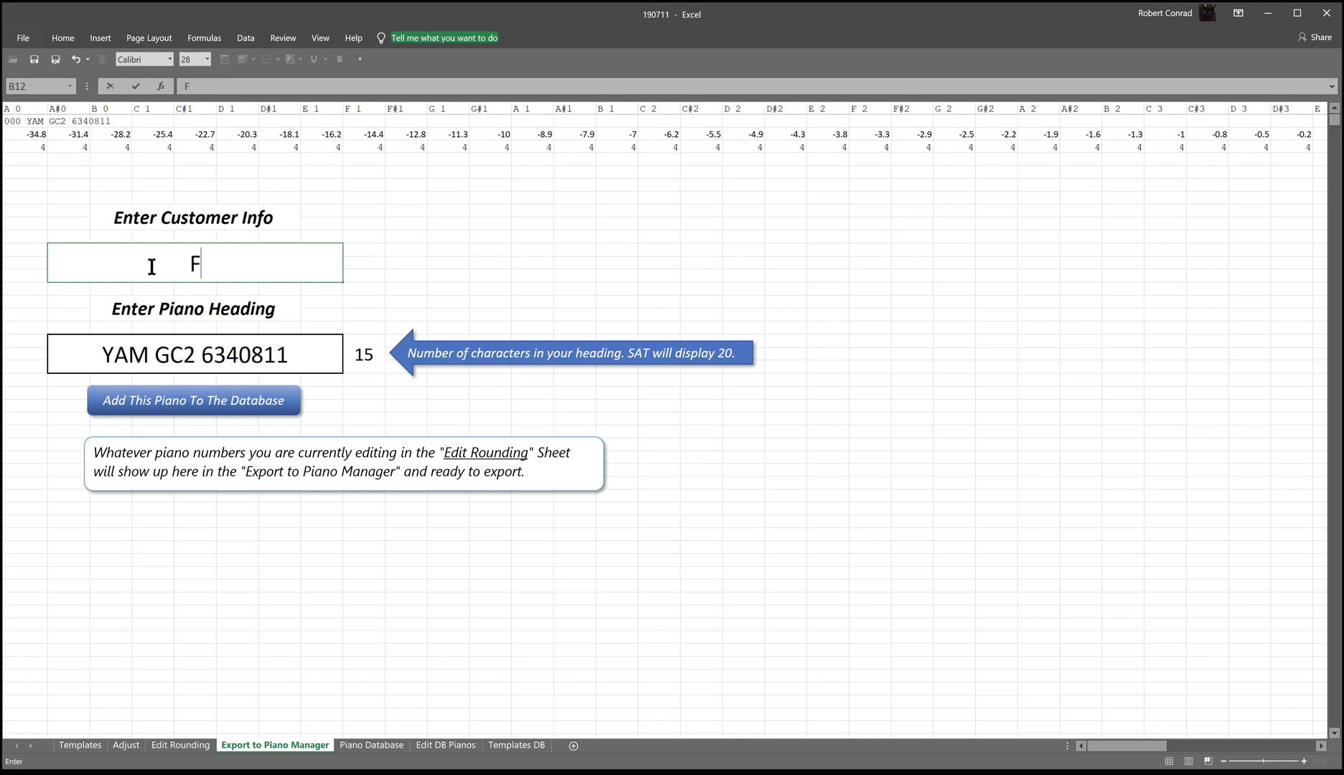
{"action": "type", "text": "or Show"}
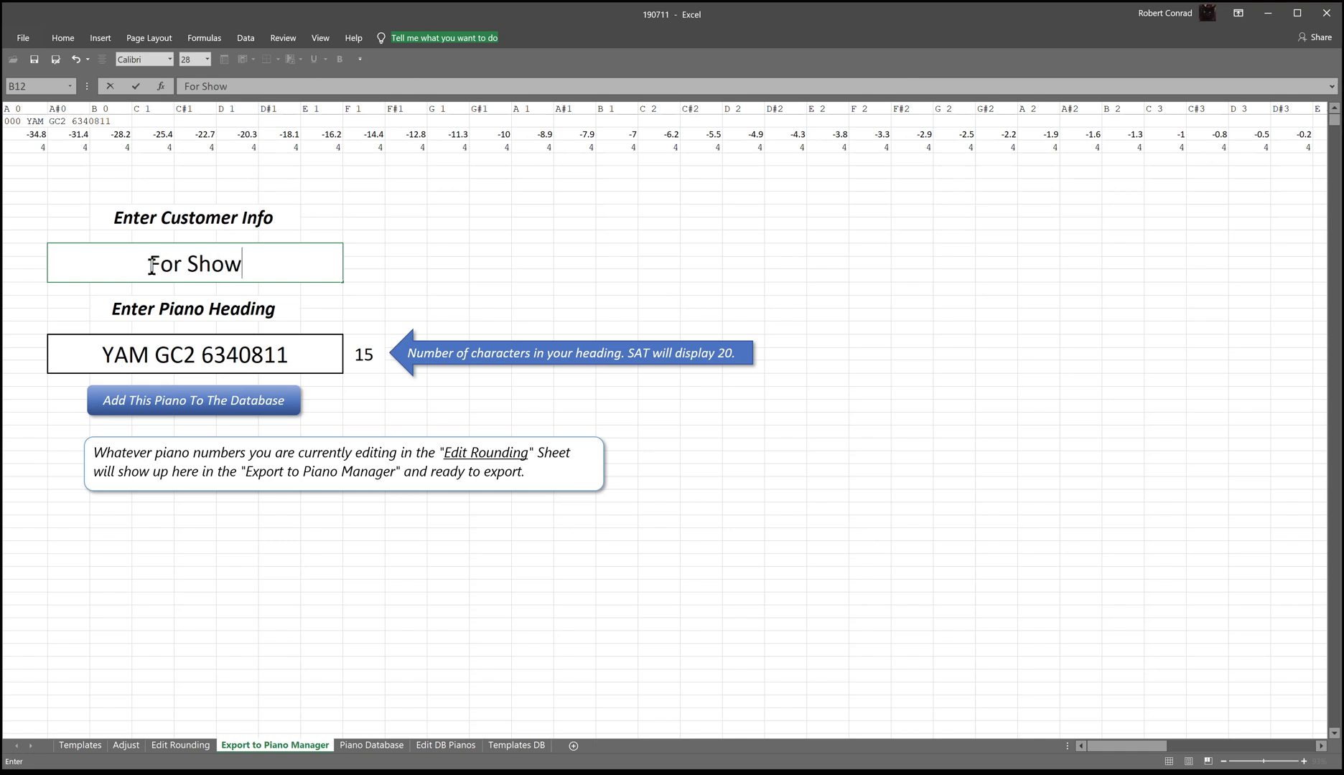
{"action": "left_click", "coordinate": [178, 361]}
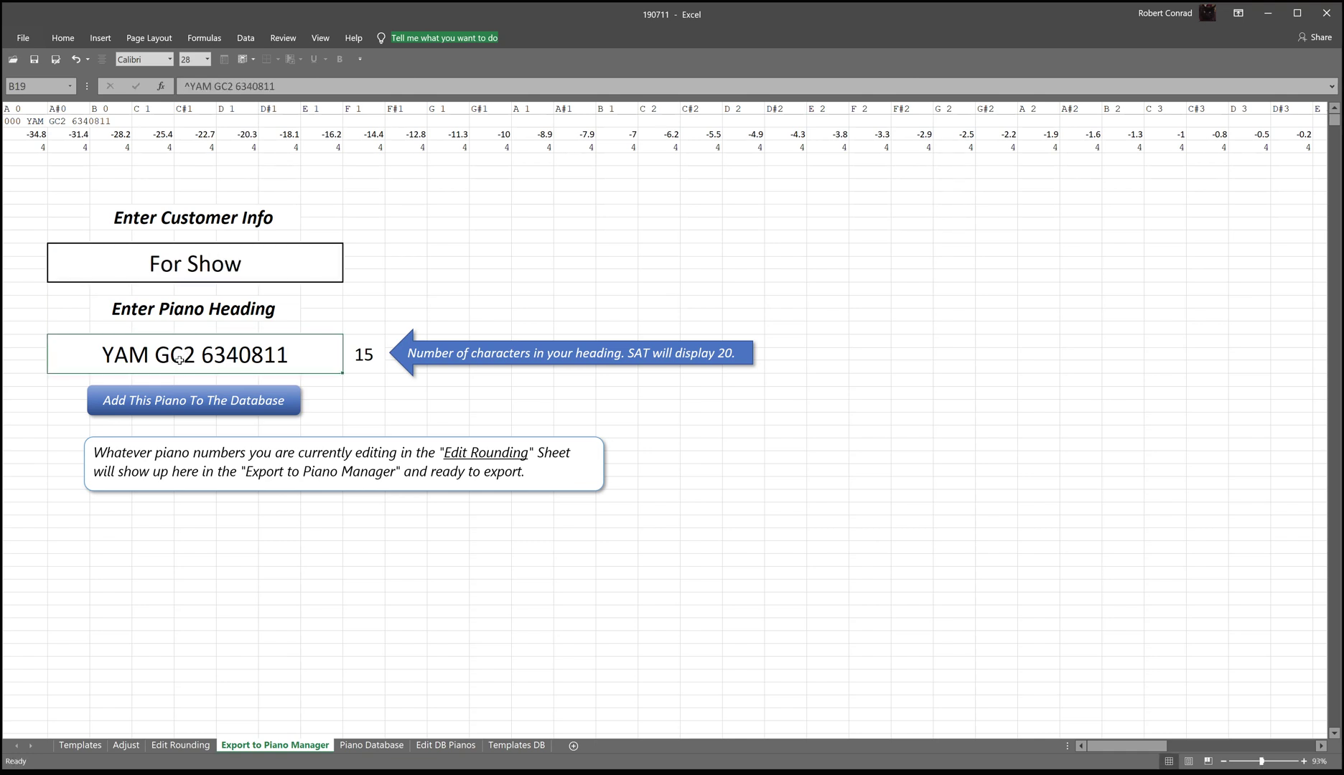
{"action": "type", "text": "Whatever"}
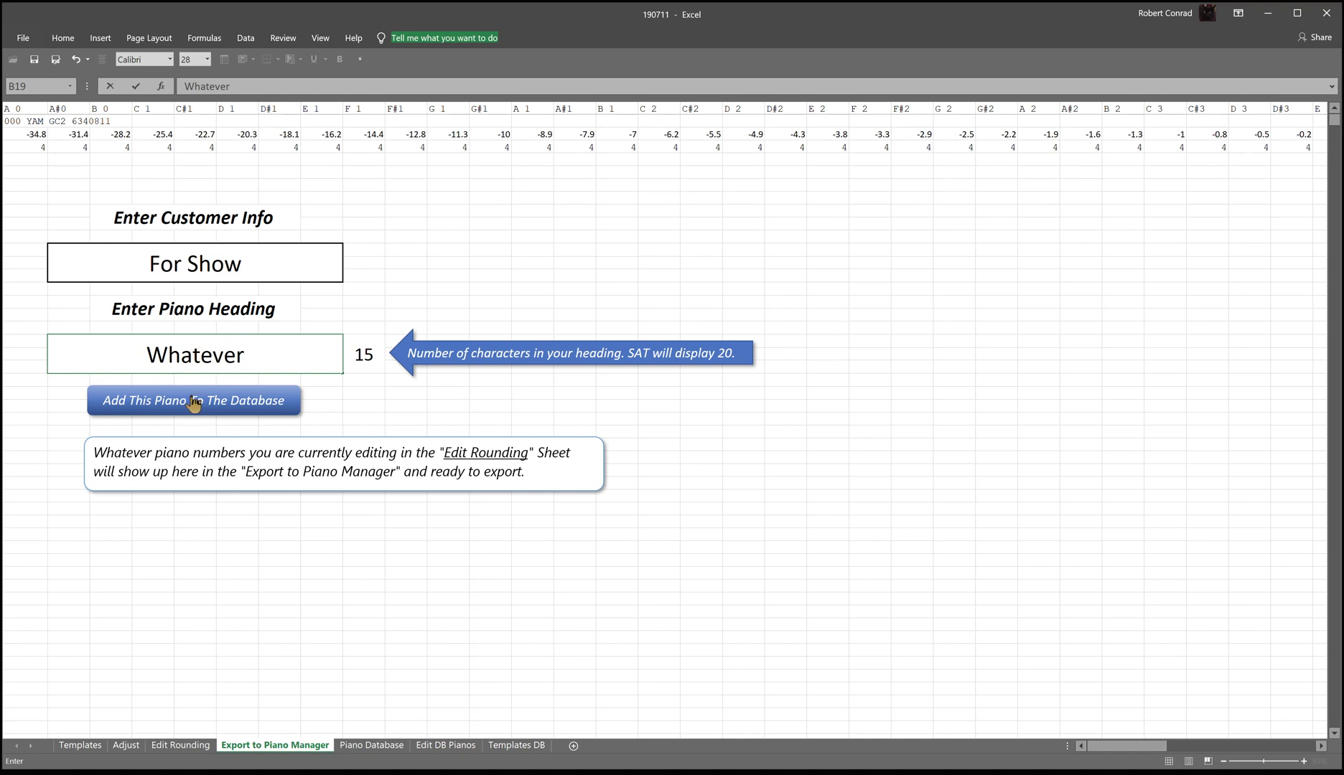
{"action": "left_click", "coordinate": [174, 408]}
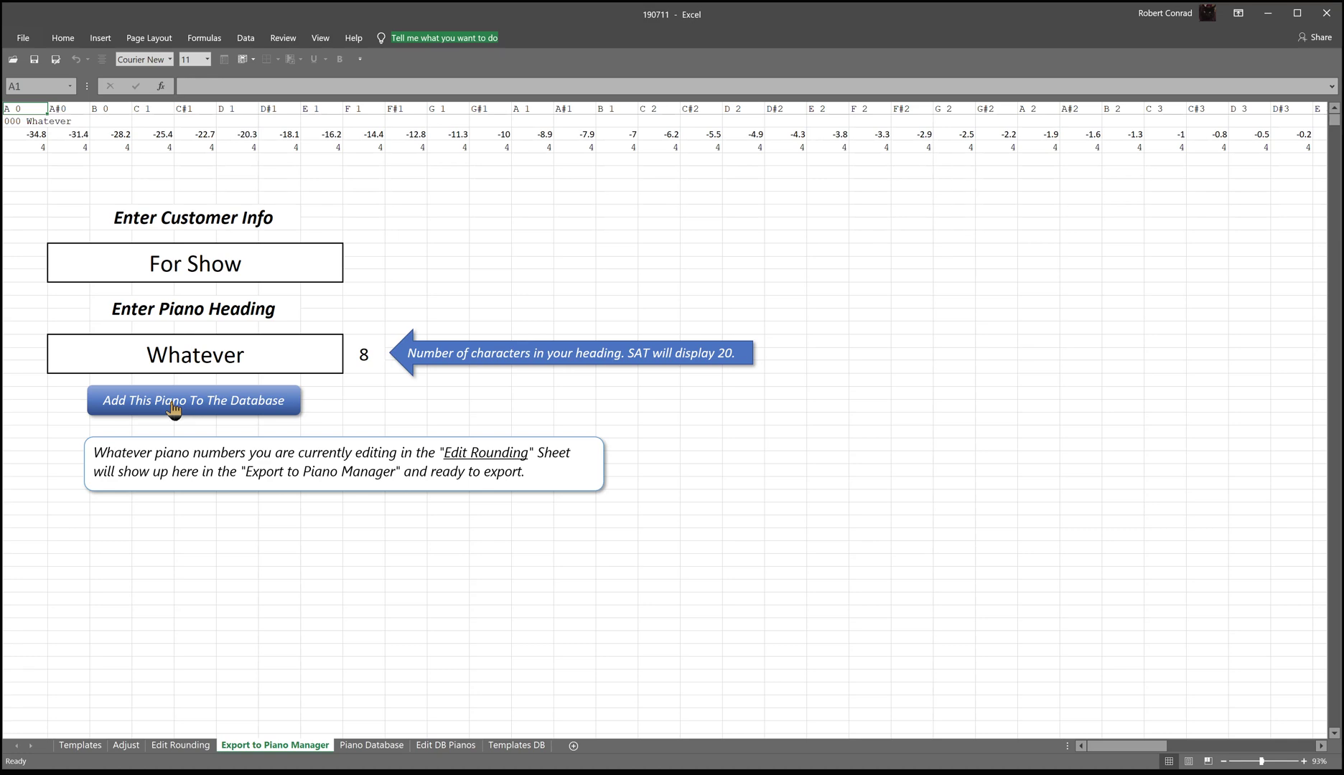
- Look up the newly added For Show record at the end of the Piano Database sheet
{"action": "left_click", "coordinate": [386, 749]}
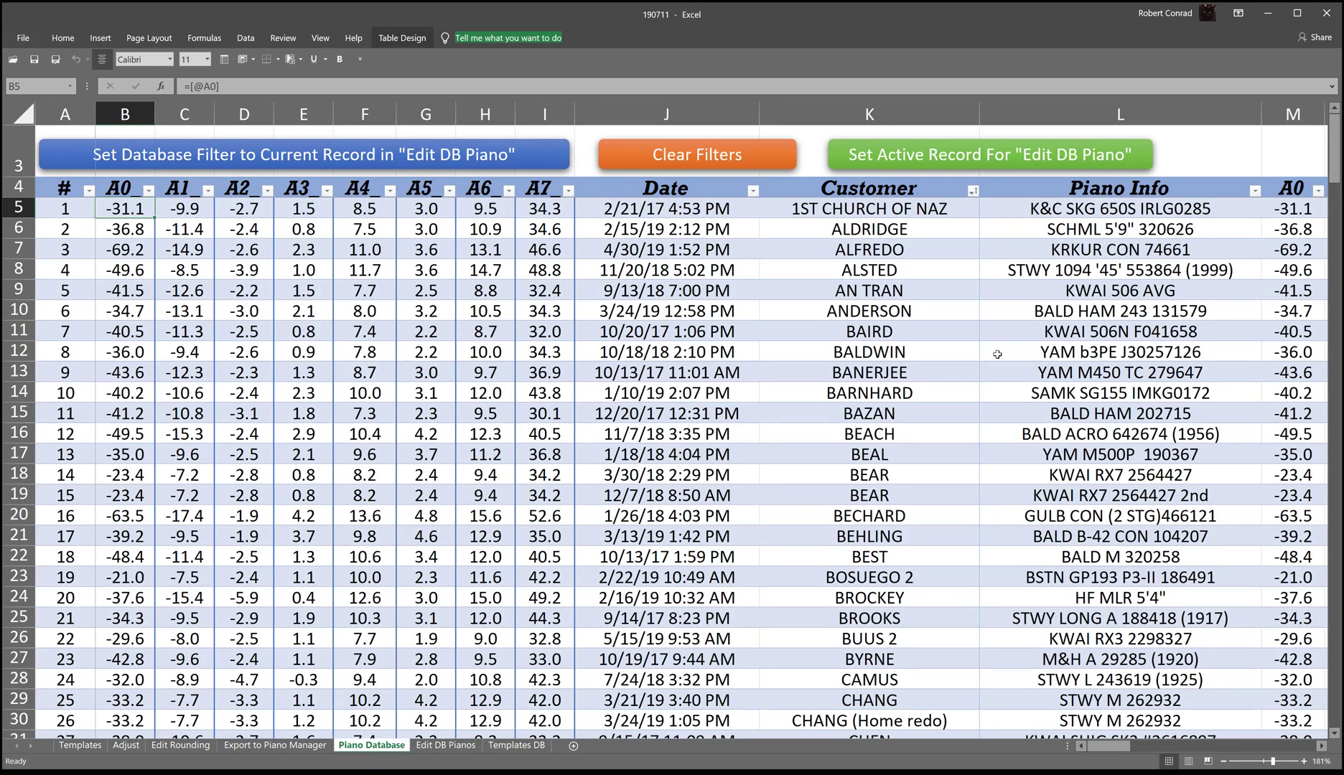
{"action": "scroll", "coordinate": [995, 355], "scroll_direction": "down", "scroll_amount": 6}
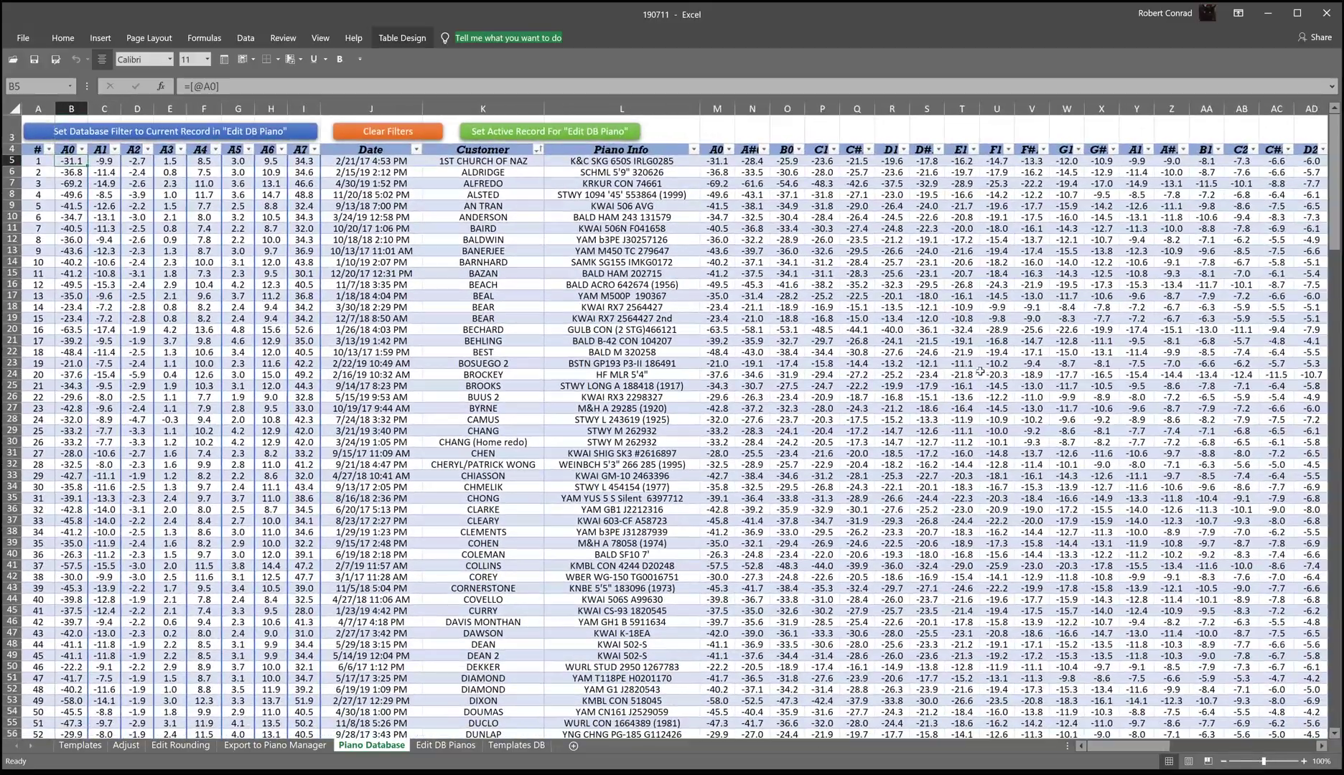
{"action": "scroll", "coordinate": [980, 370], "scroll_direction": "up", "scroll_amount": 1}
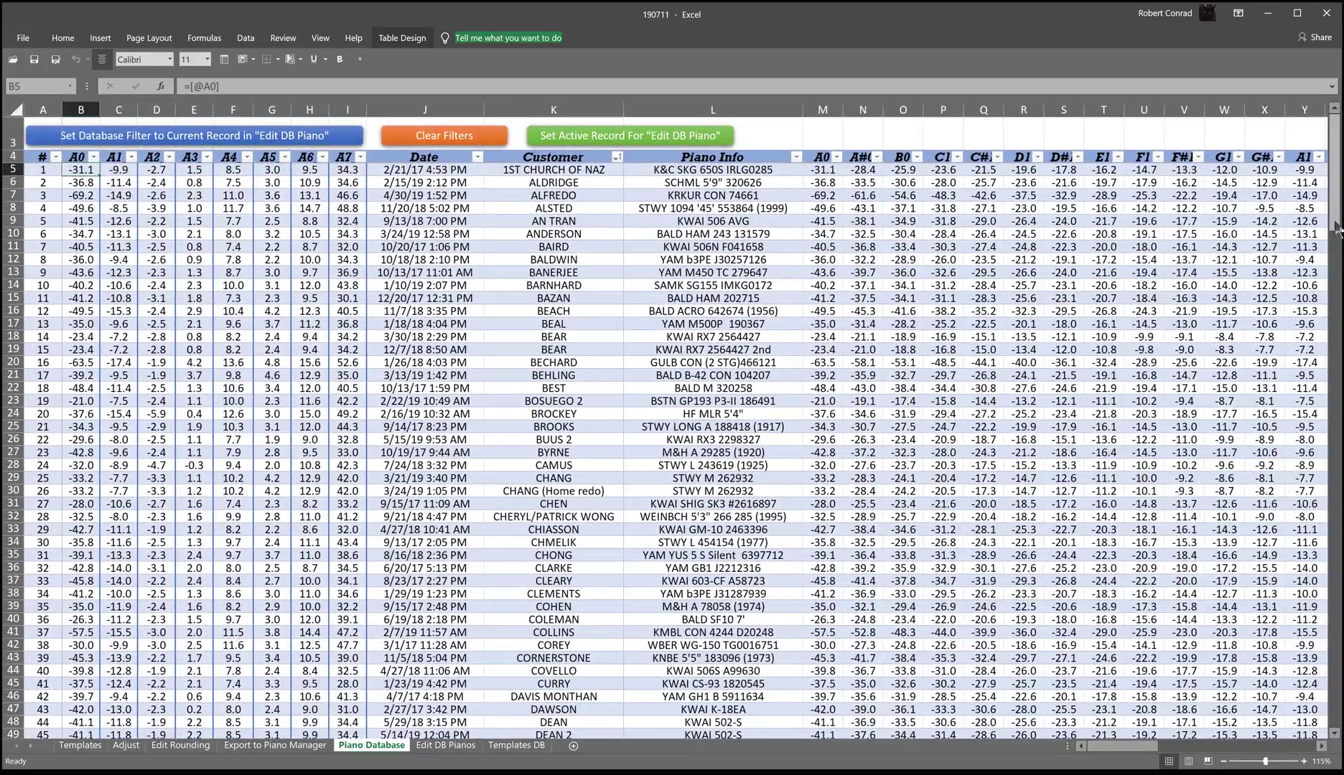
{"action": "left_click_drag", "start_coordinate": [1335, 229], "coordinate": [1335, 655]}
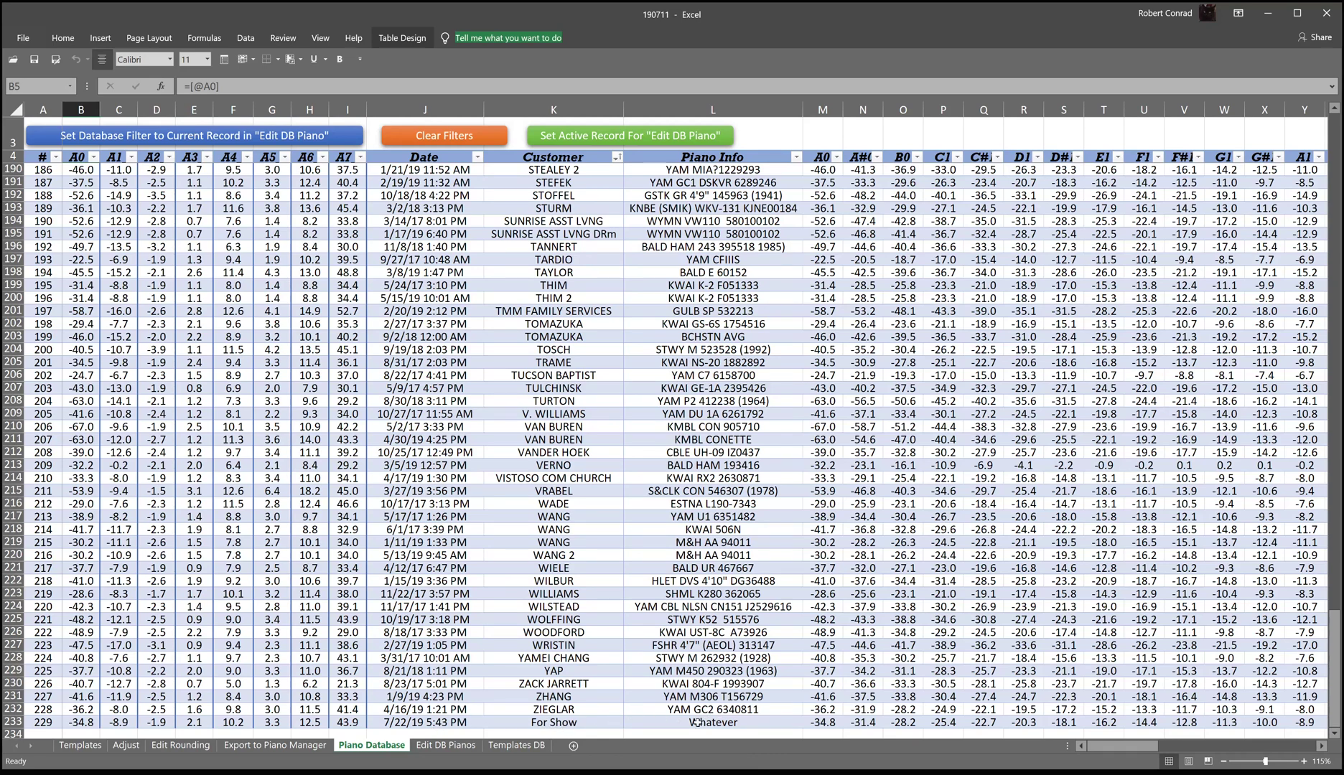
- With Piano Manager open over the Export to Piano Manager sheet, import the export to PM data into piano slot 001
{"action": "left_click", "coordinate": [276, 747]}
{"action": "left_click_drag", "start_coordinate": [1343, 216], "coordinate": [1050, 195]}
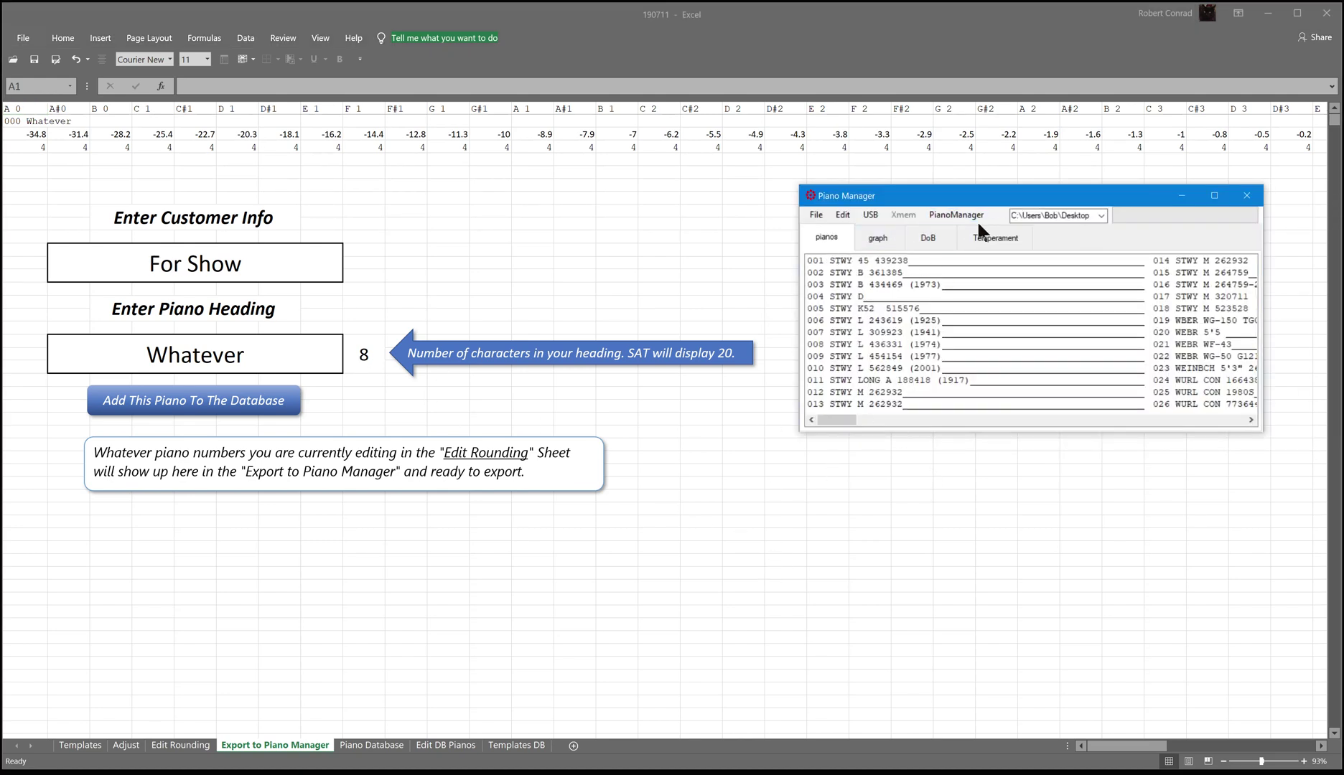
{"action": "left_click", "coordinate": [842, 265]}
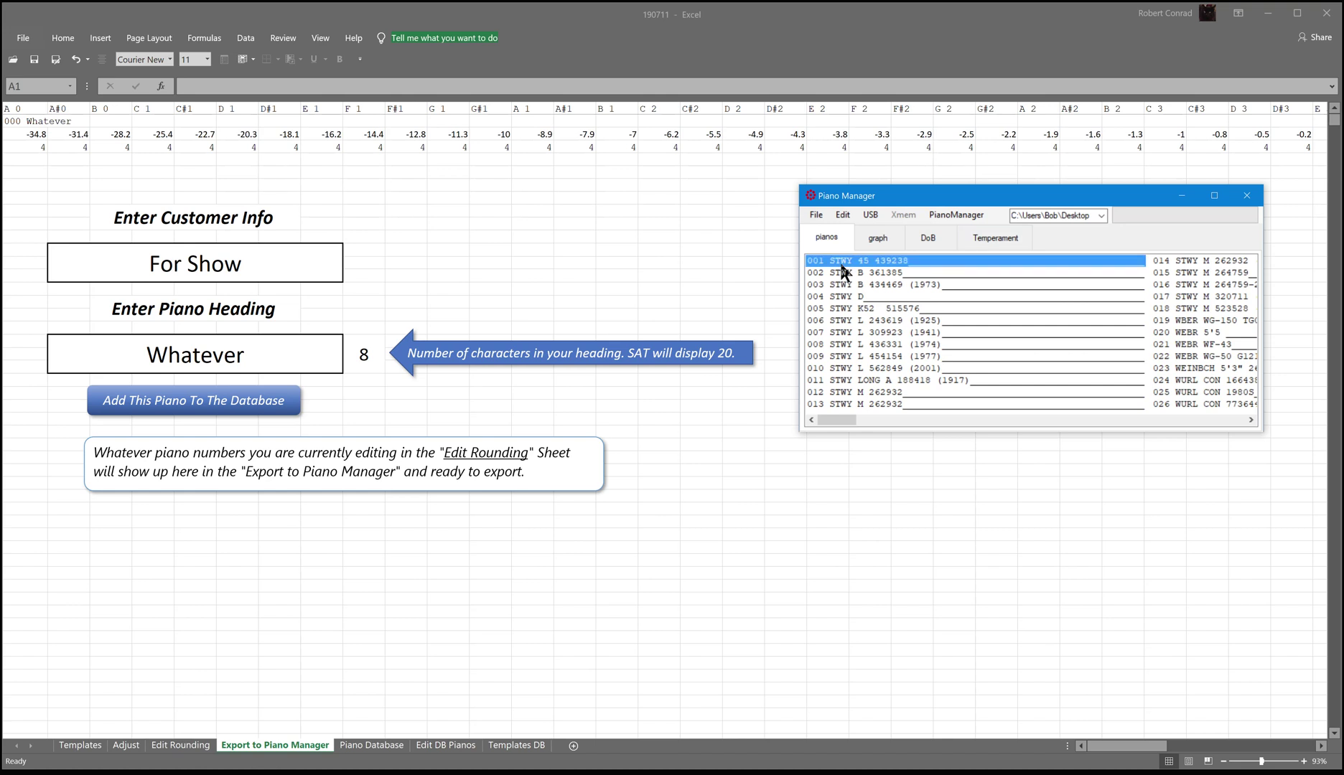
{"action": "left_click", "coordinate": [816, 217]}
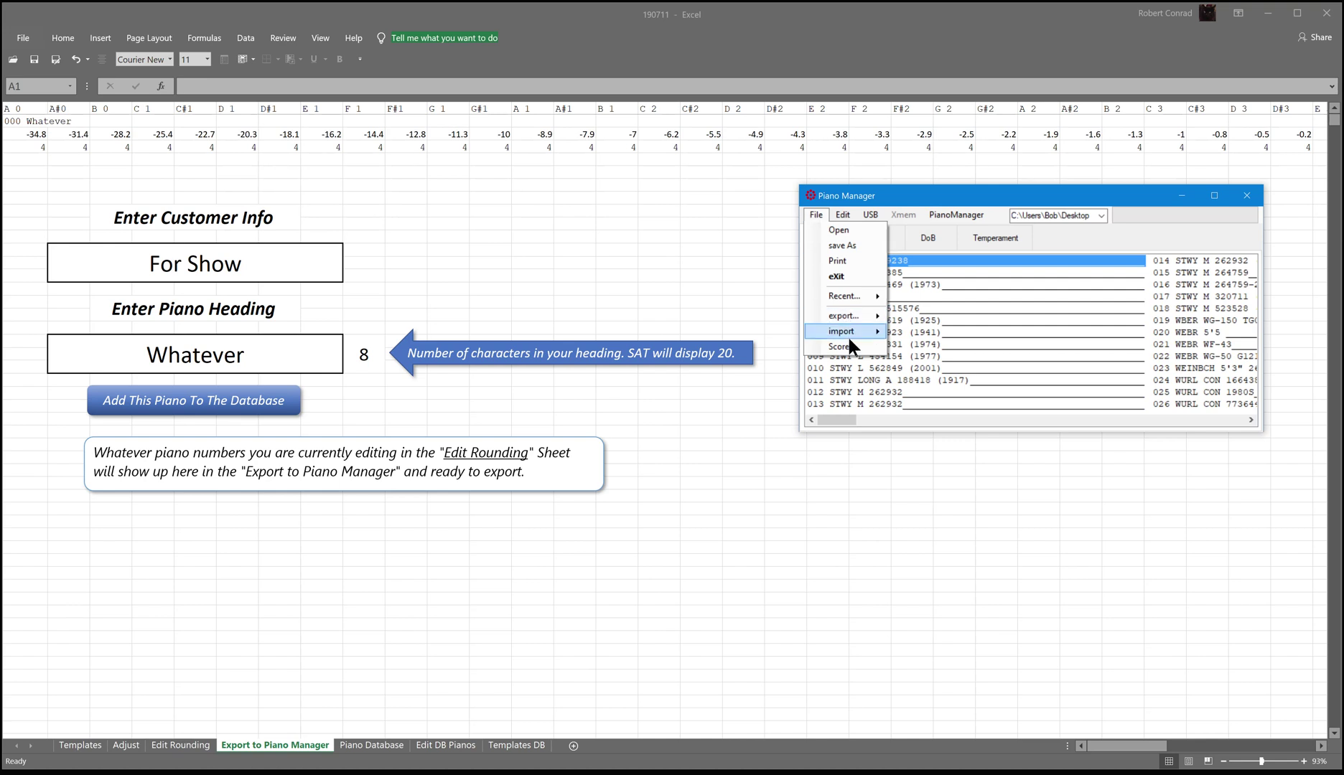
{"action": "mouse_move", "coordinate": [843, 334]}
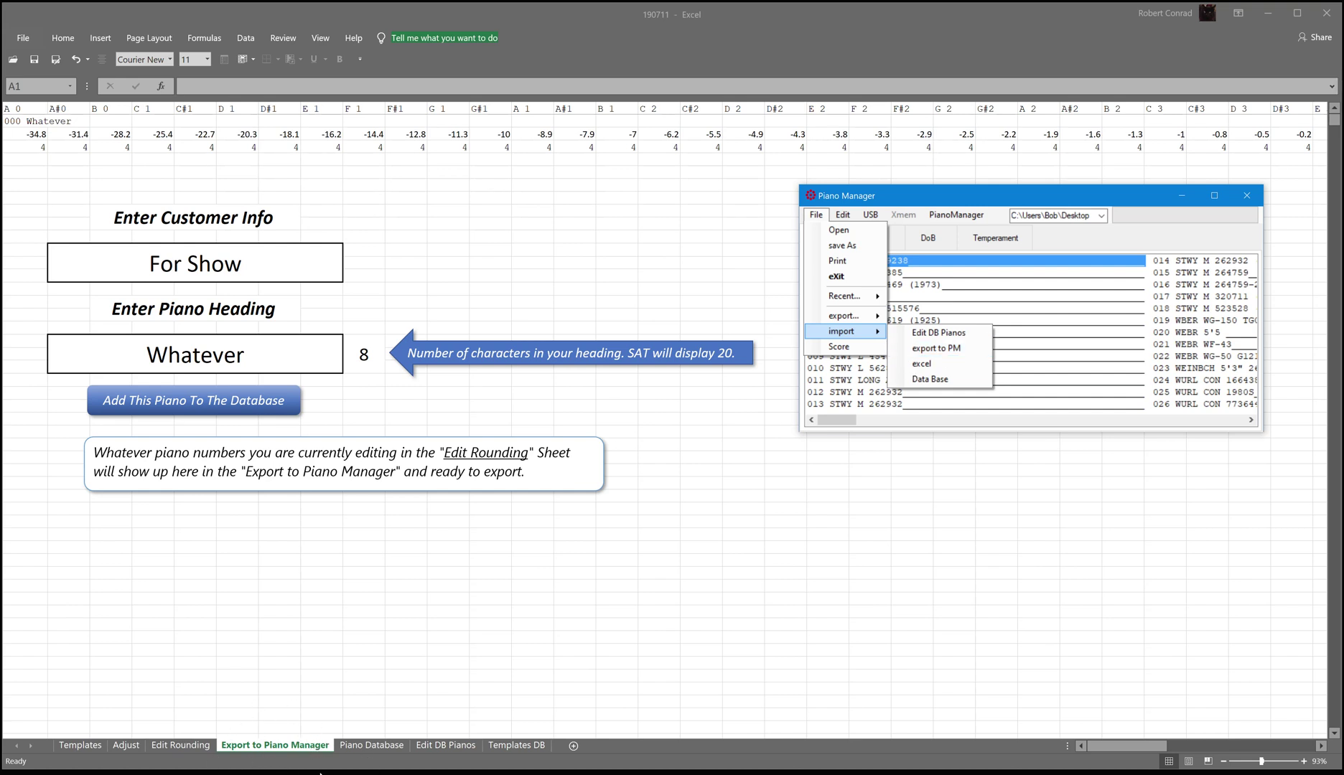
{"action": "left_click", "coordinate": [1062, 201]}
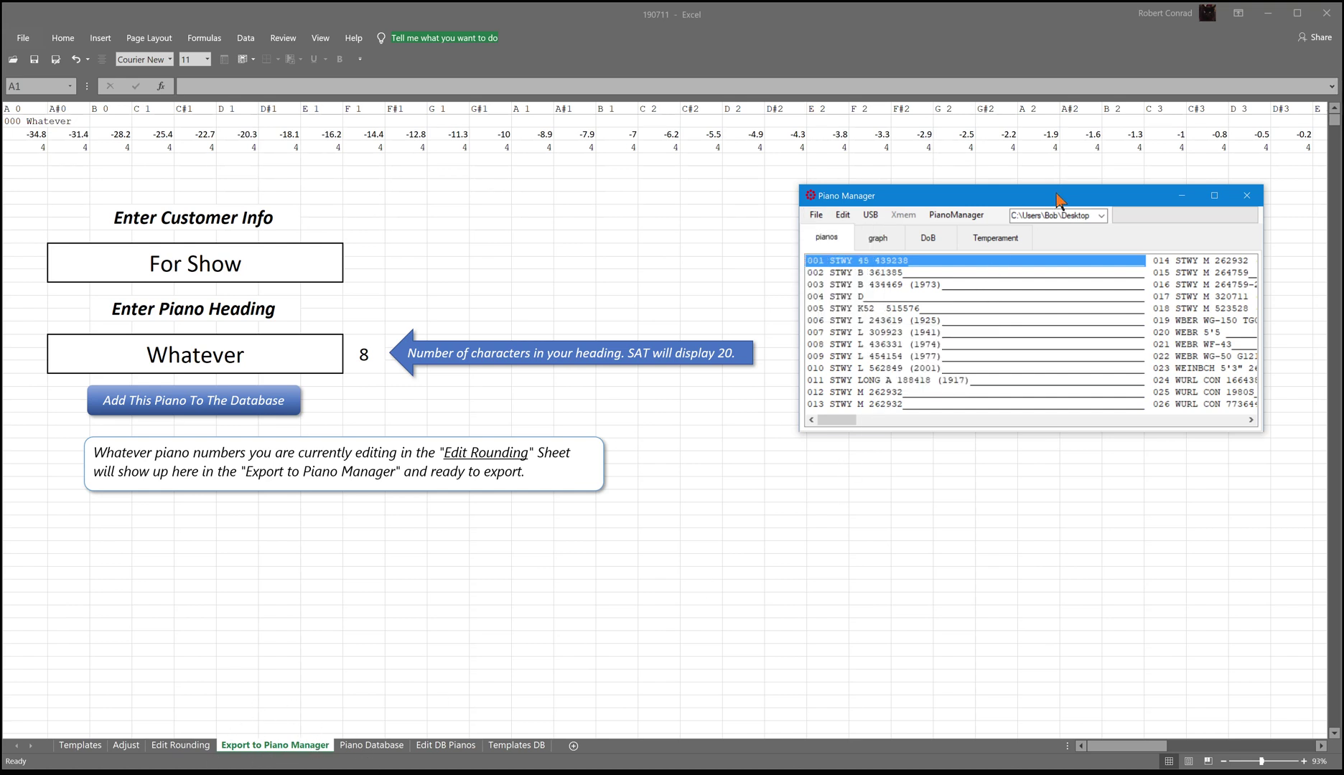
{"action": "left_click", "coordinate": [817, 215]}
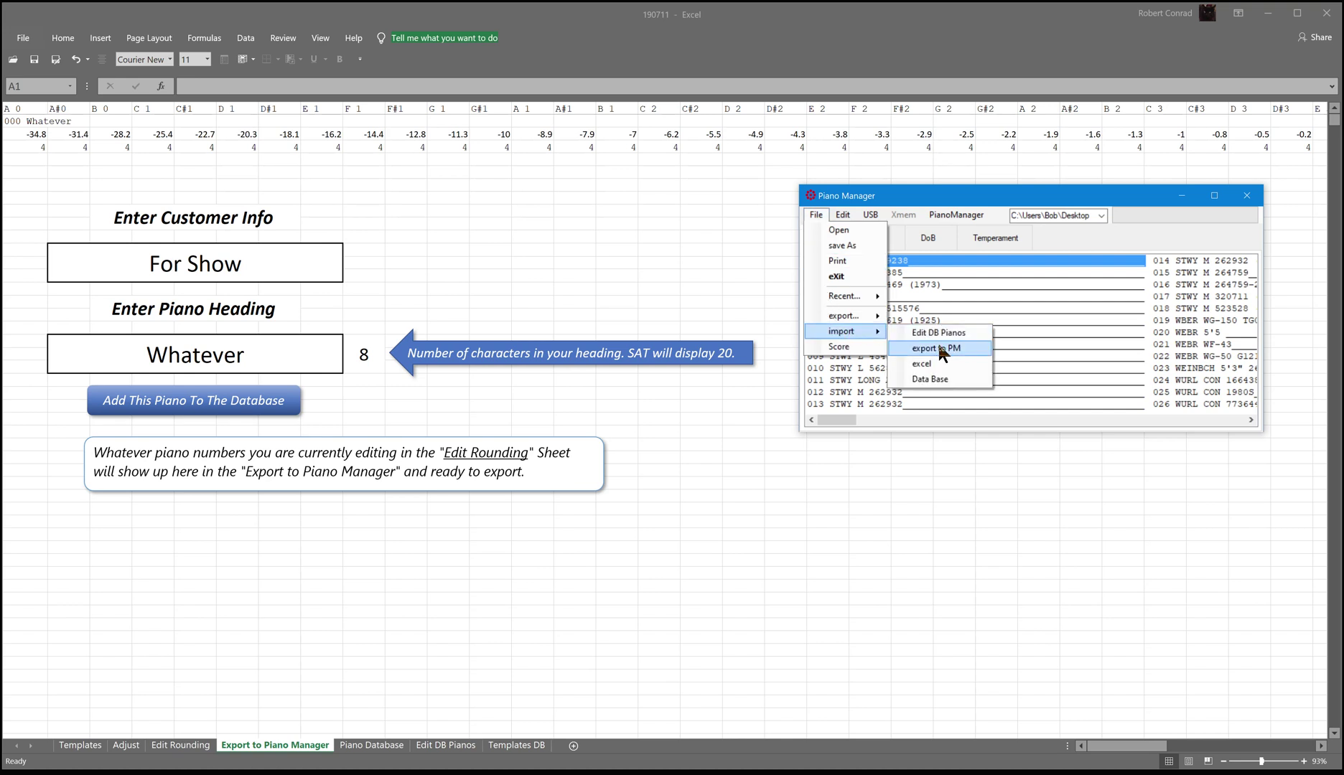
{"action": "left_click", "coordinate": [937, 348]}
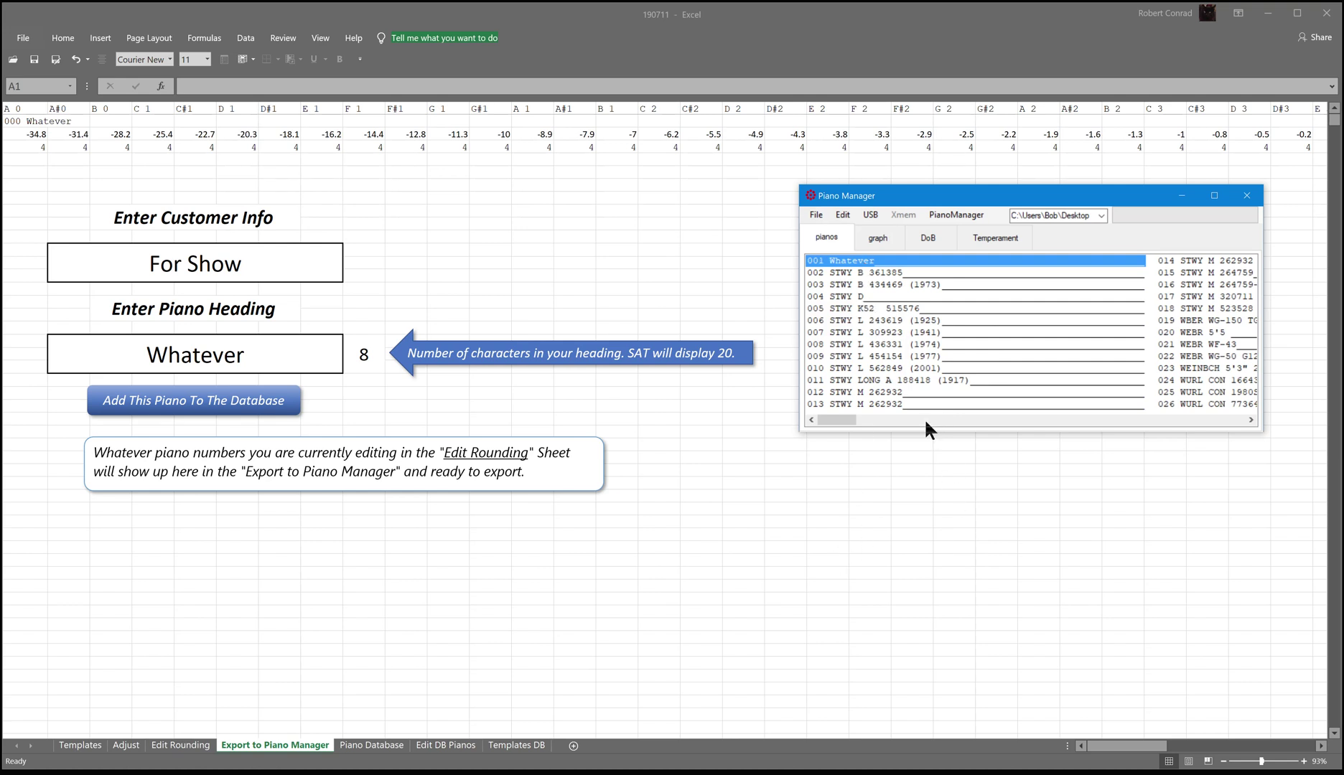
- Enlarge the Piano Manager window and view the tuning curve graph of piano 001 Whatever
{"action": "double_click", "coordinate": [1021, 198]}
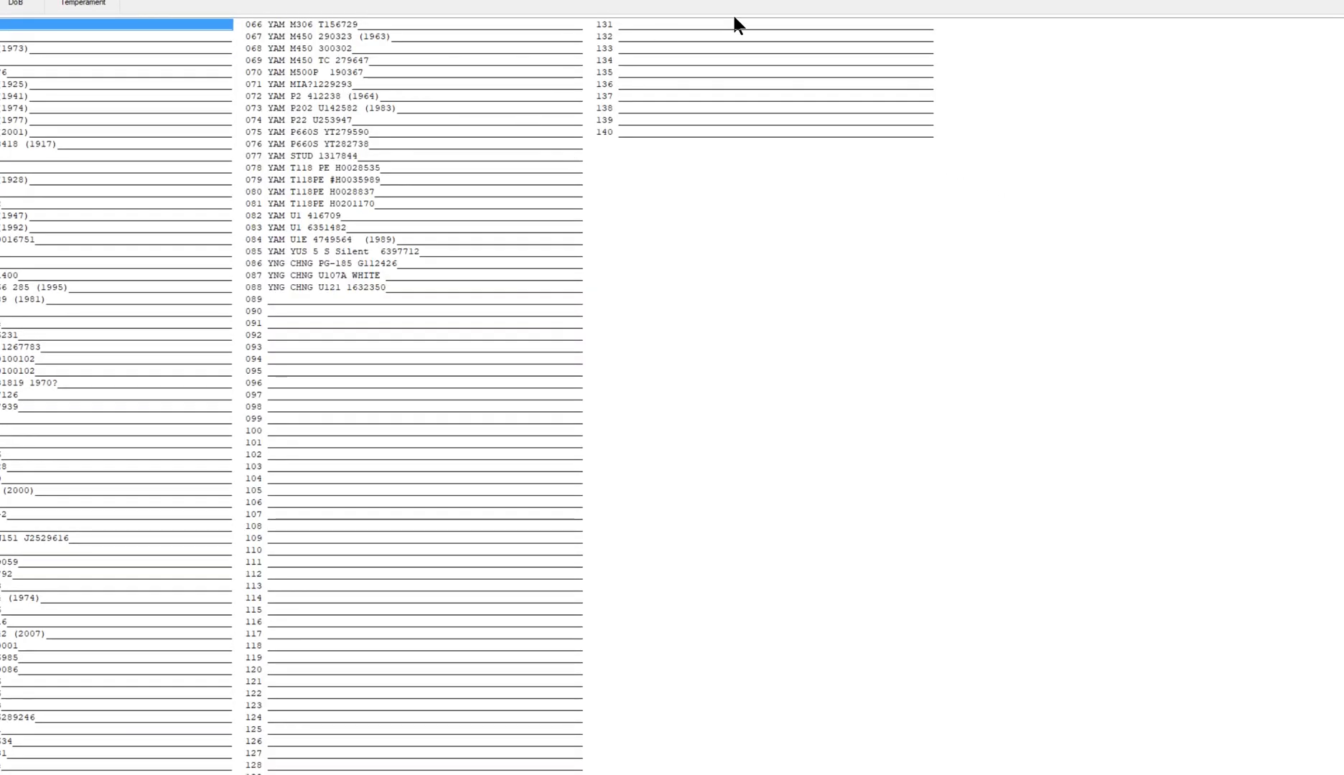
{"action": "double_click", "coordinate": [707, 1]}
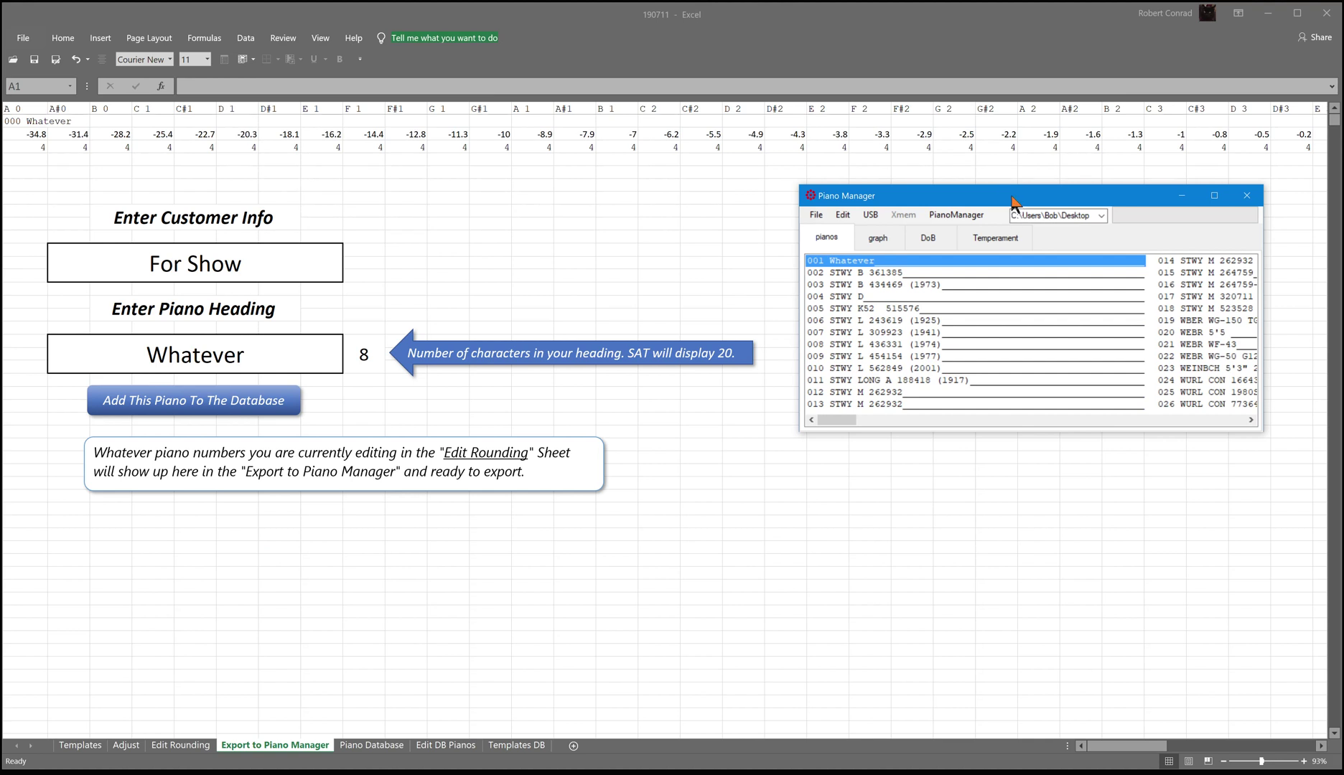
{"action": "left_click_drag", "start_coordinate": [1002, 196], "coordinate": [265, 46]}
{"action": "left_click_drag", "start_coordinate": [524, 289], "coordinate": [1198, 693]}
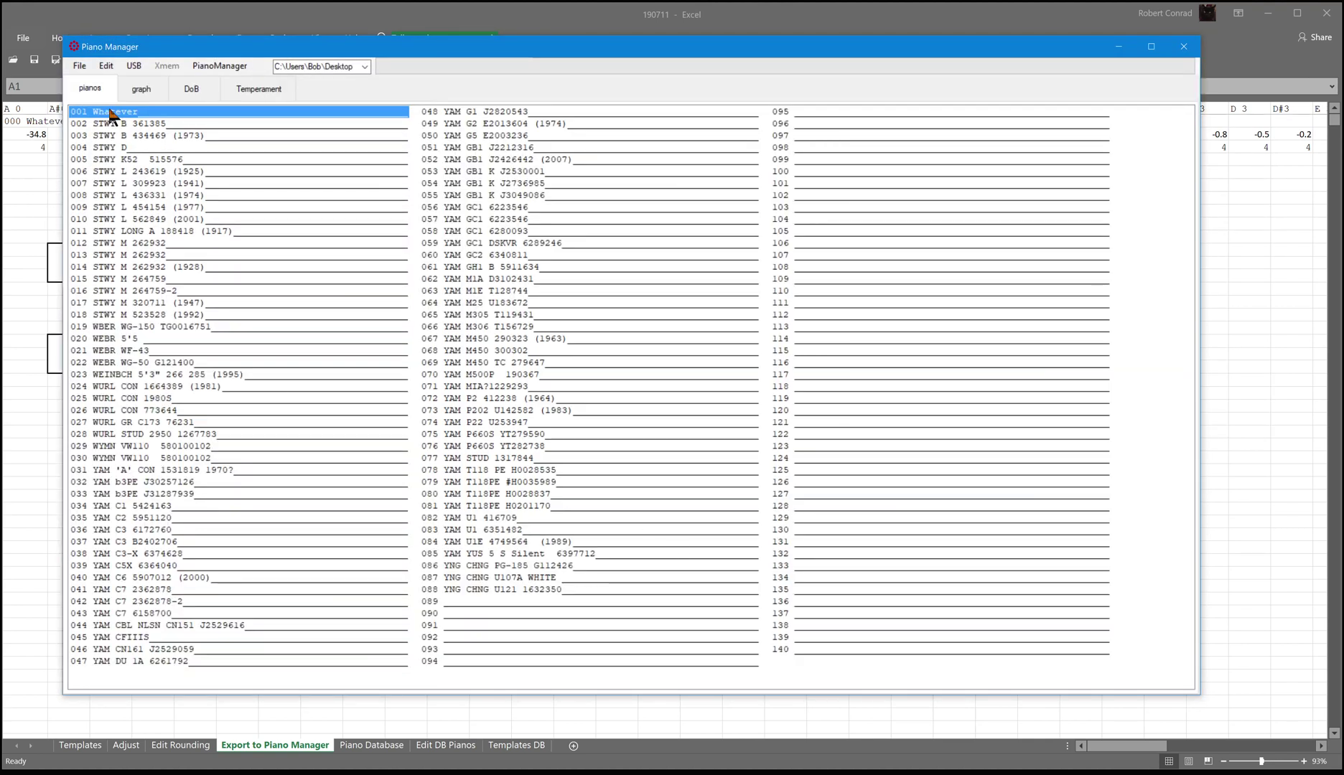
{"action": "double_click", "coordinate": [109, 113]}
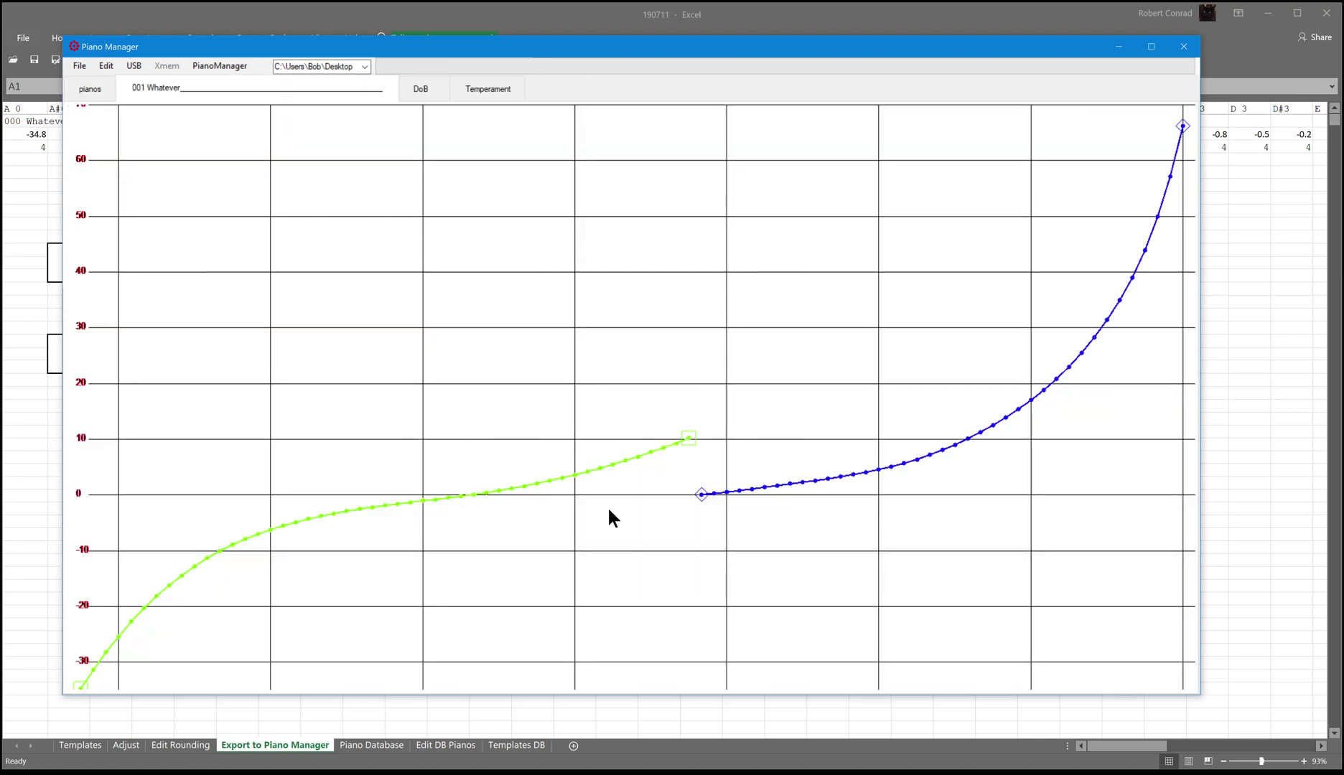
{"action": "left_click", "coordinate": [84, 88]}
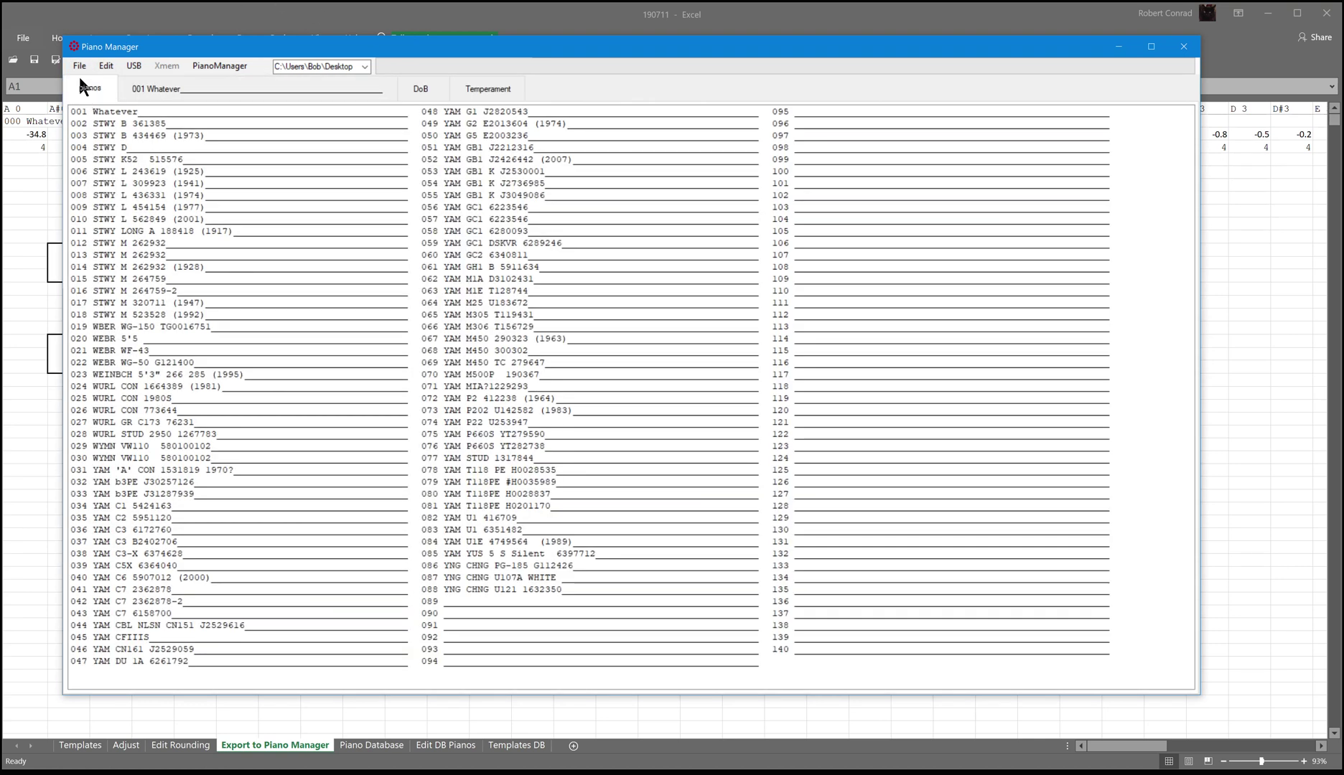
- Look at the USB commands for sending pianos to the tuner, and close Piano Manager
{"action": "left_click", "coordinate": [136, 64]}
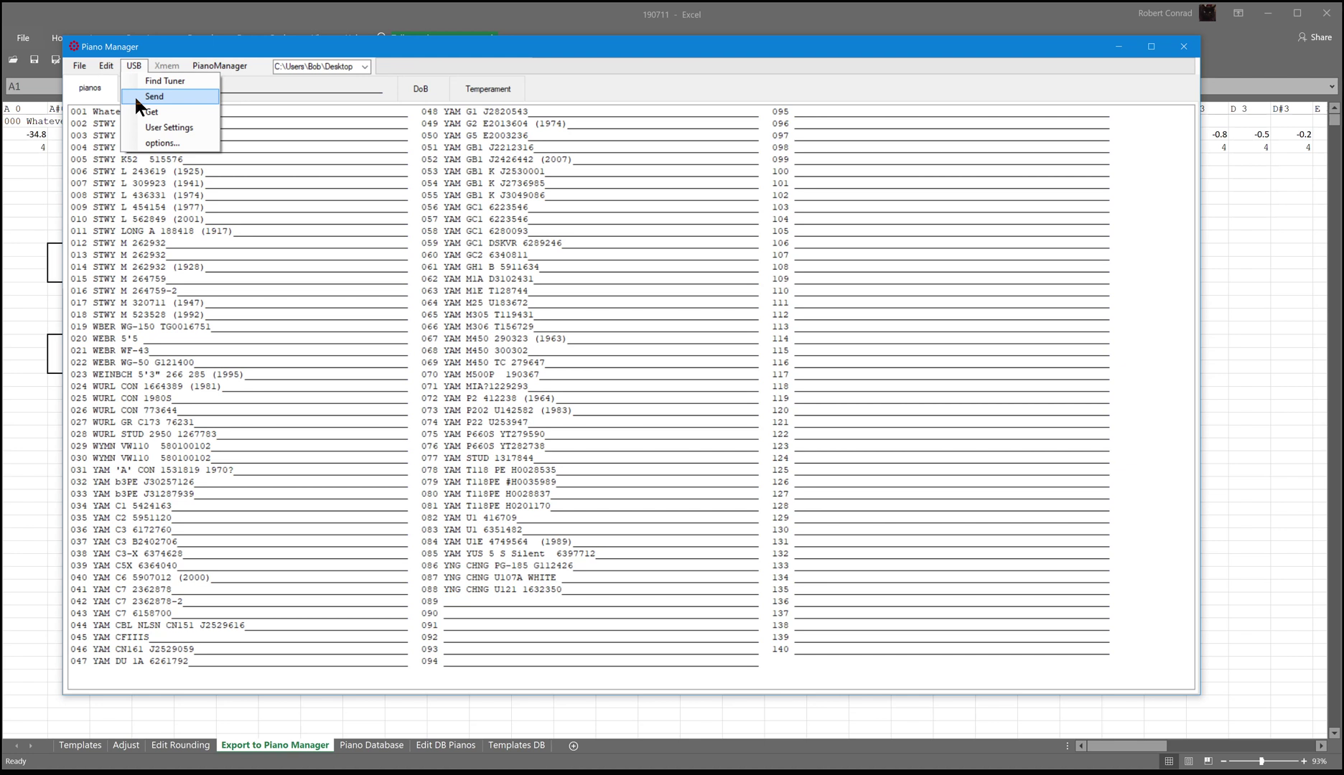
{"action": "left_click", "coordinate": [578, 54]}
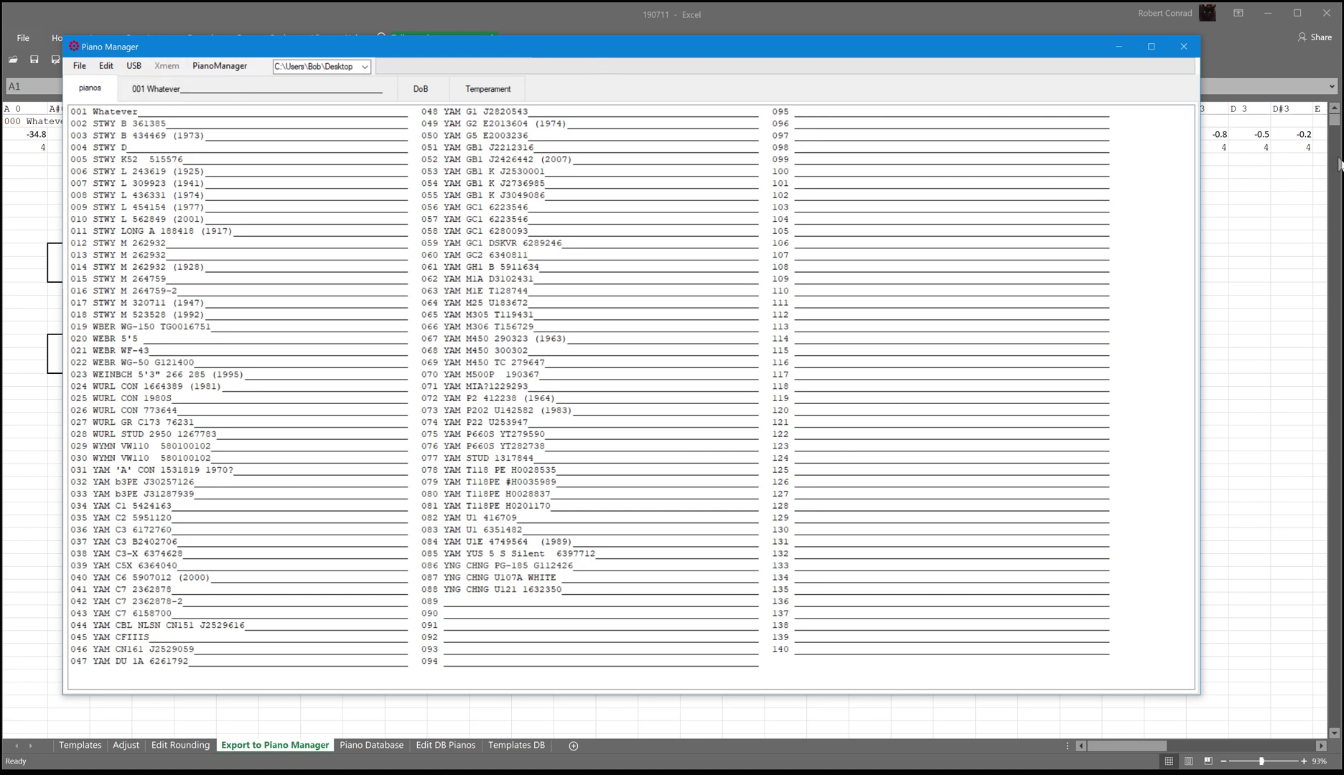
{"action": "left_click", "coordinate": [1184, 47]}
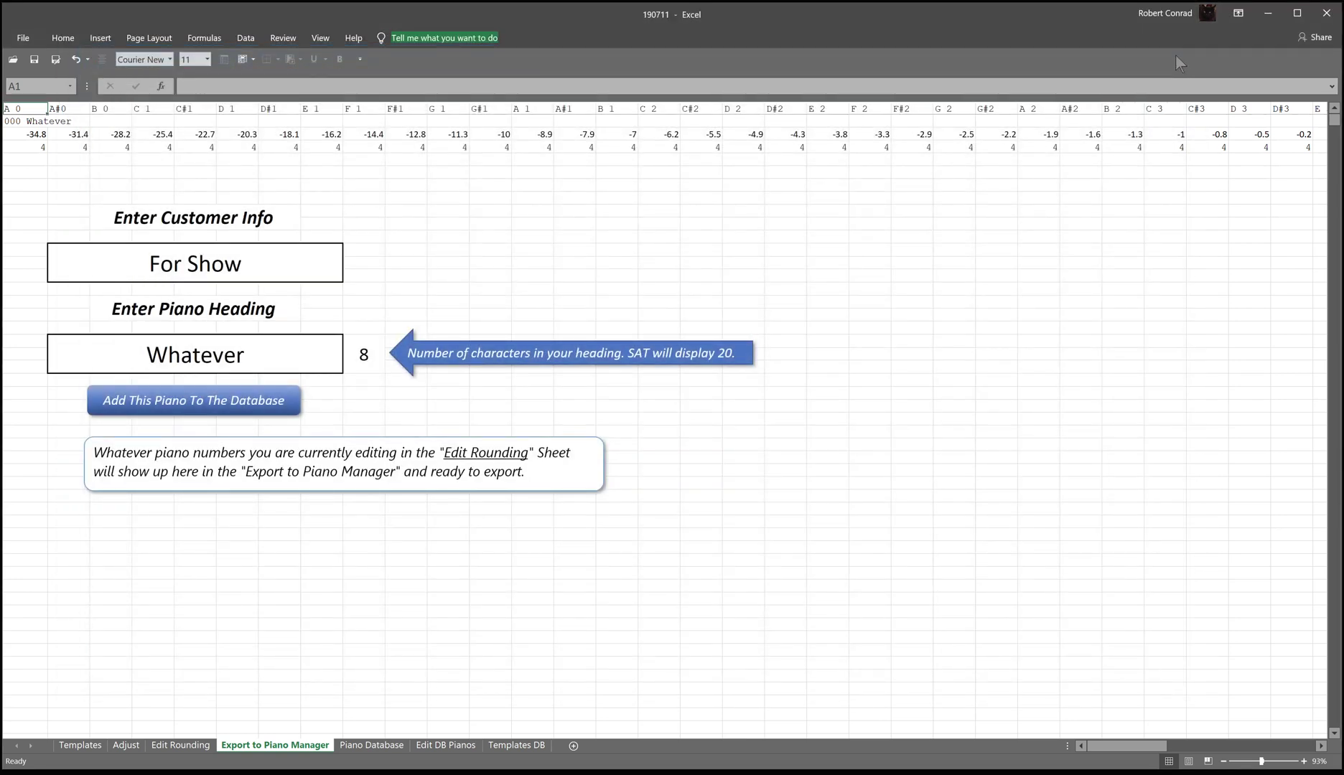